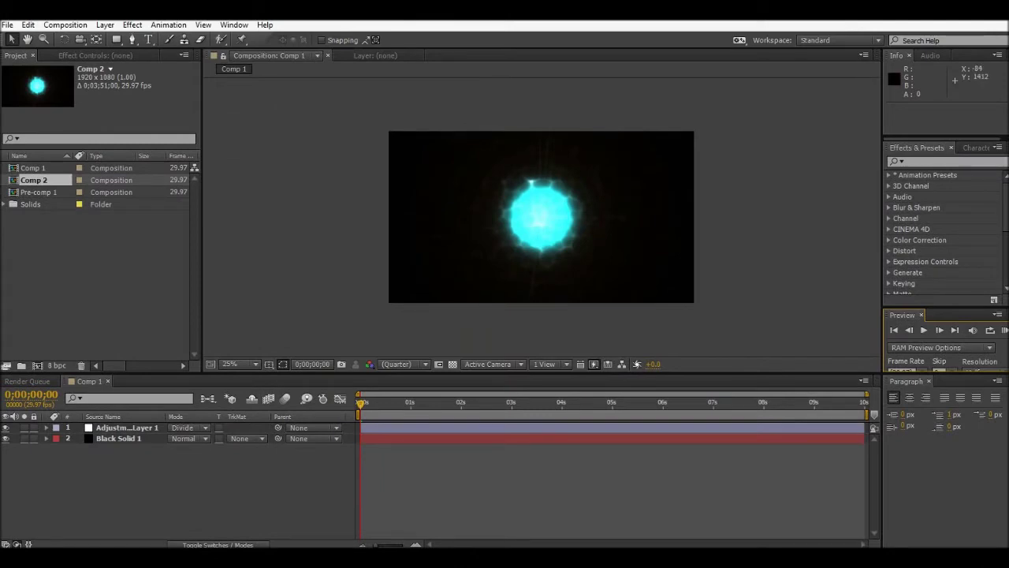
Play back the energy ball animation in Comp 1, then run a RAM preview from the beginning.
key(space)
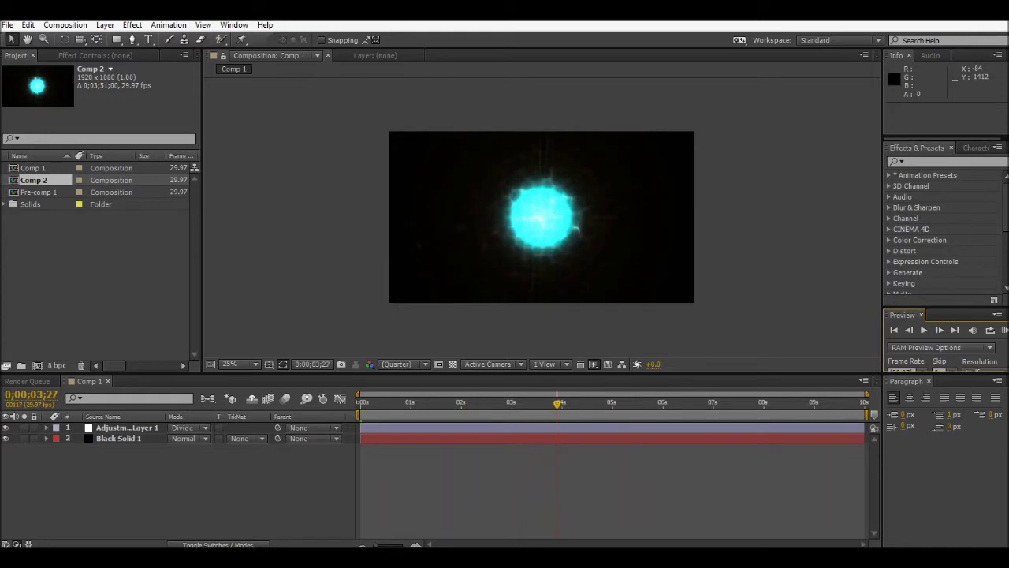
drag(573, 403, 361, 404)
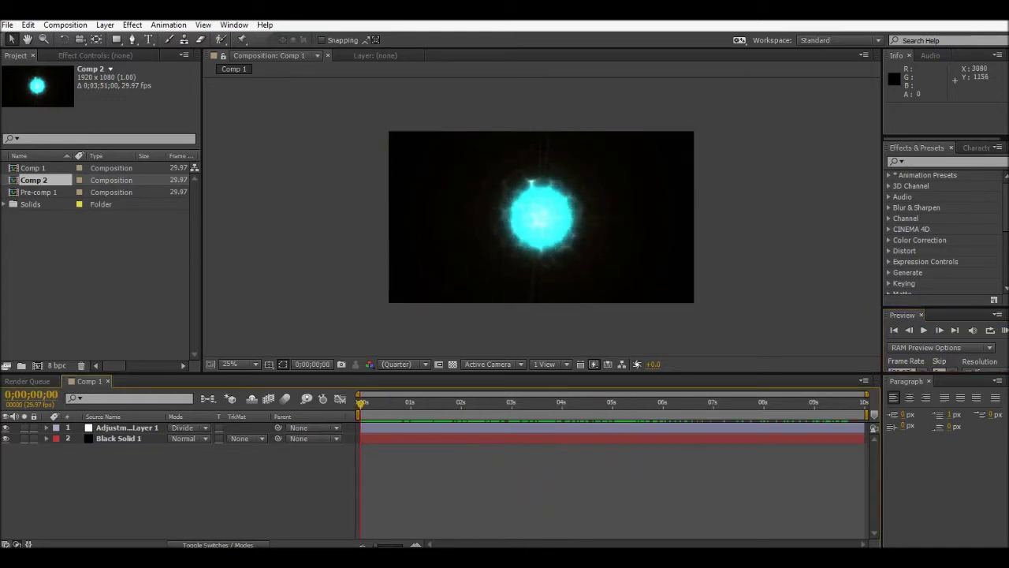
click(1003, 329)
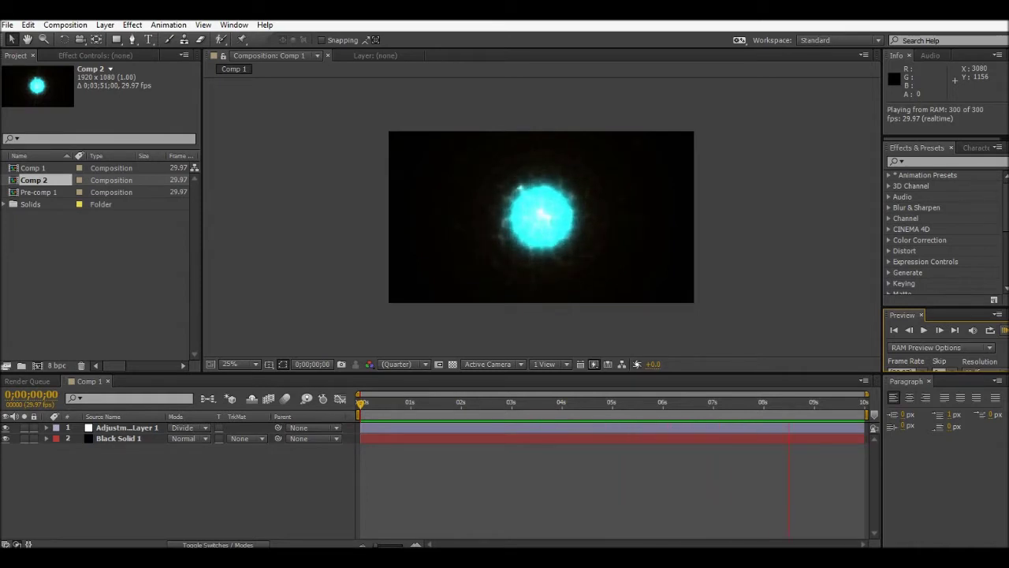
click(1005, 330)
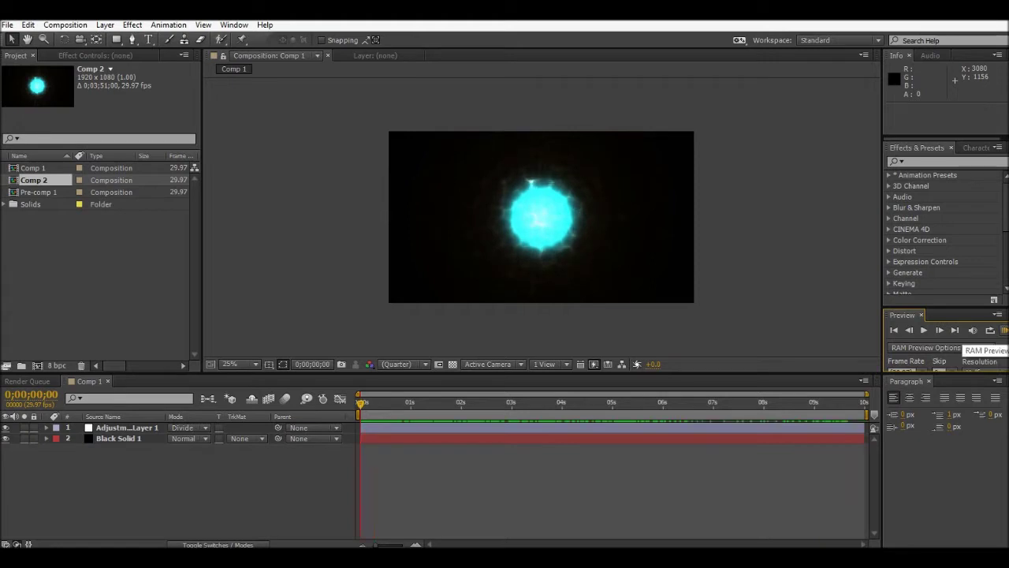
Create a 10-second composition named Comp 3 with the HDTV 1080 29.97 preset at 1920 x 1080.
click(66, 24)
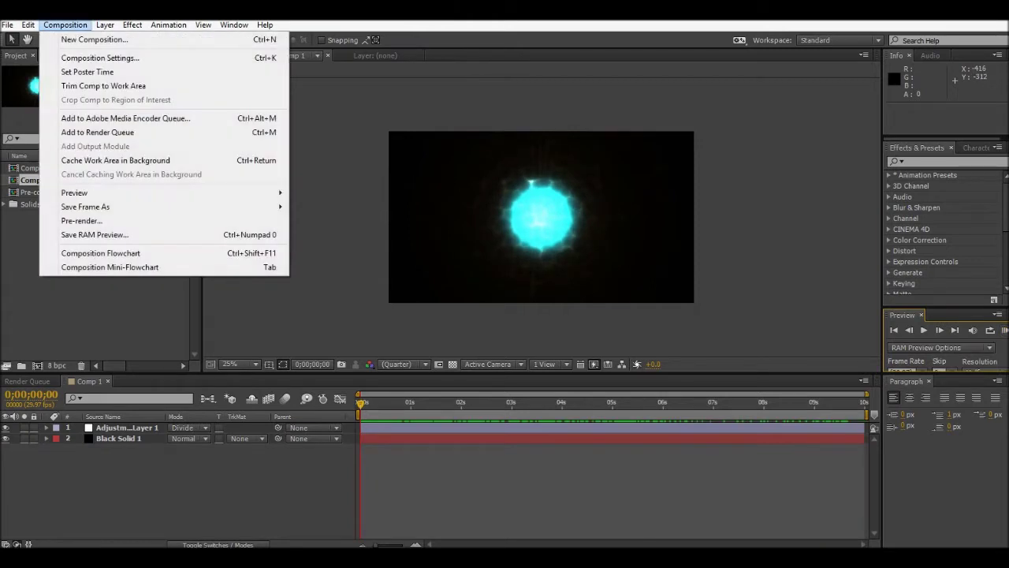
click(86, 38)
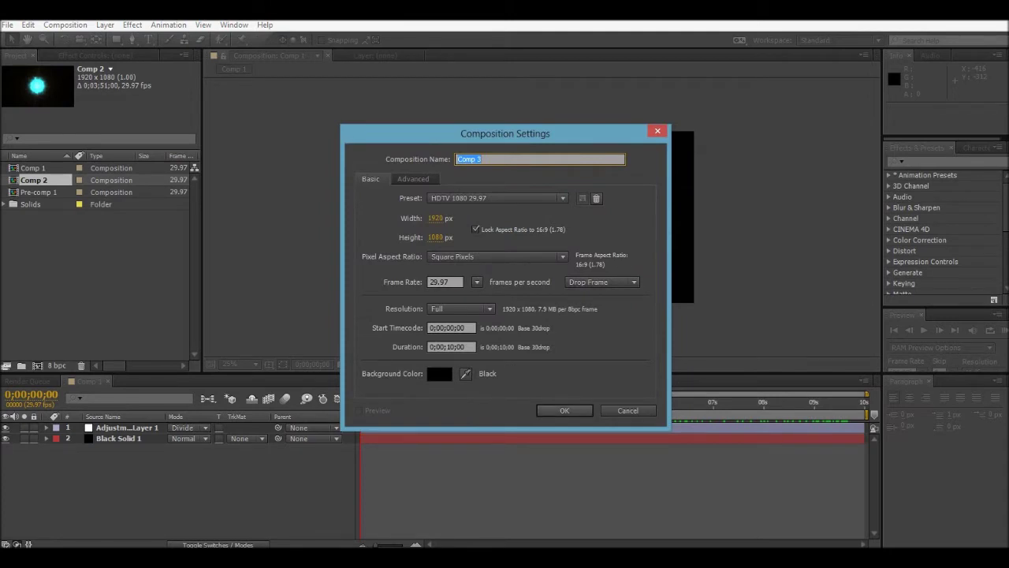
key(Return)
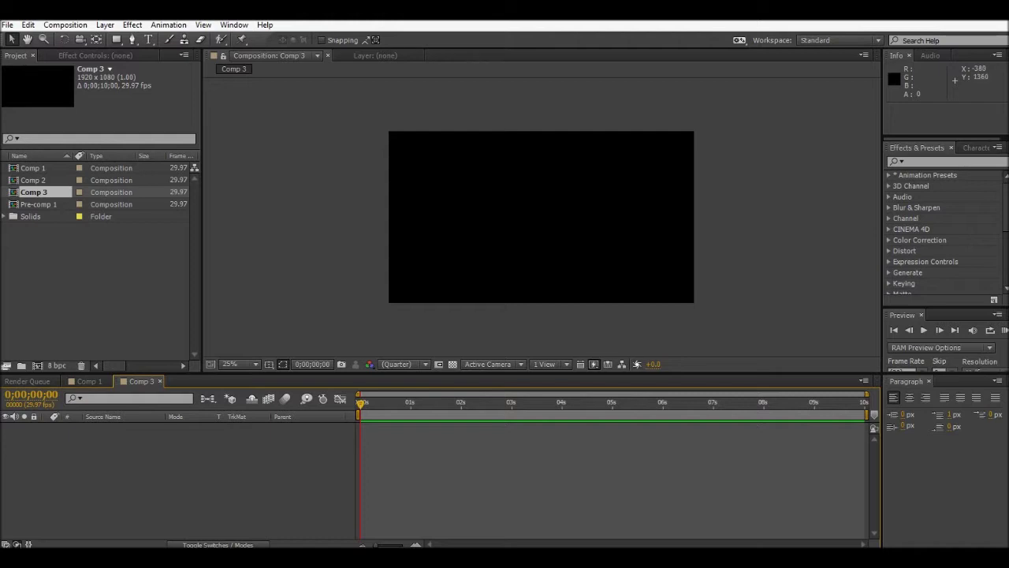
Import the image Boncho Desktop 10.png and place it as a layer in Comp 3.
key(alt+Tab)
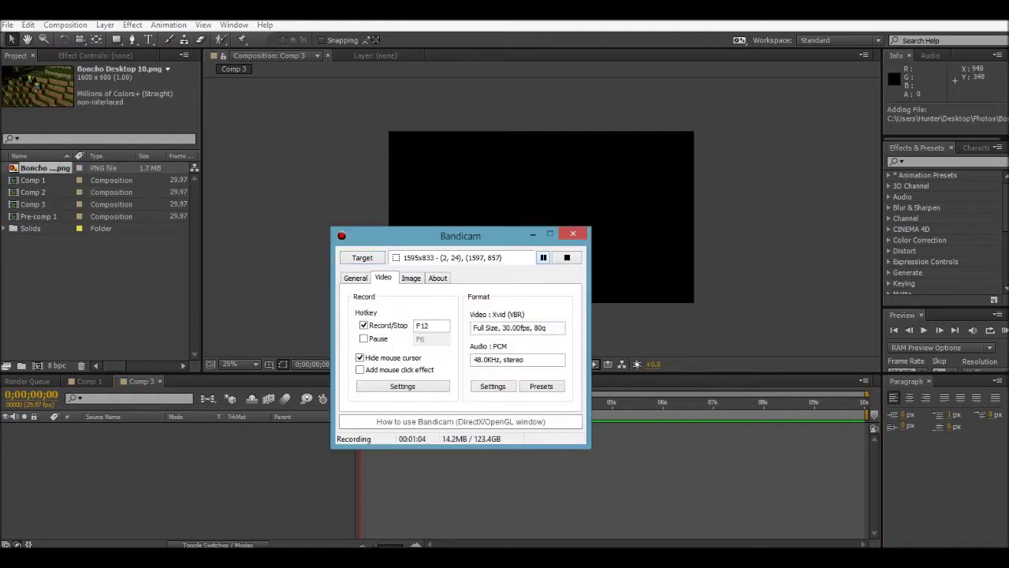
key(alt+Tab)
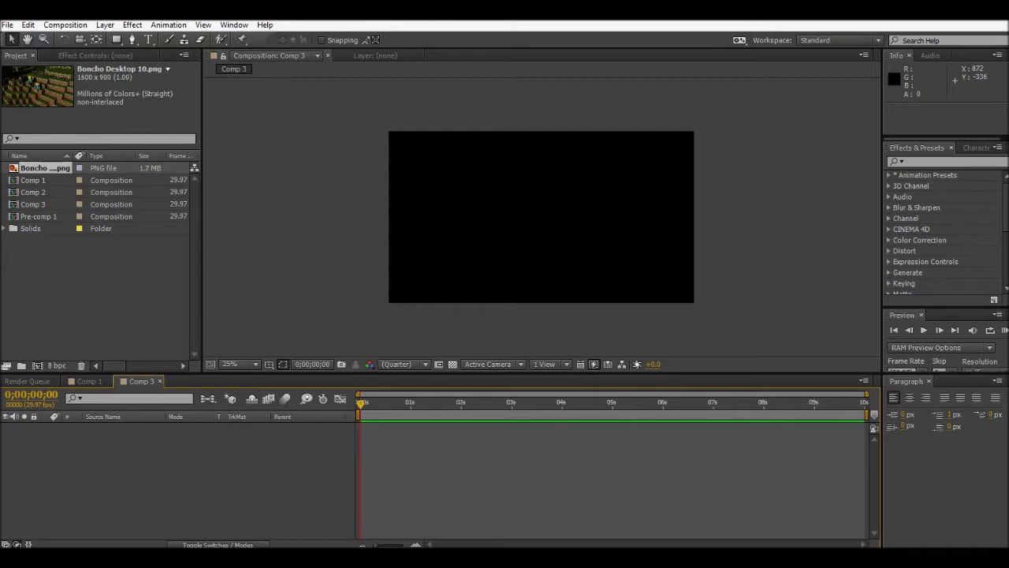
drag(45, 168, 78, 441)
Scale the Boncho Desktop 10.png layer to 122% so it fills the frame, and deselect it.
key(s)
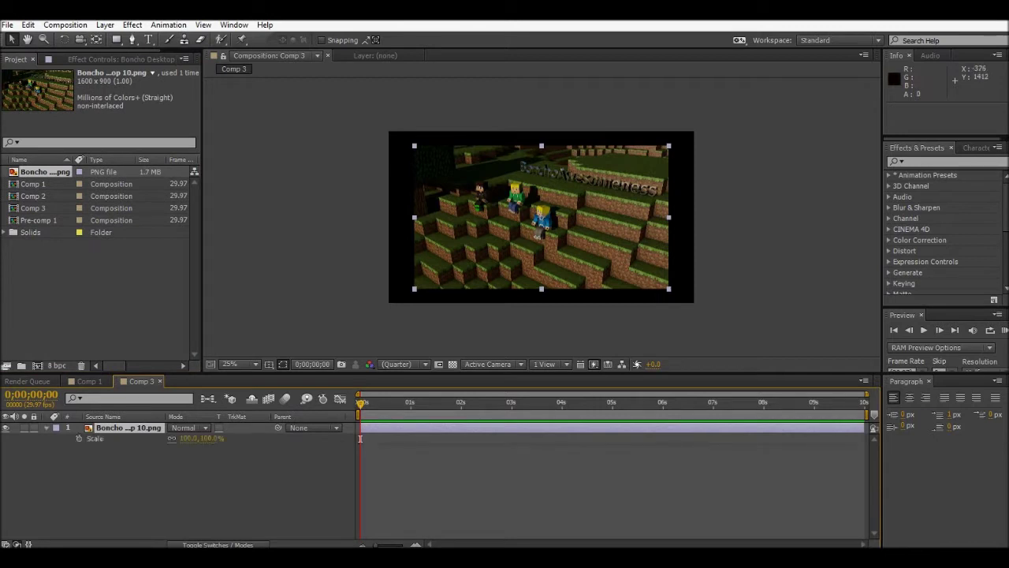
drag(190, 439, 208, 439)
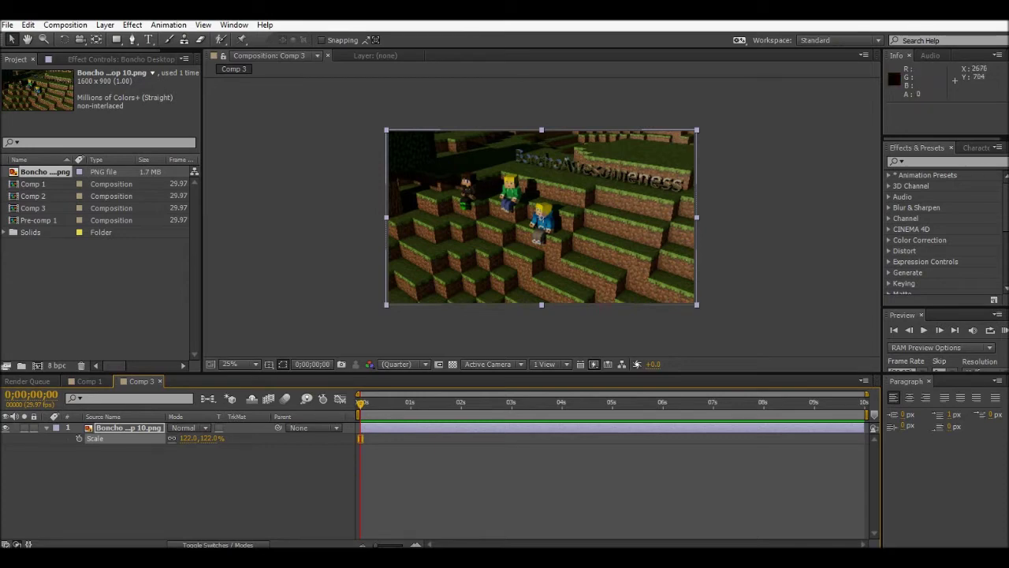
click(339, 108)
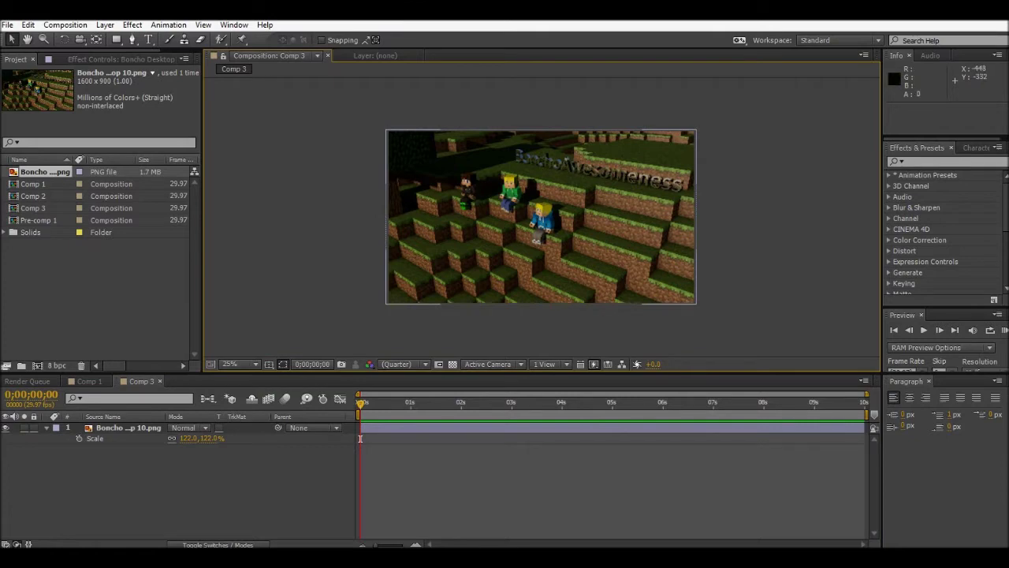
Add a new shape layer above the background image in Comp 3.
click(105, 25)
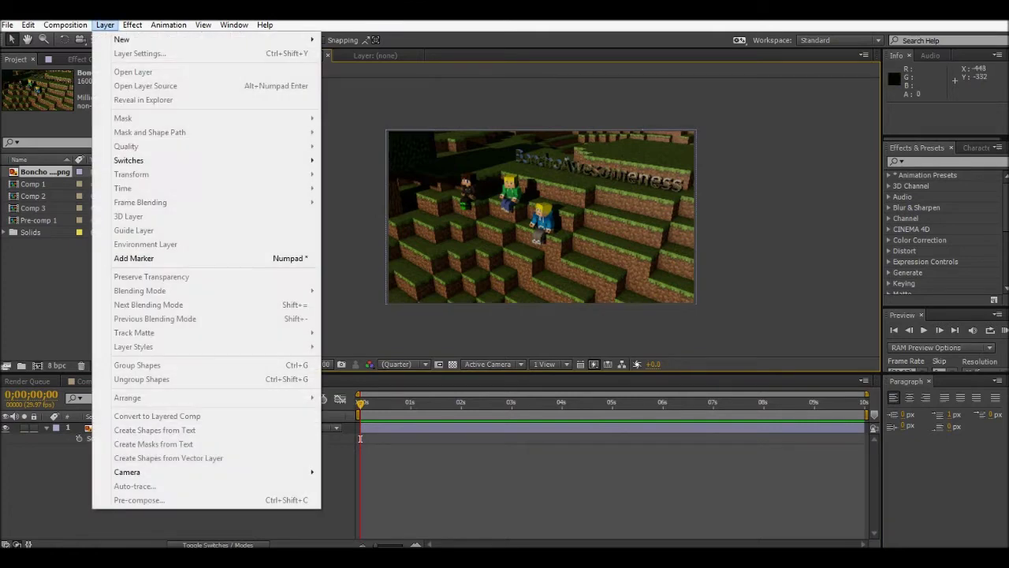
mouse_move(158, 39)
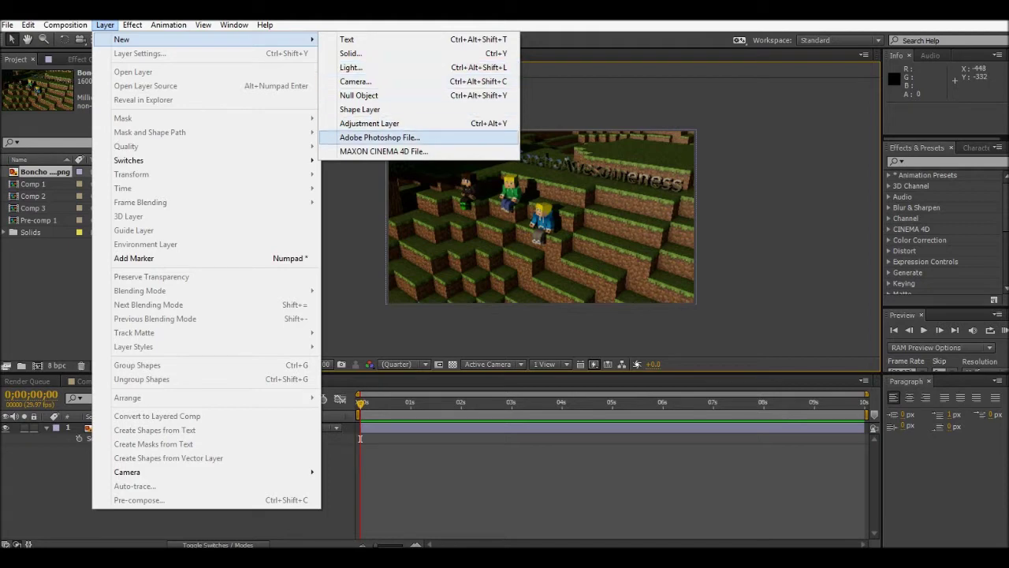
click(360, 109)
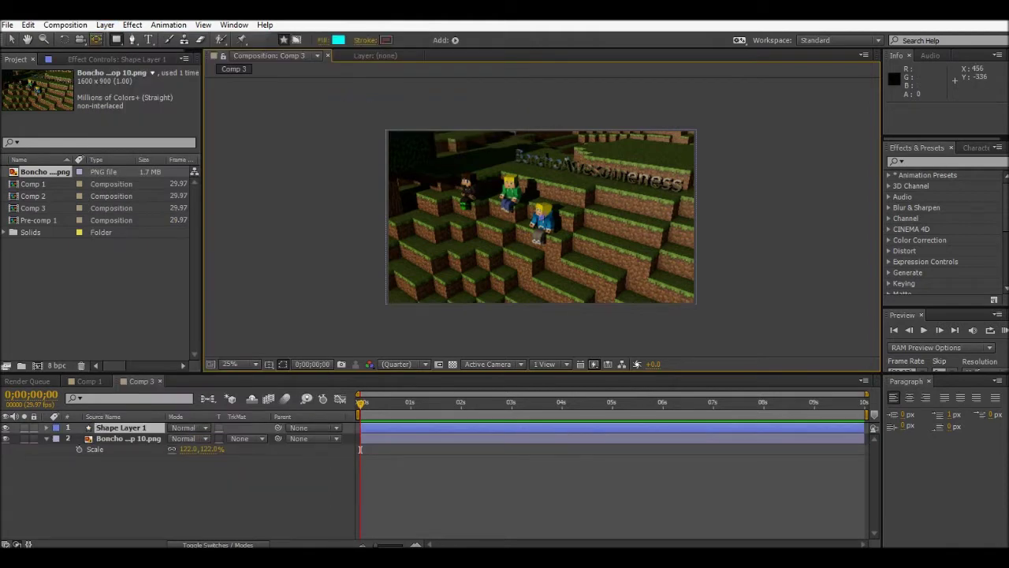
Draw a cyan-filled circle with the Ellipse tool on Shape Layer 1, centred over the frame's middle character.
click(116, 39)
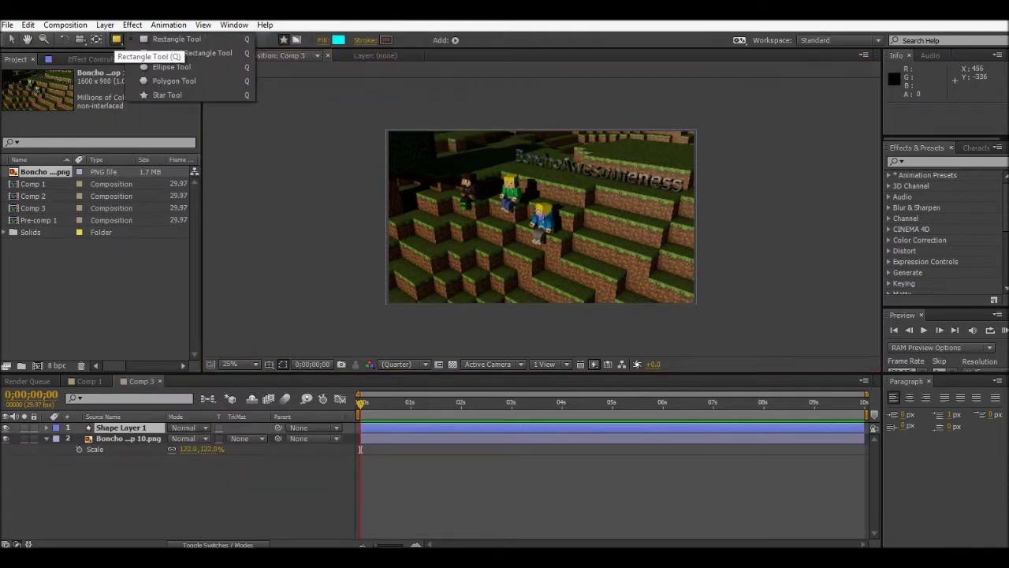
click(171, 67)
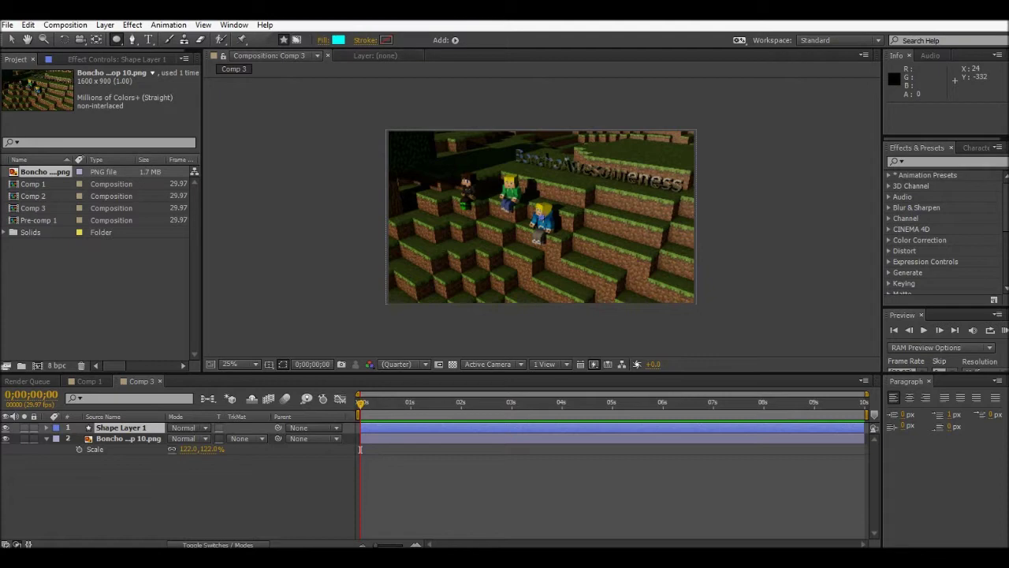
click(337, 40)
click(404, 303)
scroll(581, 223, up, 2)
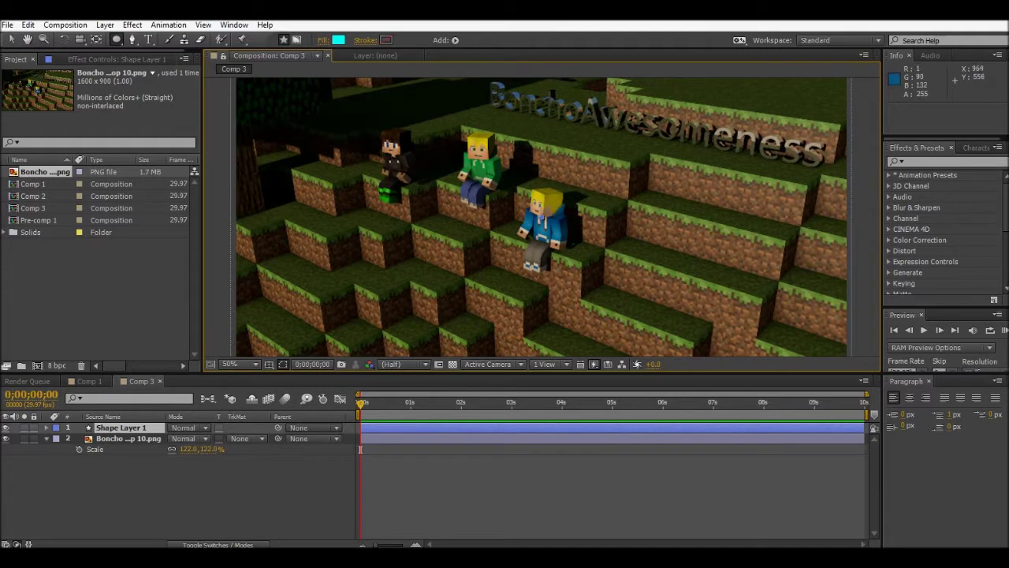
scroll(570, 237, down, 2)
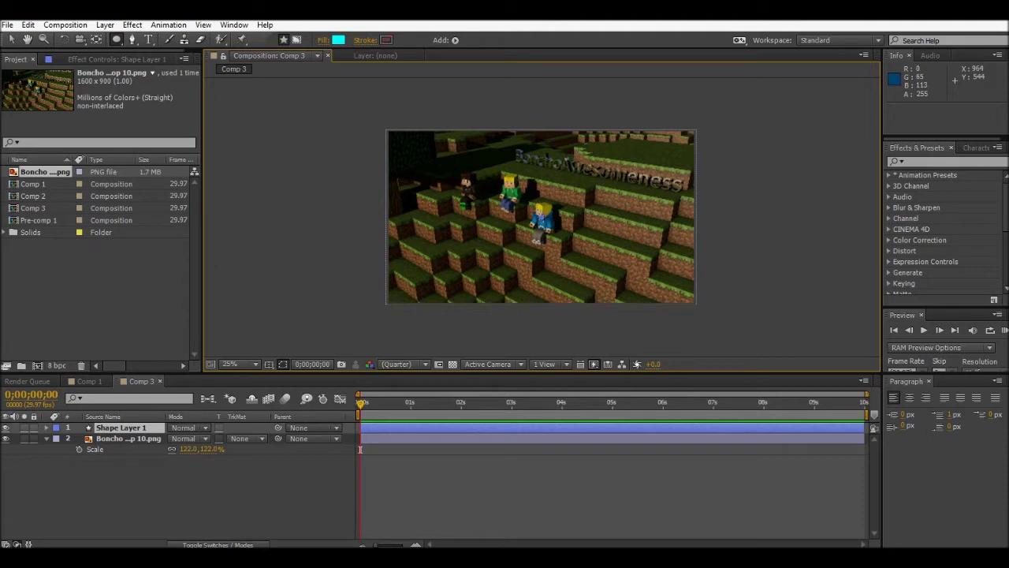
drag(541, 218, 508, 191)
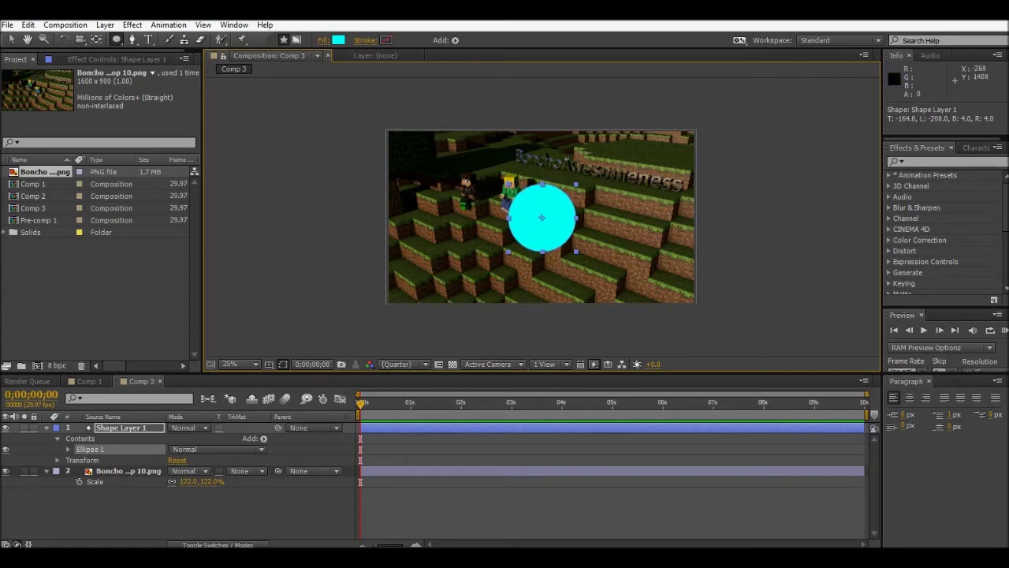
Find the Stylize Glow effect, apply it to Shape Layer 1, and return to the Selection tool.
click(121, 427)
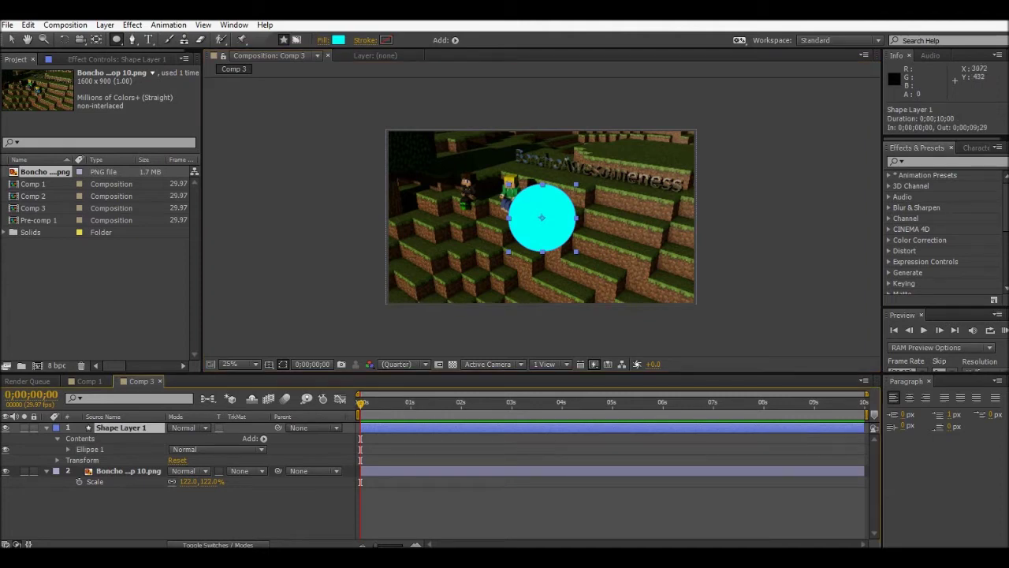
text(glow)
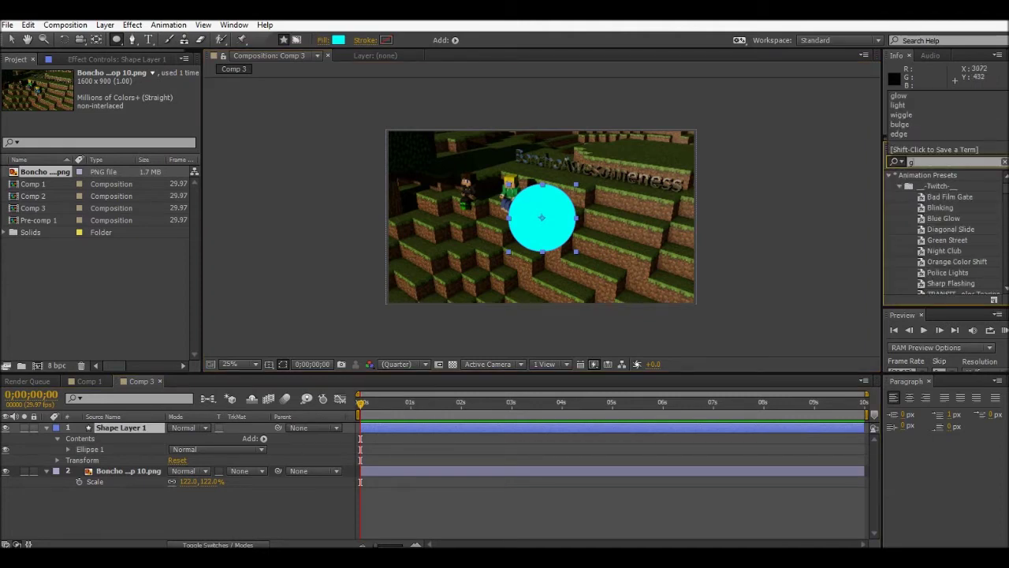
drag(924, 240, 116, 429)
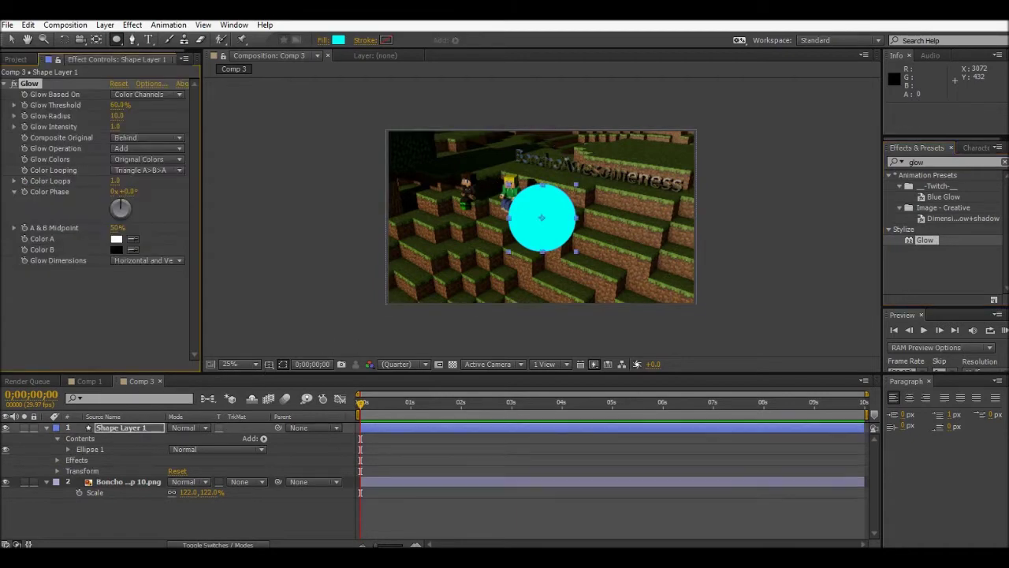
key(v)
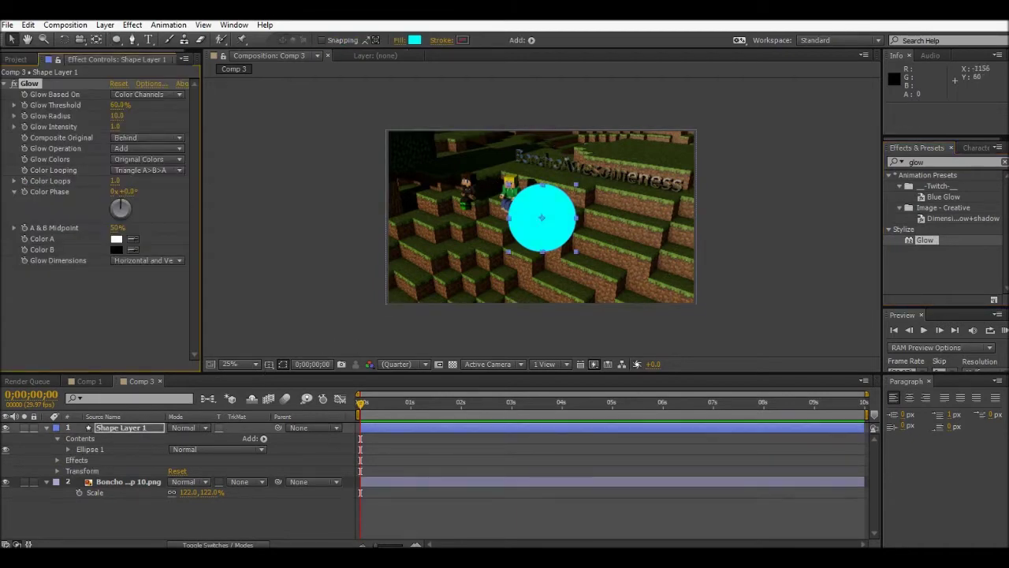
Set the circle's Glow Radius to 101 and Glow Intensity to 7.3, matching the glow on Black Solid 1 in Comp 1.
drag(116, 116, 174, 116)
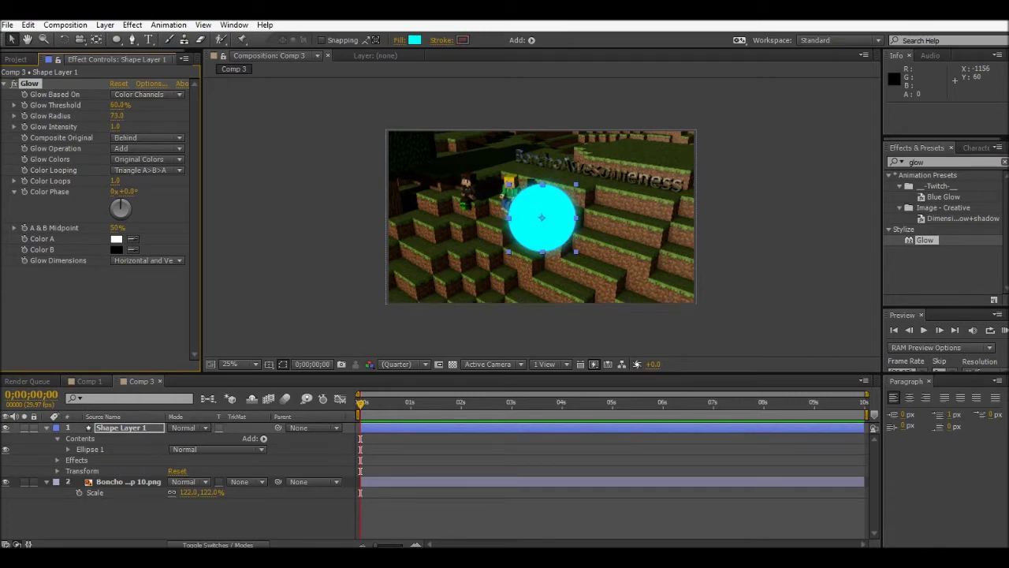
click(90, 381)
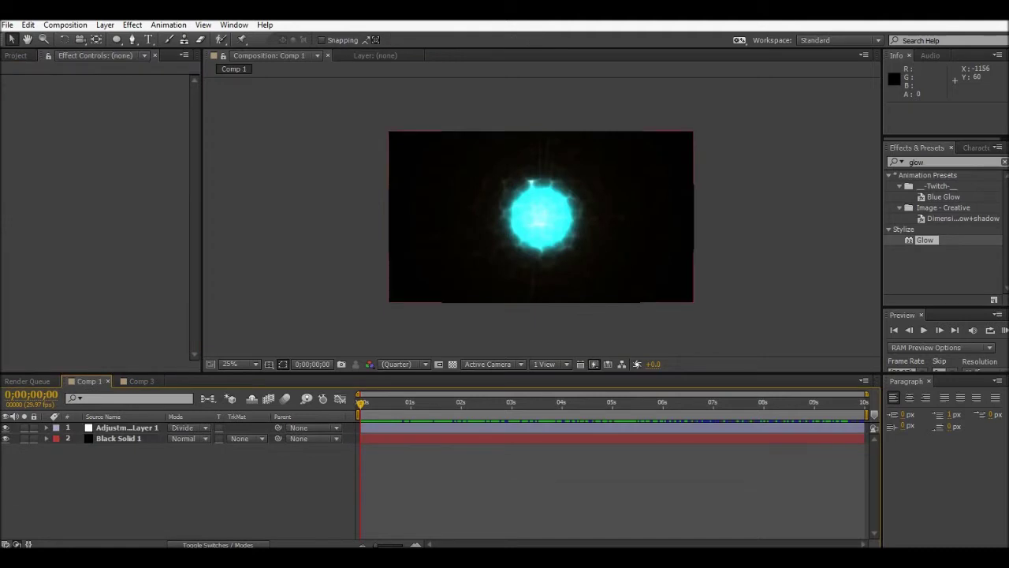
click(118, 439)
drag(194, 190, 194, 201)
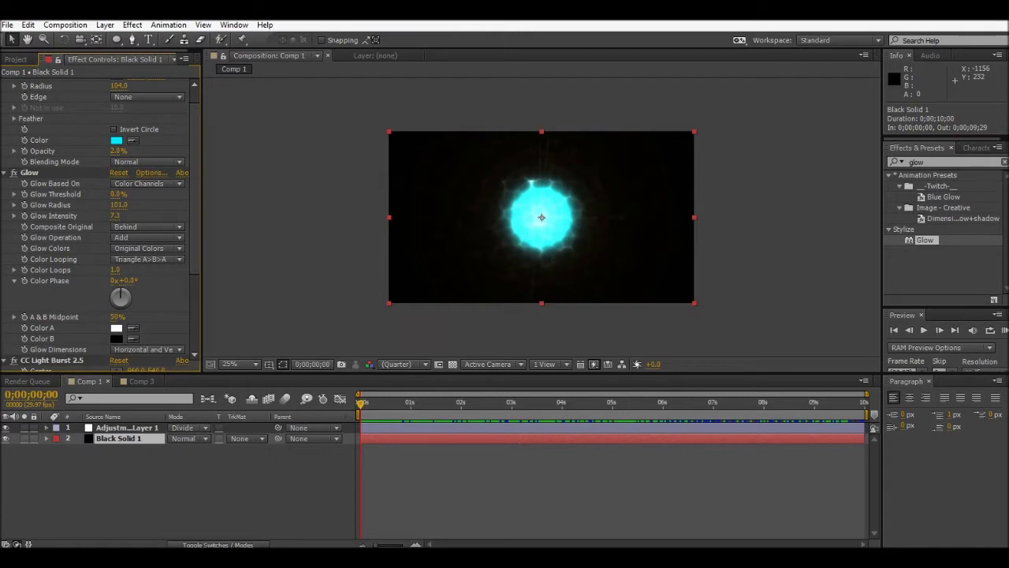
click(142, 381)
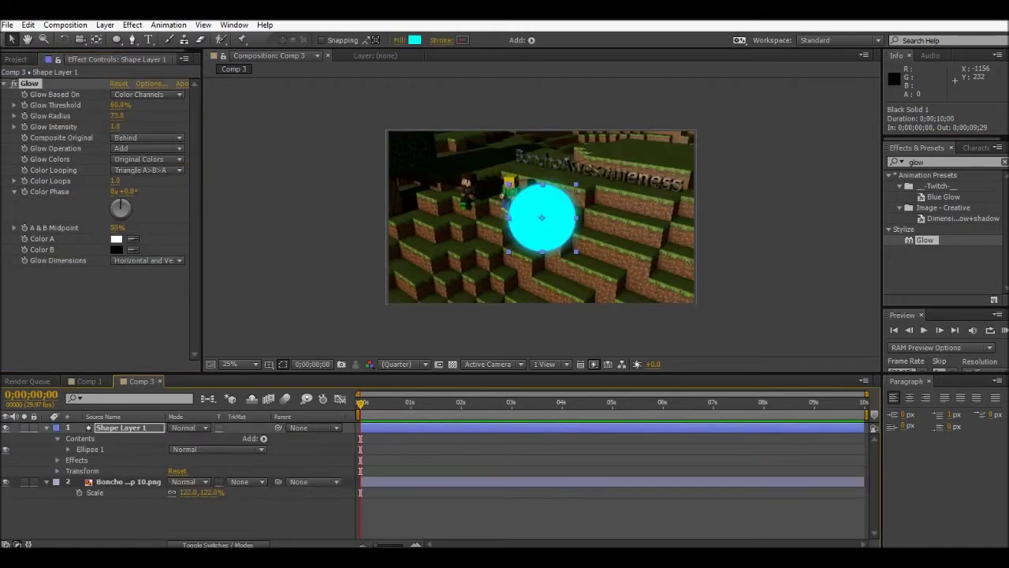
drag(117, 116, 123, 116)
click(90, 381)
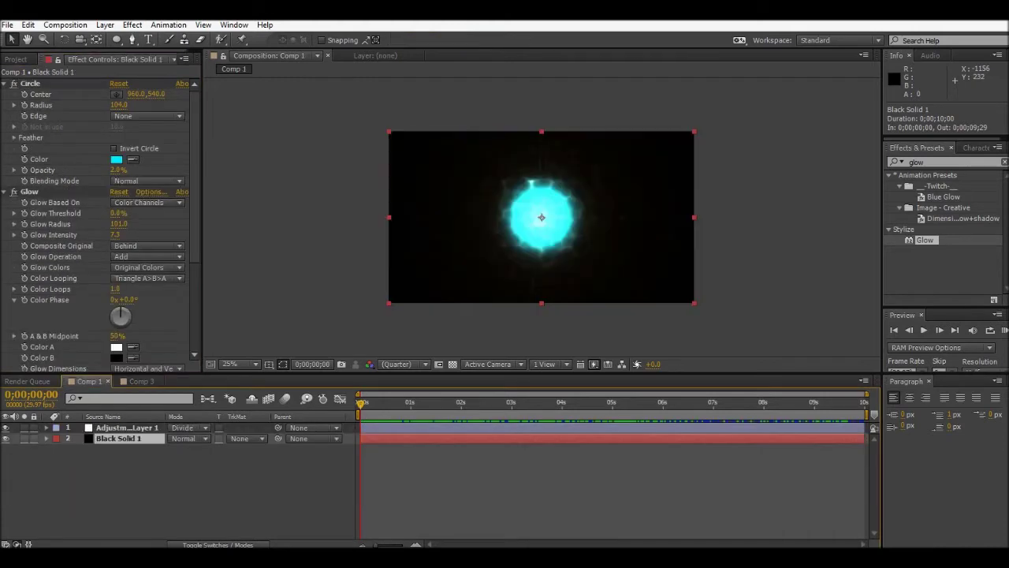
click(141, 381)
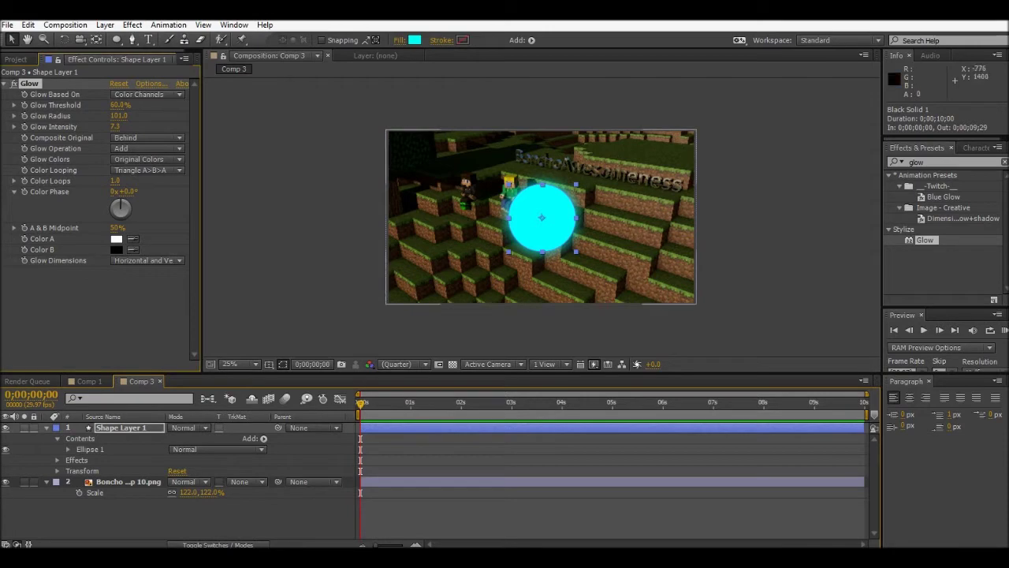
Set the circle's Glow Threshold to 0%, matching the glow on Black Solid 1 in Comp 1.
click(89, 381)
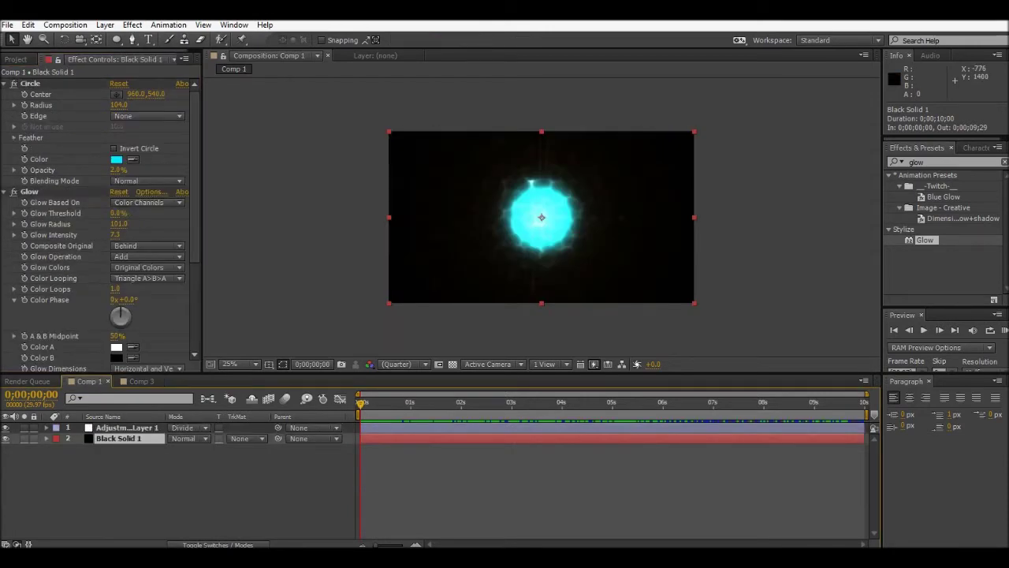
click(142, 381)
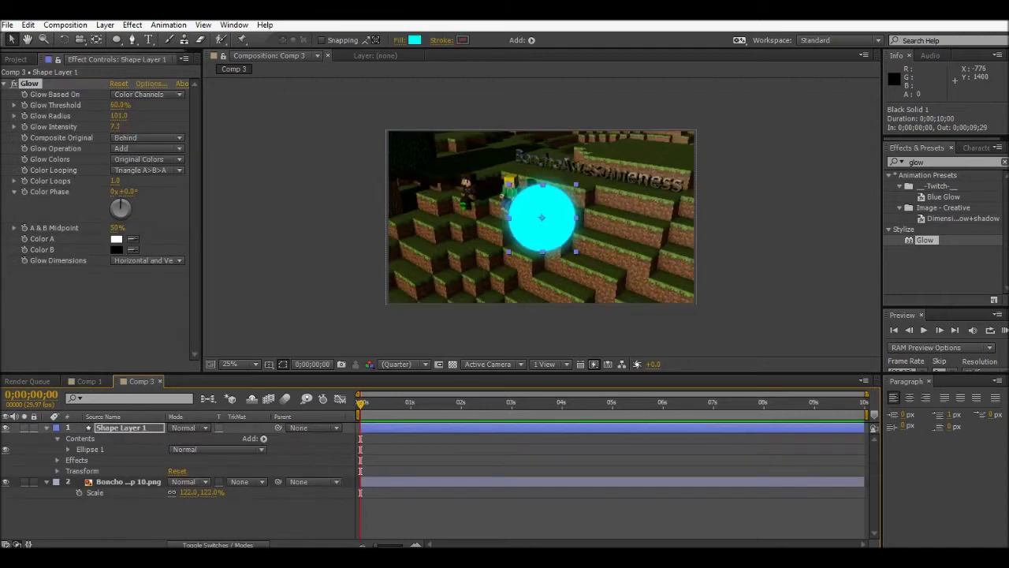
drag(119, 104, 78, 105)
mouse_move(361, 404)
mouse_down()
mouse_move(622, 404)
mouse_move(360, 403)
mouse_up()
Select Shape Layer 1, search the effects for "light", and empty the effects search.
click(122, 427)
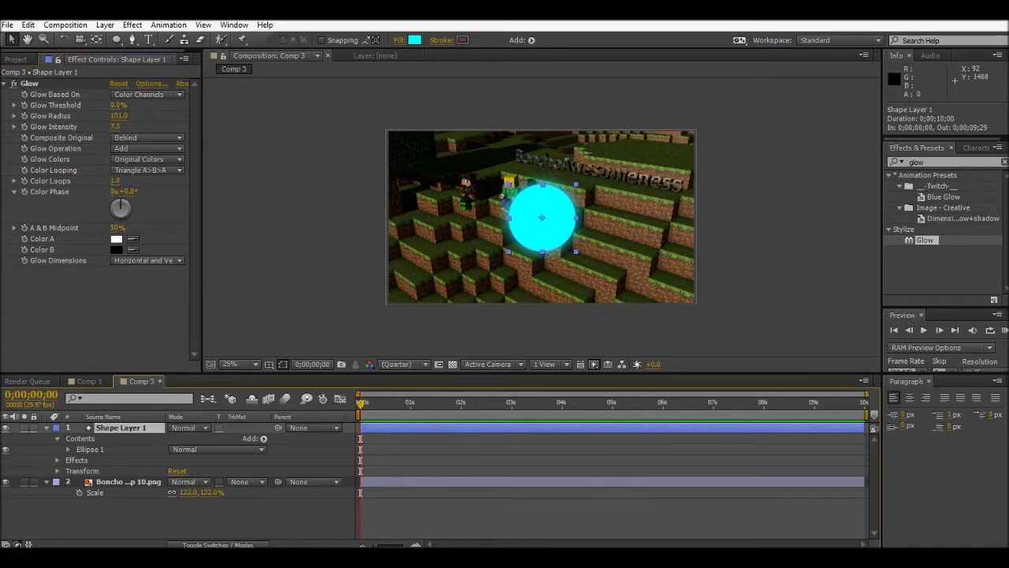
click(917, 161)
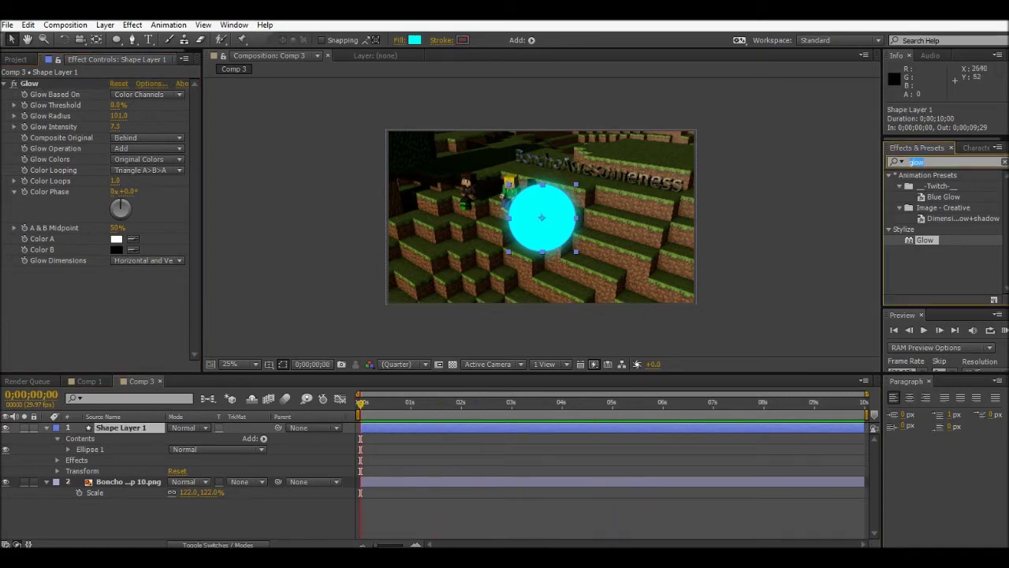
text(light)
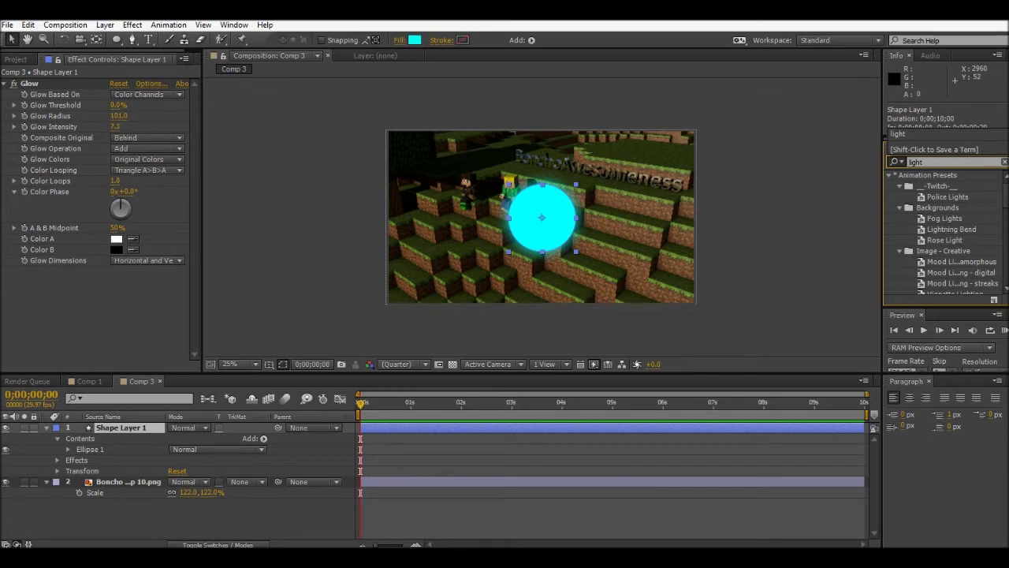
mouse_move(1006, 195)
mouse_down()
mouse_move(1005, 214)
mouse_move(1006, 193)
mouse_up()
click(924, 162)
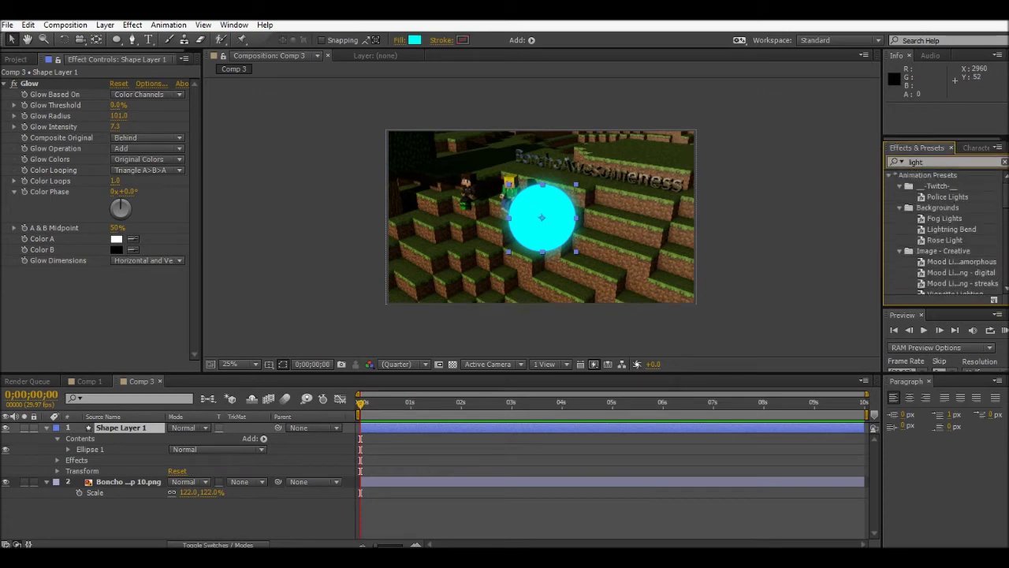
text(bu)
key(BackSpace)
key(BackSpace)
key(BackSpace)
key(BackSpace)
key(BackSpace)
key(BackSpace)
key(BackSpace)
Apply the CC Light Burst 2.5 effect from the Generate category to Shape Layer 1.
mouse_move(1005, 207)
mouse_down()
mouse_move(1005, 217)
mouse_move(1005, 206)
mouse_up()
scroll(942, 233, down, 1)
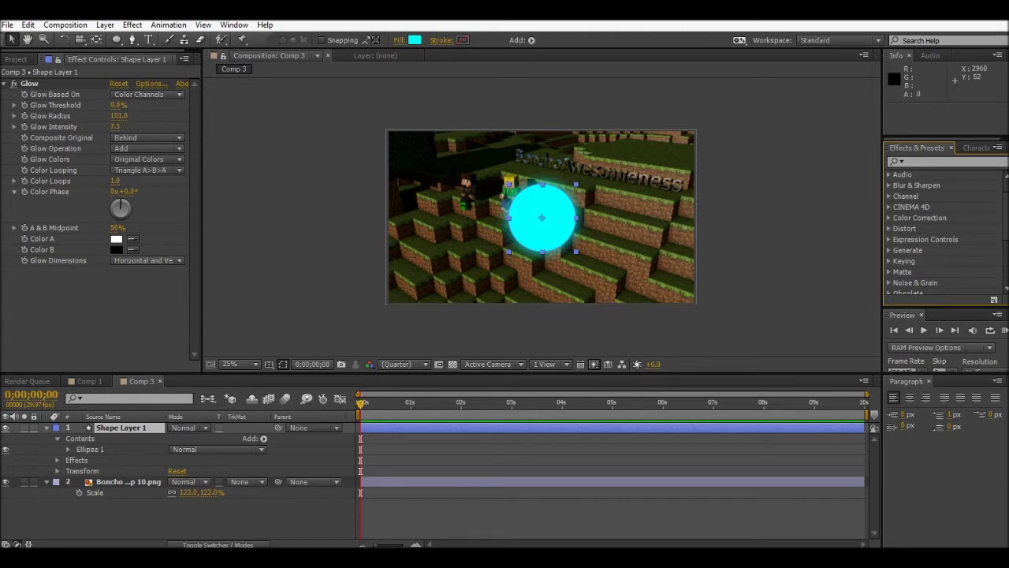
click(889, 250)
drag(1005, 213, 1005, 225)
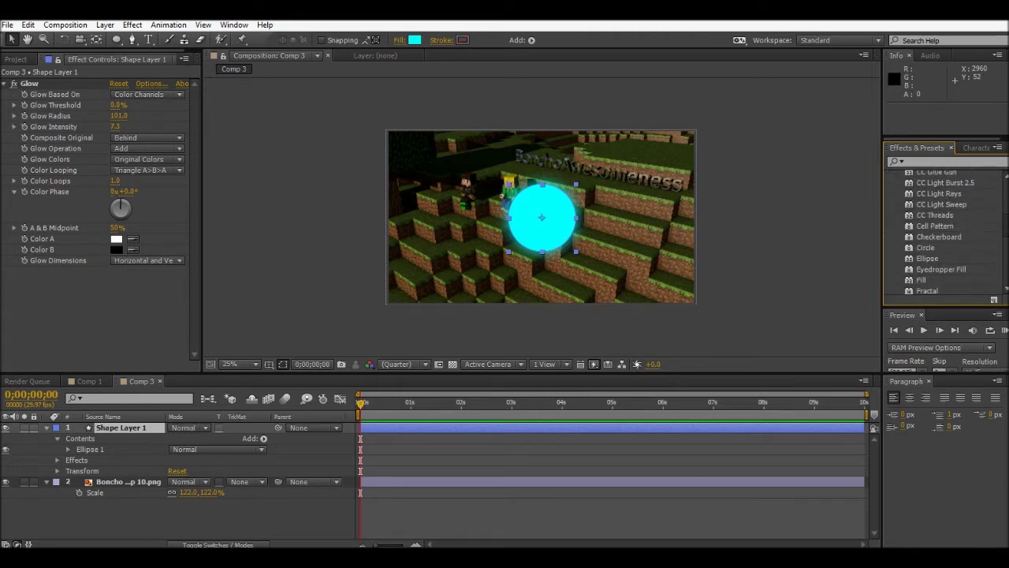
drag(945, 182, 118, 429)
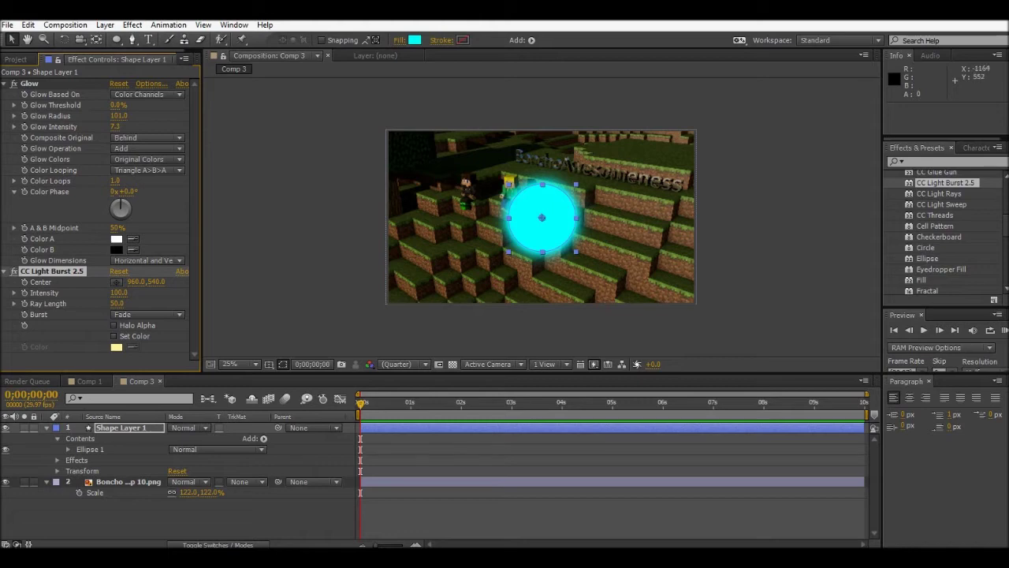
Check the CC Light Burst 2.5 settings on Black Solid 1 in Comp 1, and return to Comp 3.
click(88, 381)
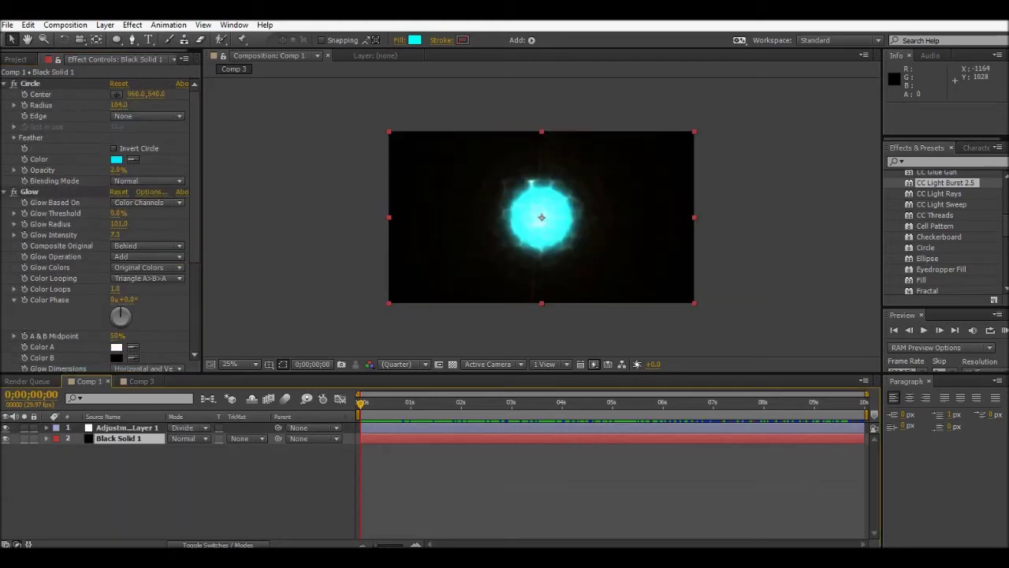
drag(194, 197, 194, 284)
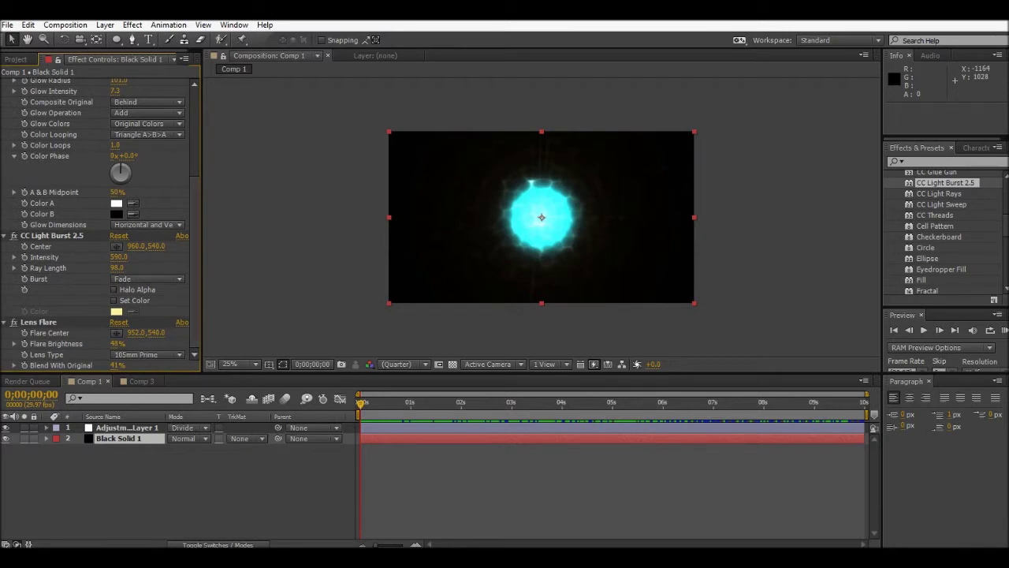
click(141, 381)
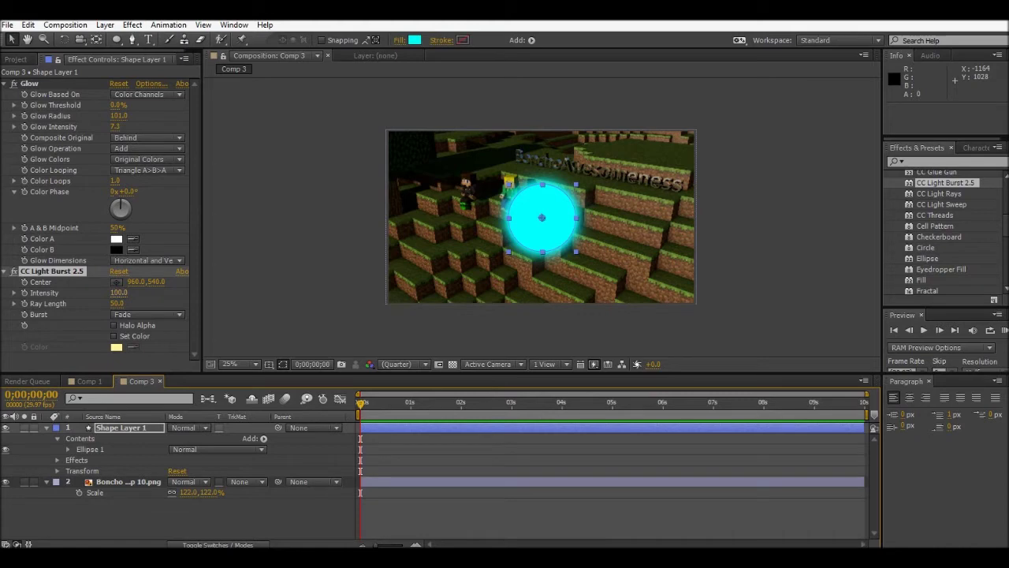
key(ctrl+z)
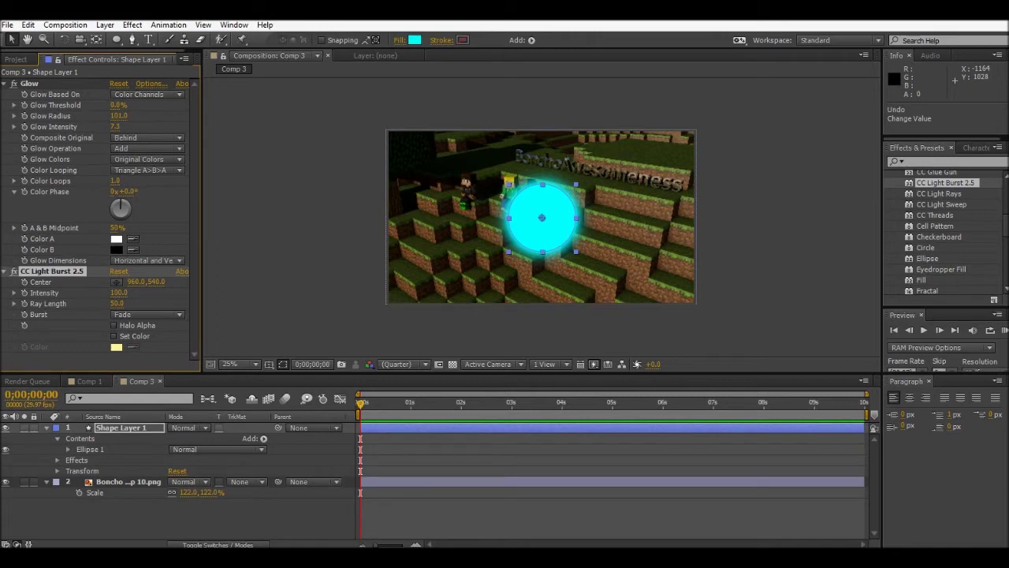
click(15, 304)
click(14, 303)
click(15, 304)
click(14, 303)
Set the circle's CC Light Burst 2.5 Intensity to 590, matching the effect on Black Solid 1 in Comp 1.
click(89, 380)
scroll(102, 221, down, 5)
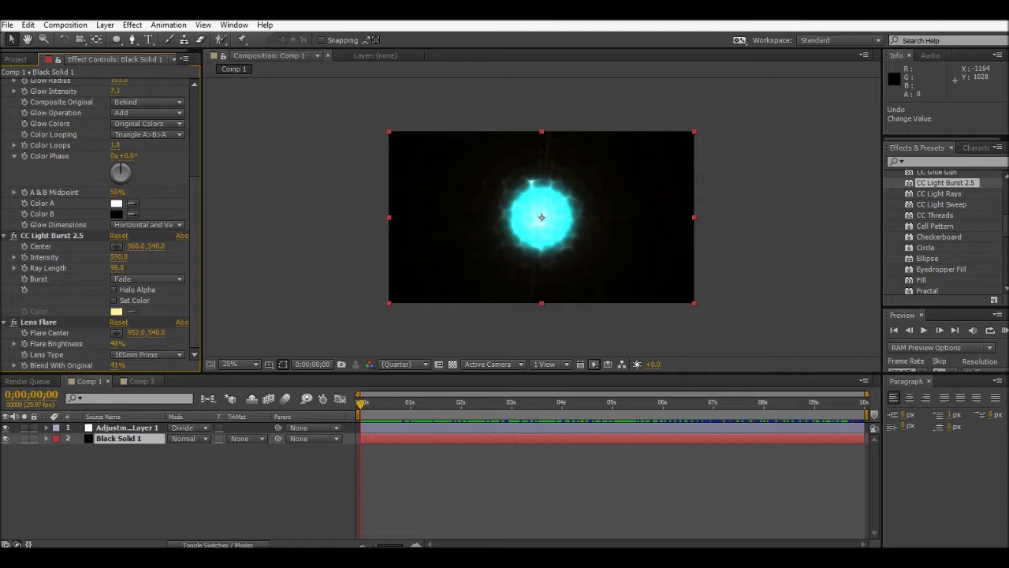
click(142, 381)
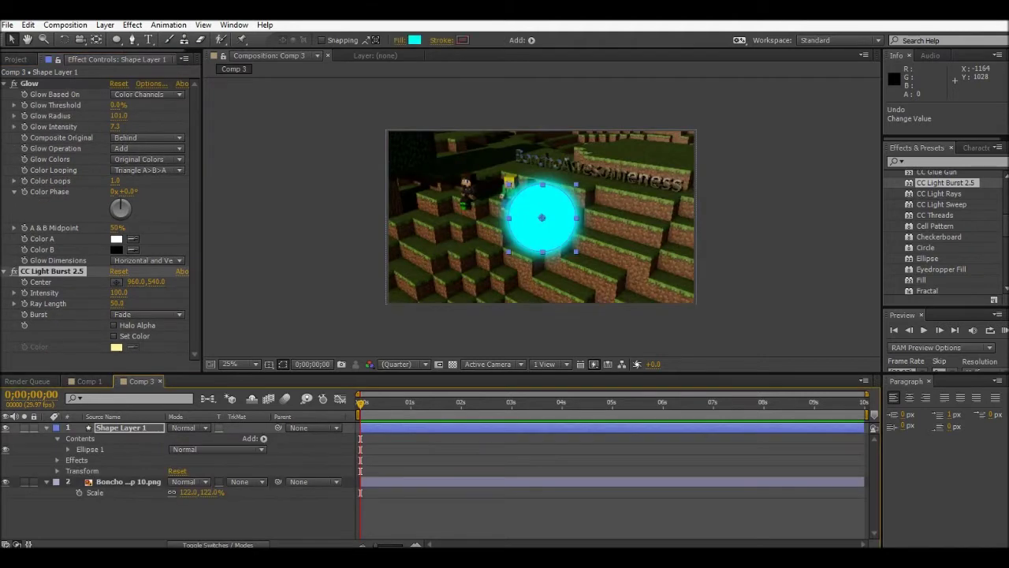
drag(119, 292, 150, 292)
drag(119, 293, 109, 292)
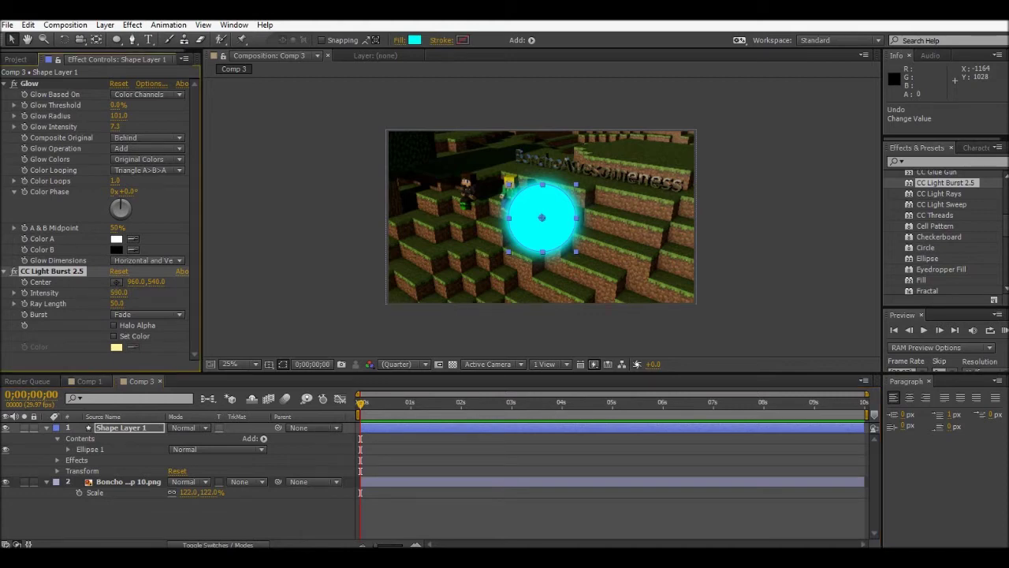
Set the circle's CC Light Burst 2.5 Ray Length to 98, matching the effect on Black Solid 1 in Comp 1.
click(88, 380)
scroll(101, 225, down, 5)
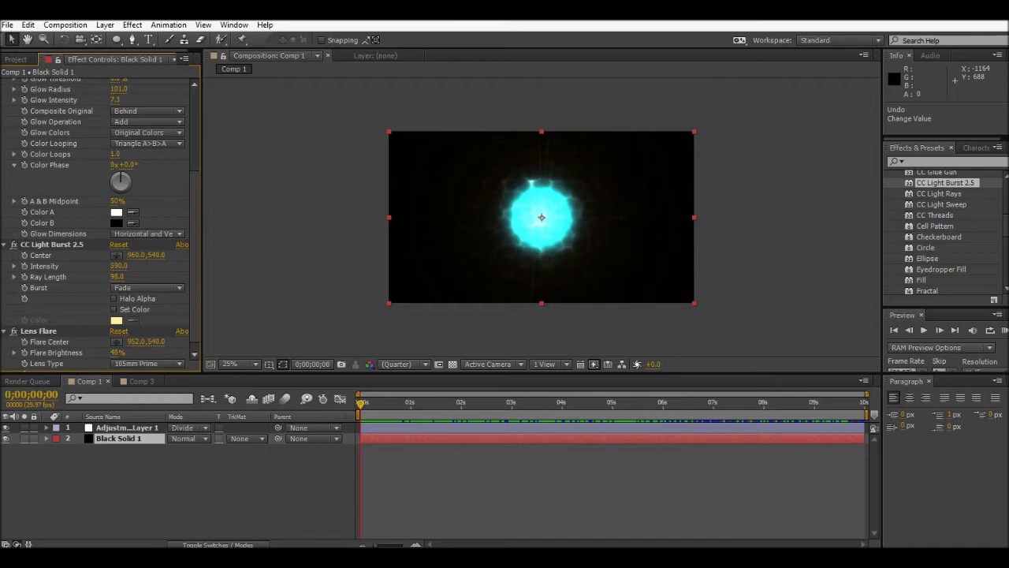
click(140, 380)
drag(116, 303, 154, 303)
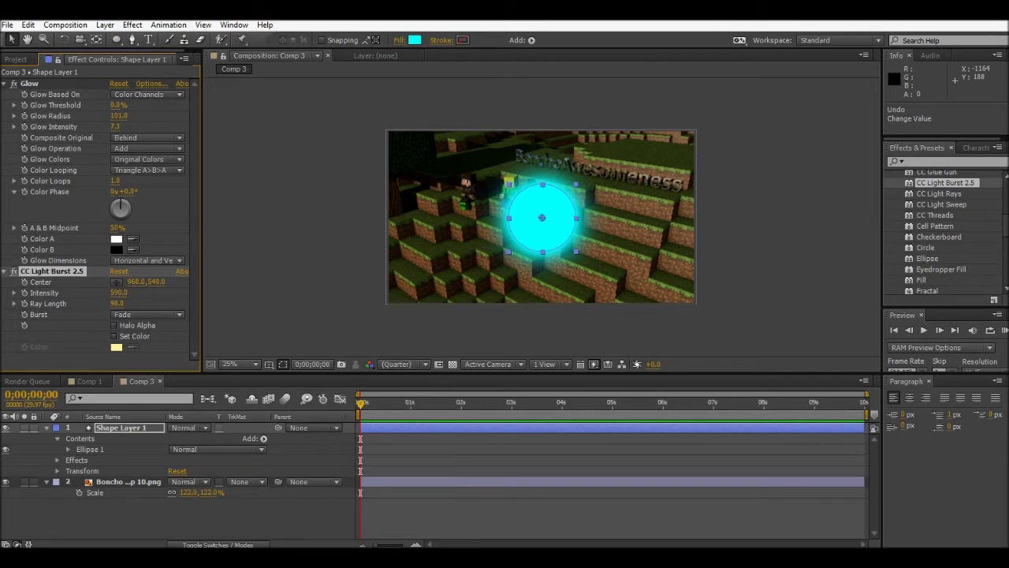
Add a new adjustment layer above Shape Layer 1 in Comp 3.
click(105, 25)
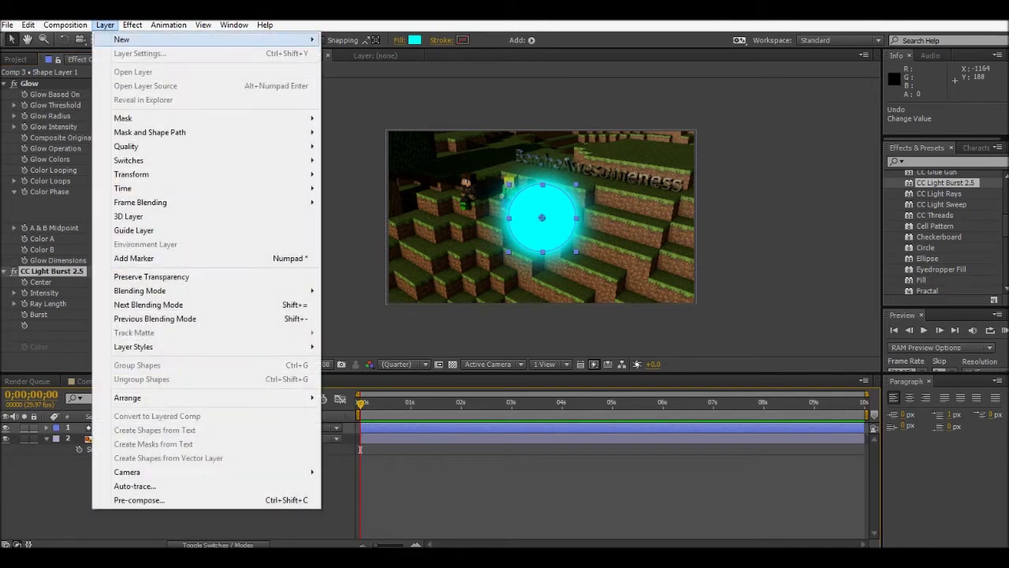
mouse_move(134, 40)
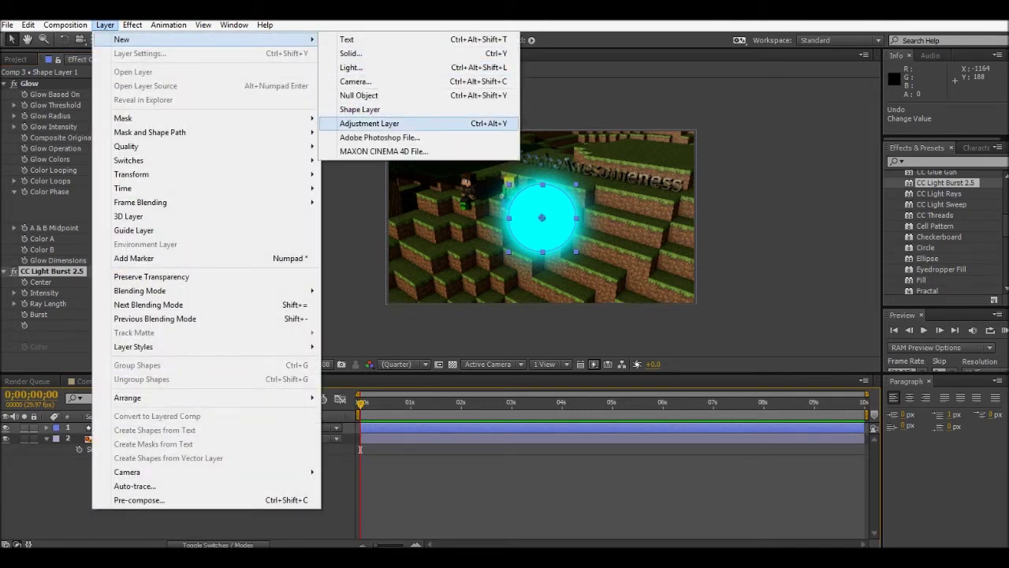
click(369, 123)
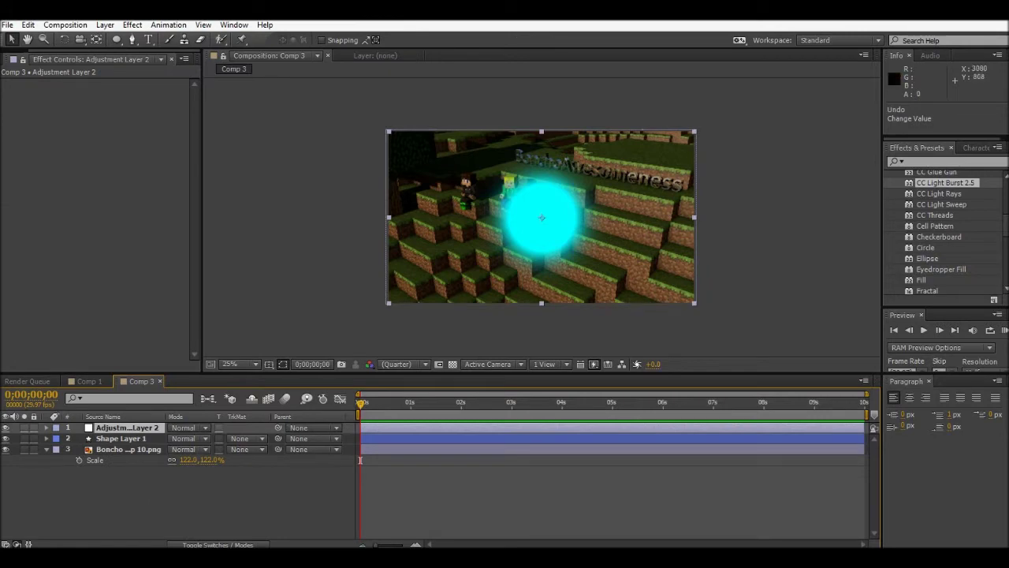
mouse_move(1006, 226)
mouse_down()
mouse_move(1006, 204)
mouse_move(1006, 218)
mouse_up()
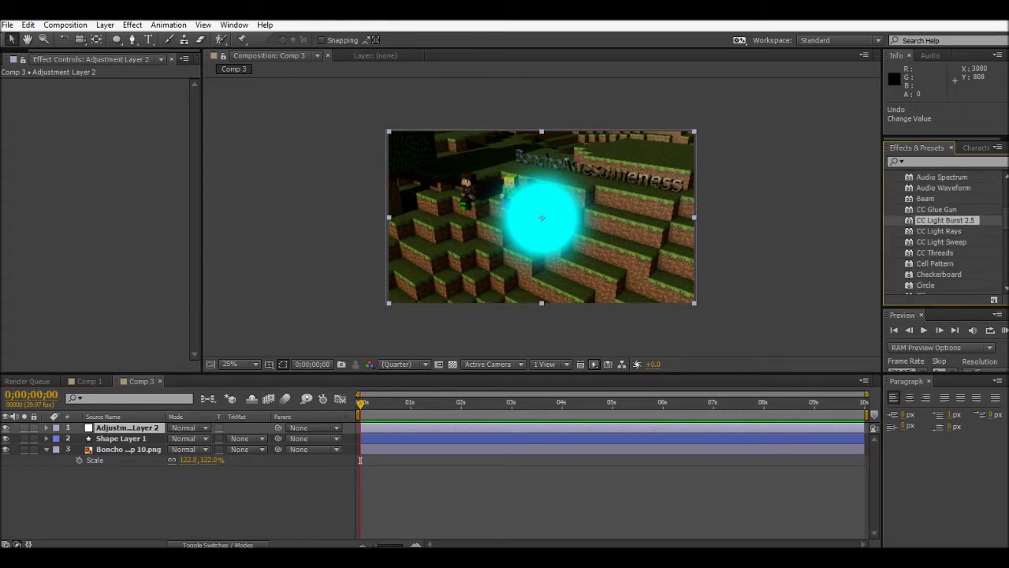
click(950, 162)
text(dgdfg)
key(BackSpace)
key(BackSpace)
key(BackSpace)
key(BackSpace)
key(BackSpace)
text(lig)
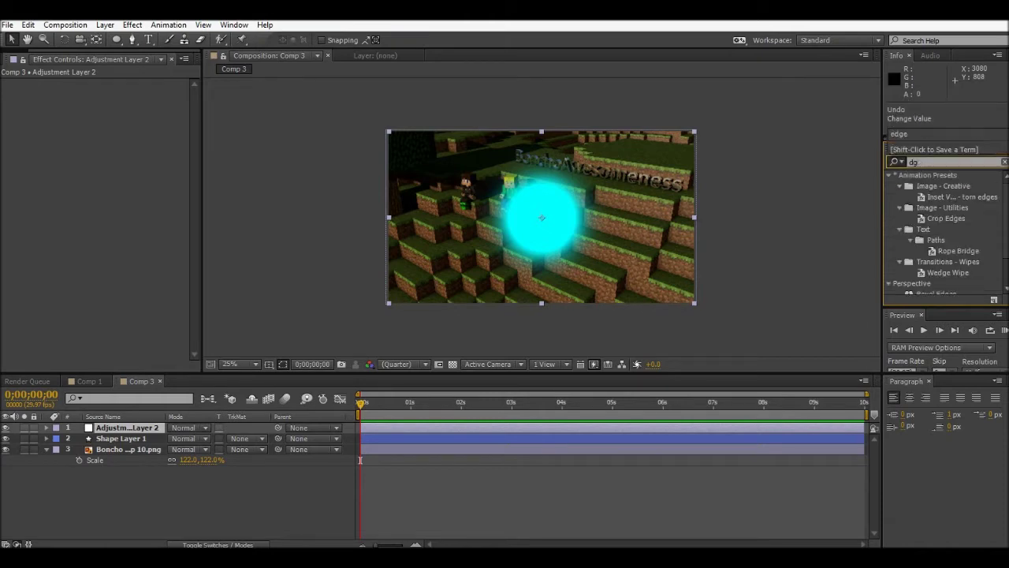
text(ht b)
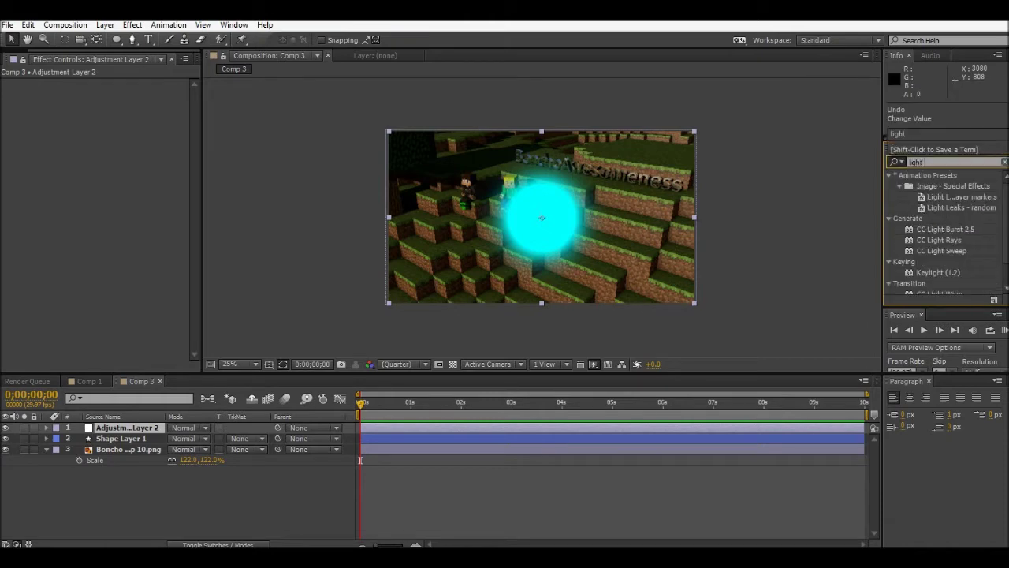
key(BackSpace)
key(BackSpace)
key(BackSpace)
key(BackSpace)
key(BackSpace)
key(BackSpace)
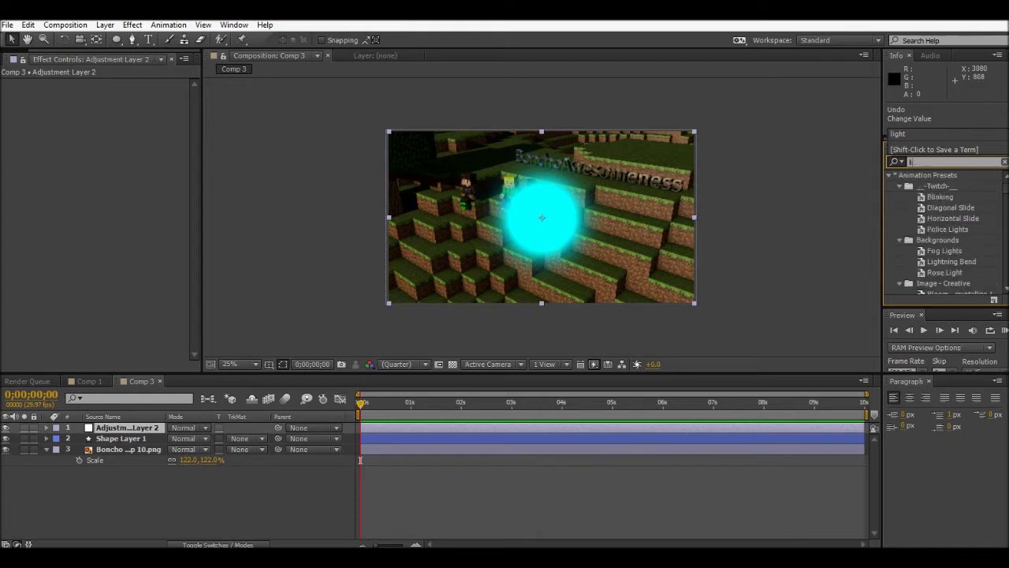
key(BackSpace)
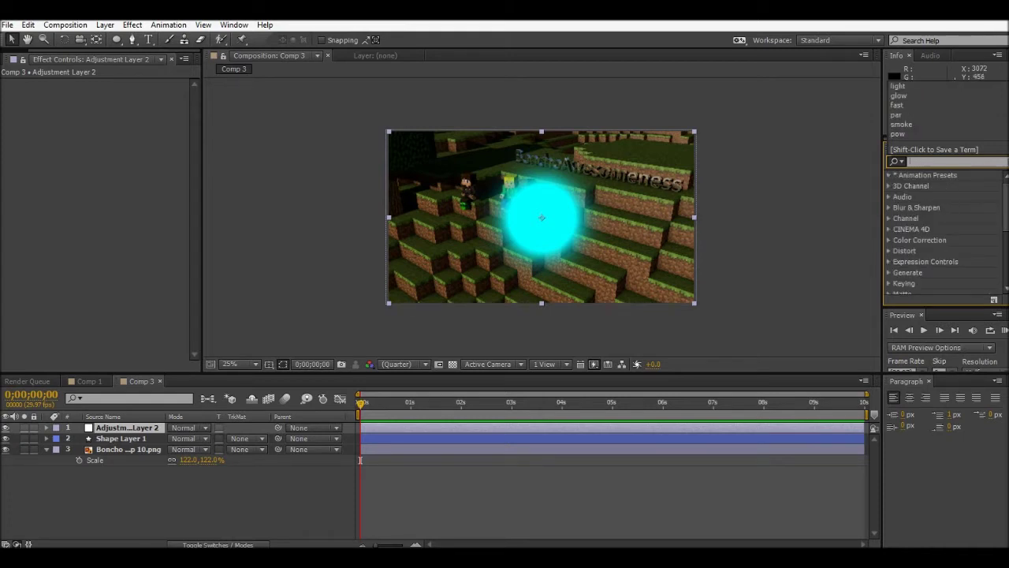
click(1006, 206)
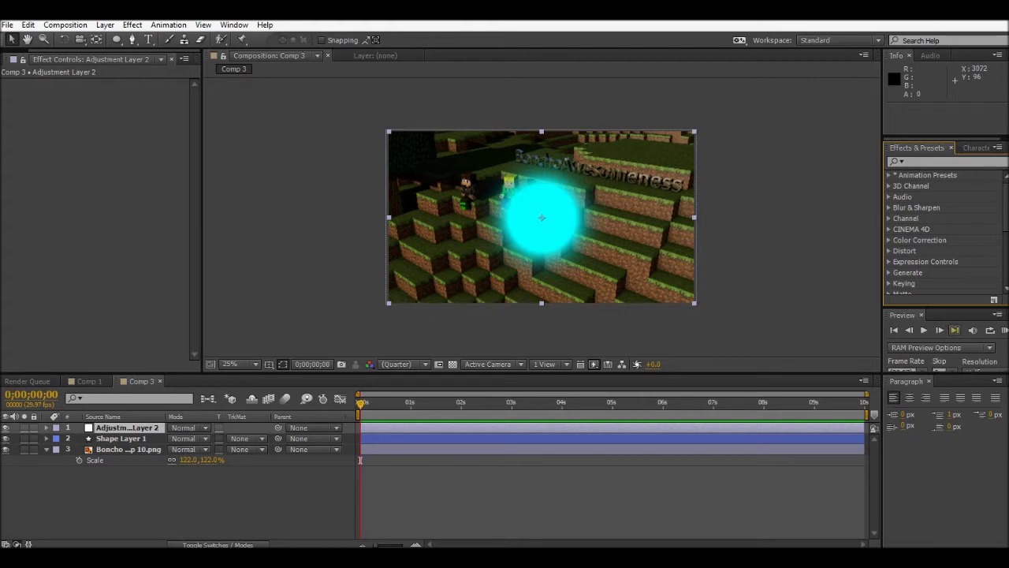
click(842, 40)
click(833, 140)
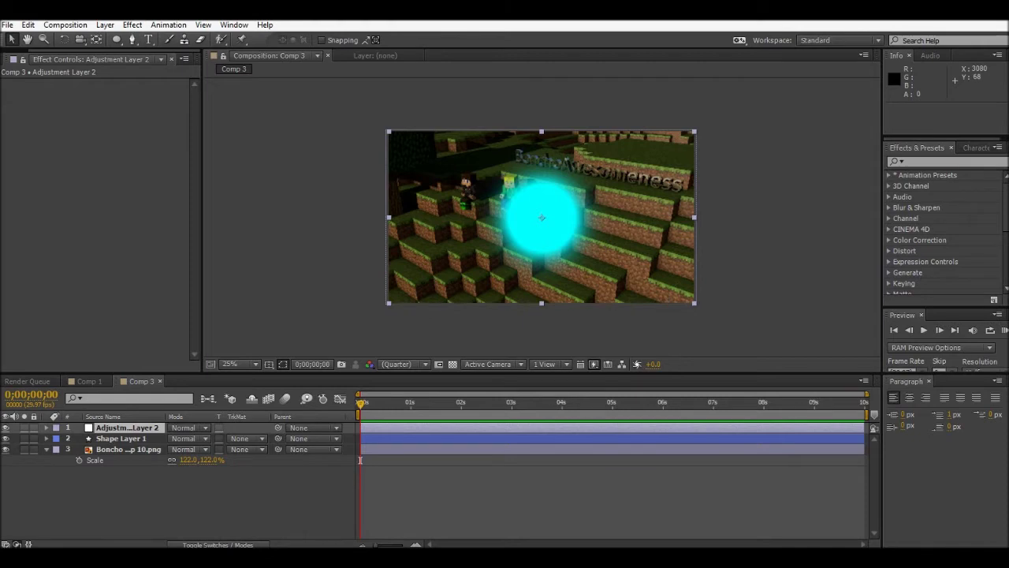
Apply the Cell Pattern effect from the Generate category to the new adjustment layer.
click(890, 273)
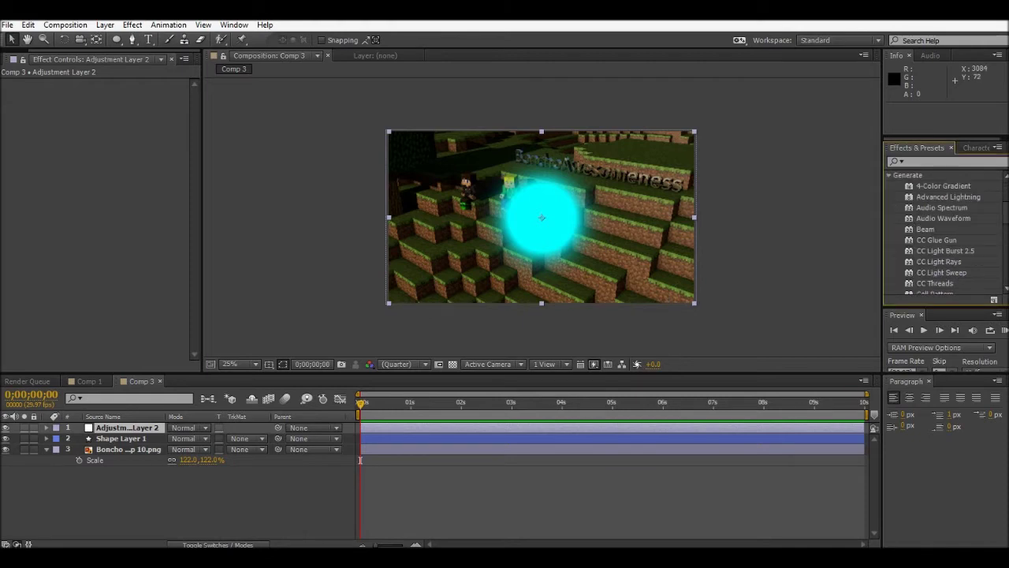
scroll(942, 232, down, 2)
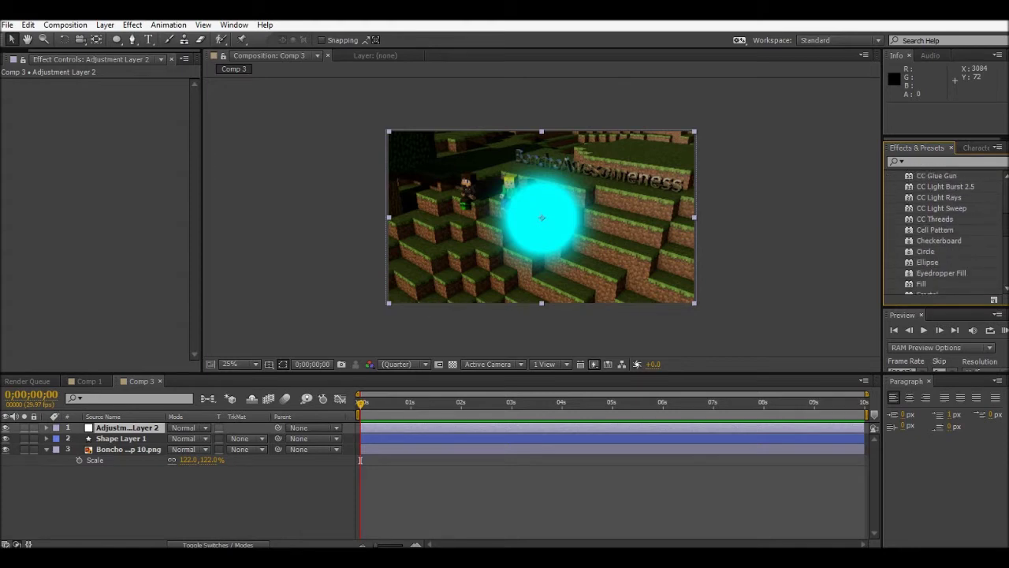
drag(934, 230, 89, 429)
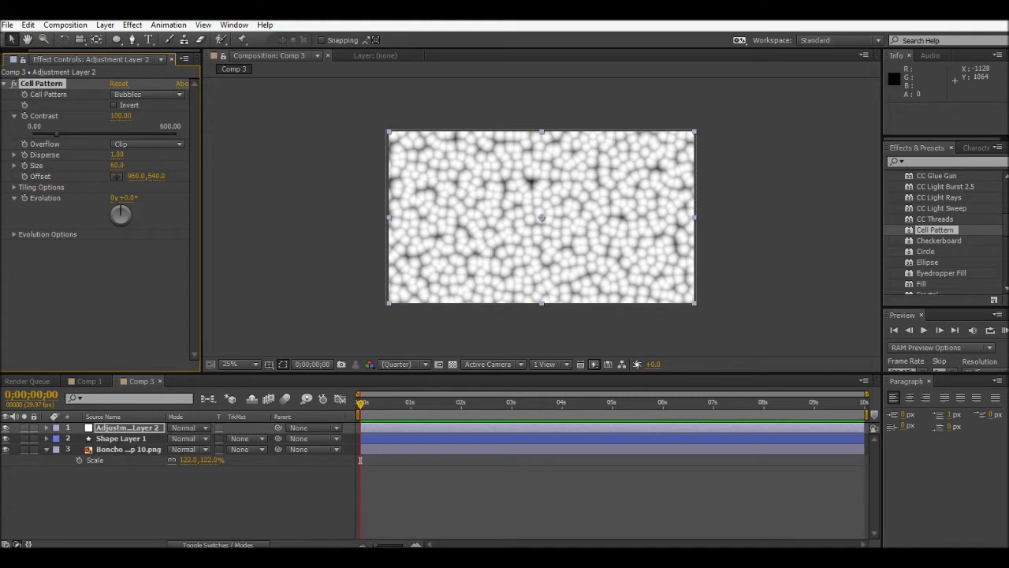
Check the Cell Pattern settings on Adjustment Layer 1 in Comp 1, and return to Comp 3.
click(89, 381)
click(127, 427)
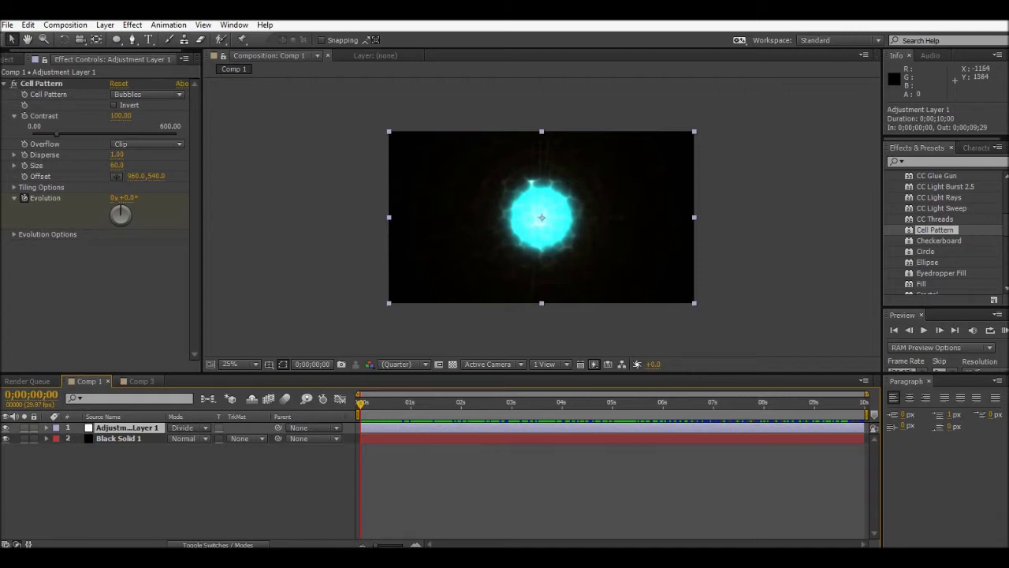
click(141, 381)
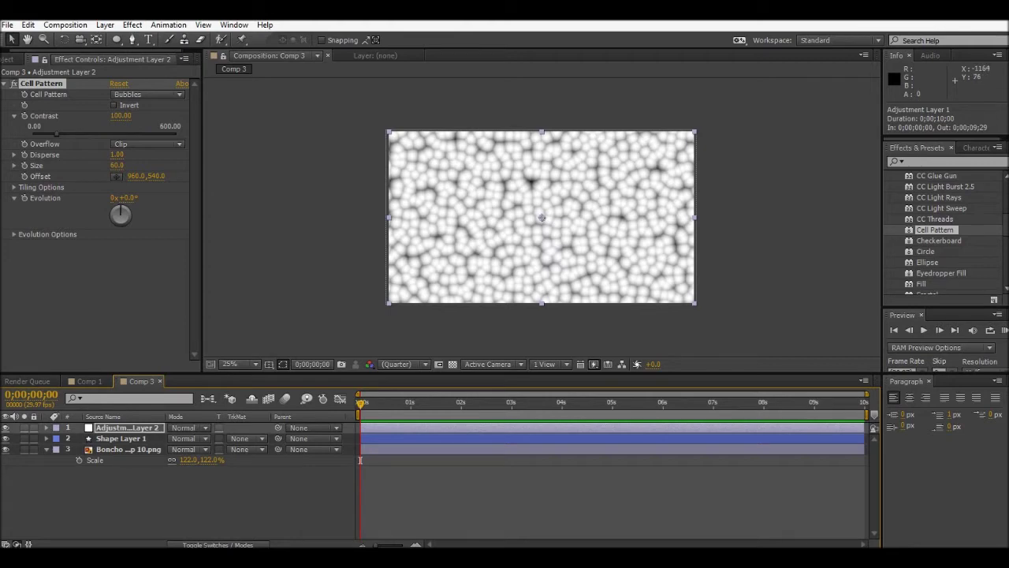
mouse_move(121, 209)
mouse_down()
mouse_move(126, 220)
mouse_move(112, 214)
mouse_up()
key(ctrl+z)
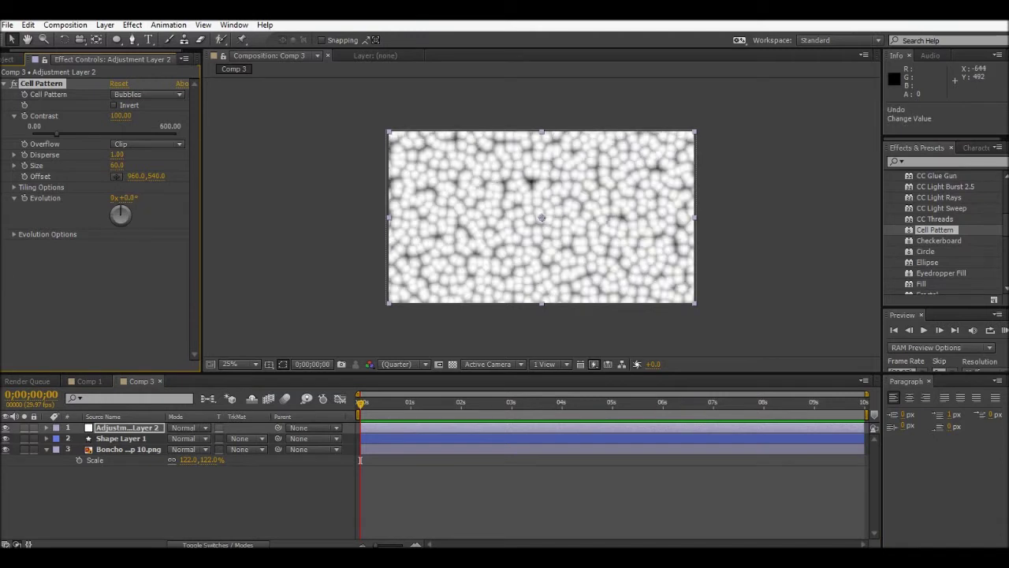
click(148, 144)
click(147, 143)
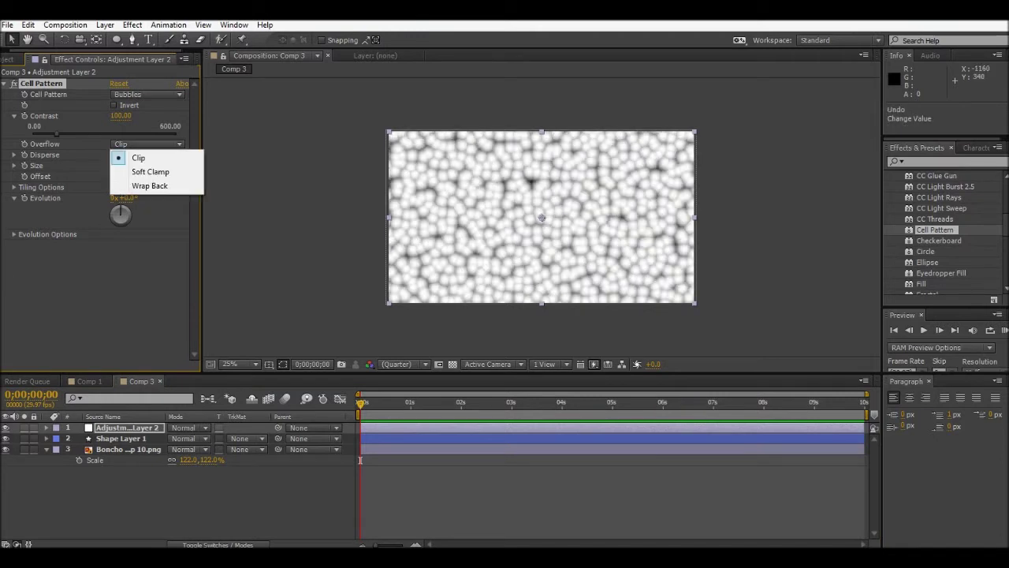
click(118, 284)
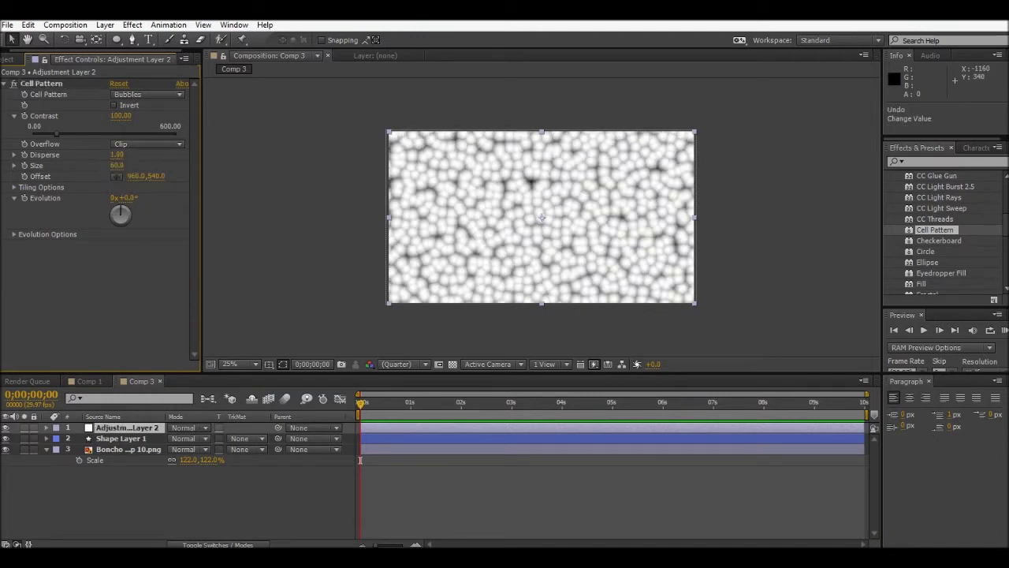
key(alt+Tab)
click(887, 560)
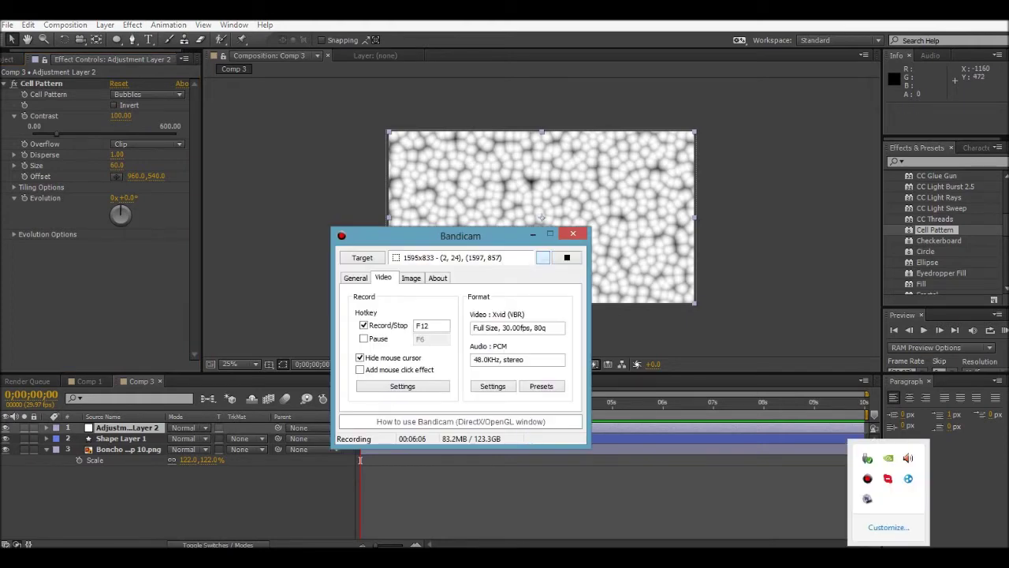
Set the blending mode of Adjustment Layer 2 to Divide and briefly play the composition.
click(532, 234)
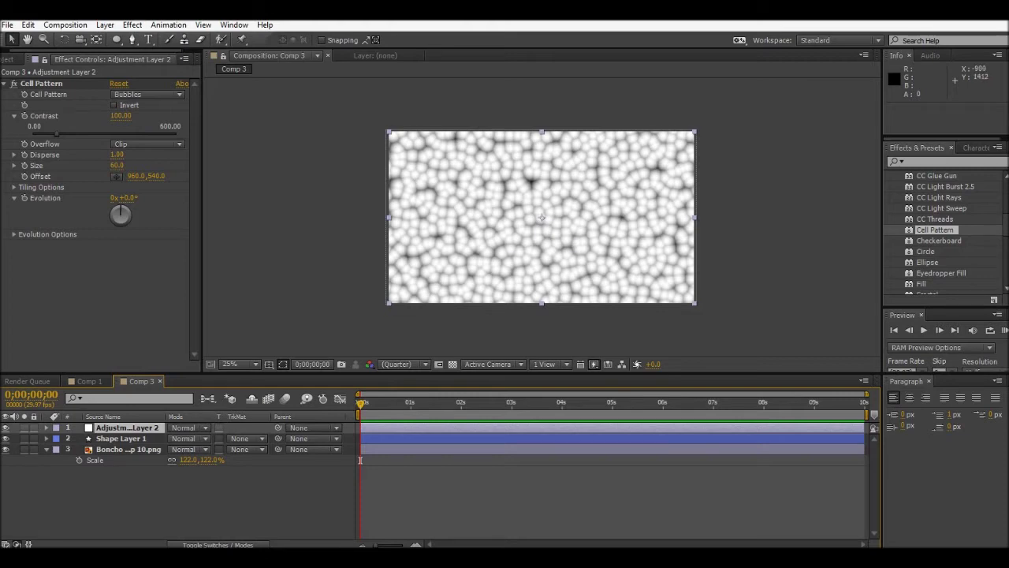
click(218, 544)
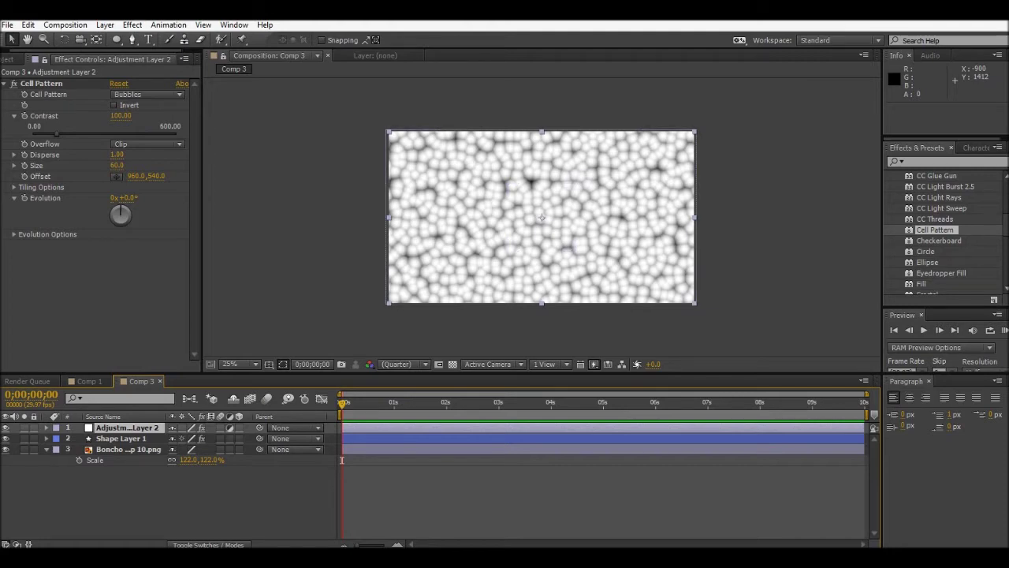
click(212, 545)
click(197, 428)
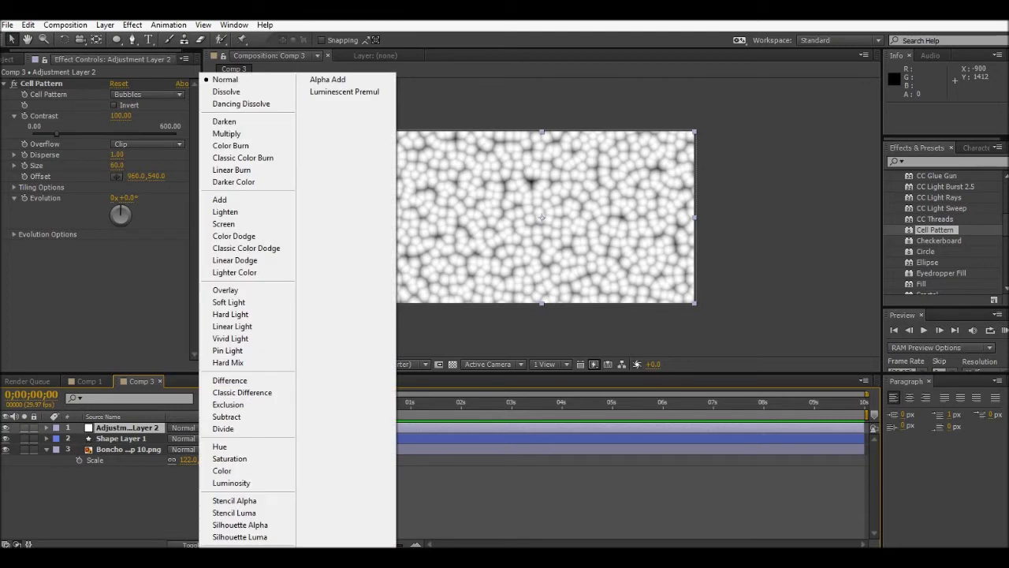
click(223, 428)
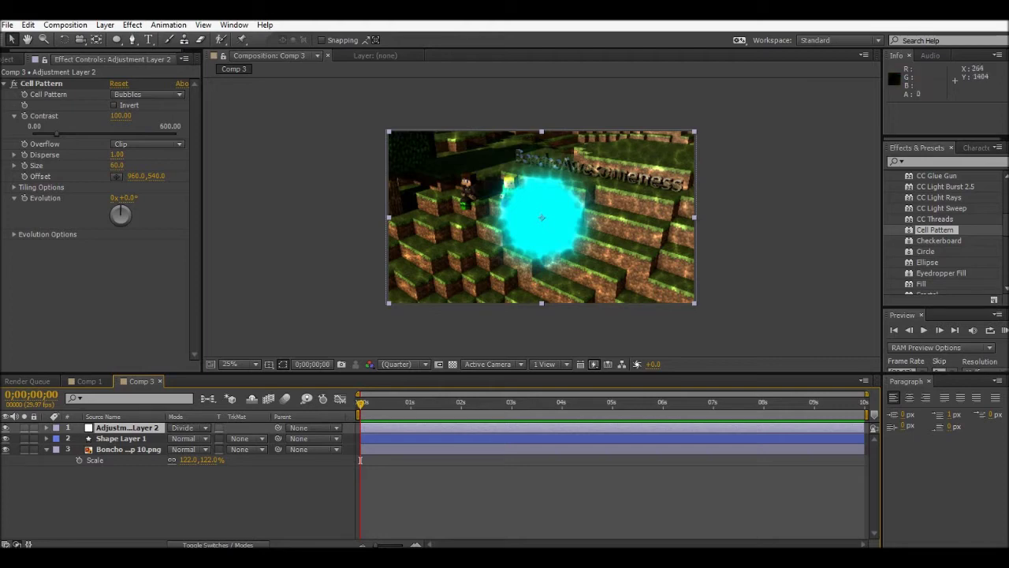
key(space)
key(space)
Animate the Cell Pattern Evolution on Adjustment Layer 2 with a keyframe at 0;00;00;00 and an increased value at 0;00;09;29.
click(25, 197)
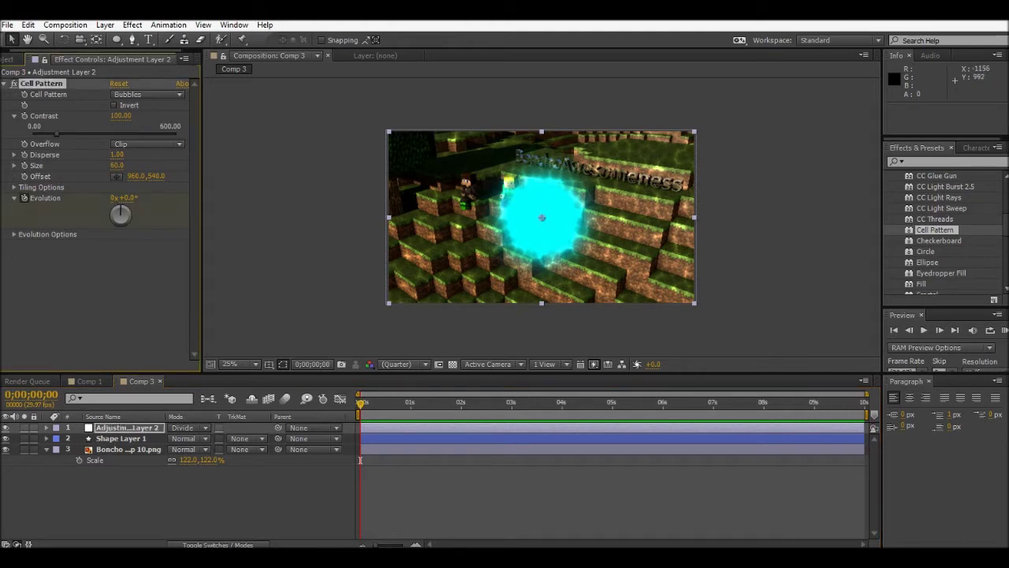
key(space)
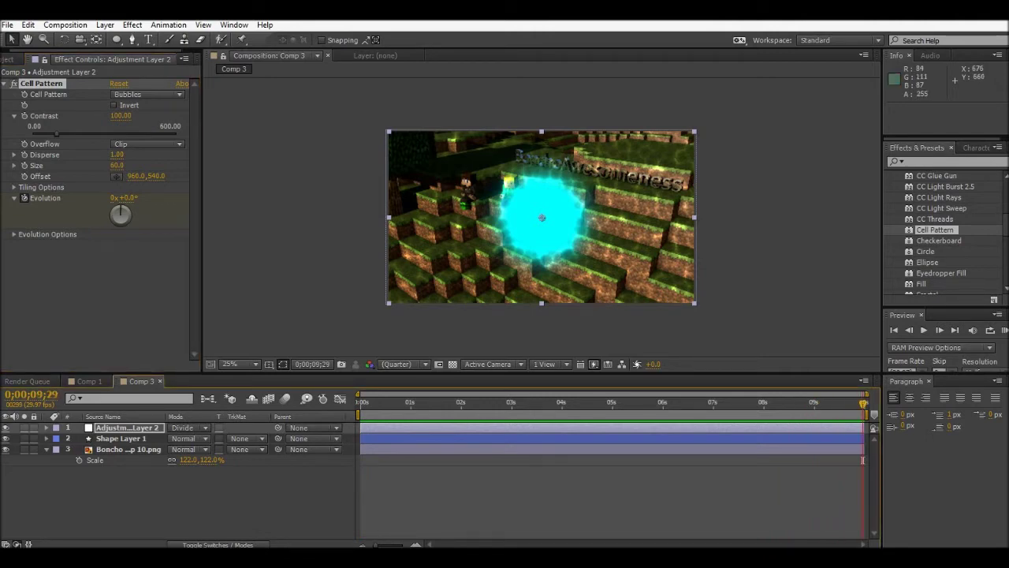
key(period)
key(period)
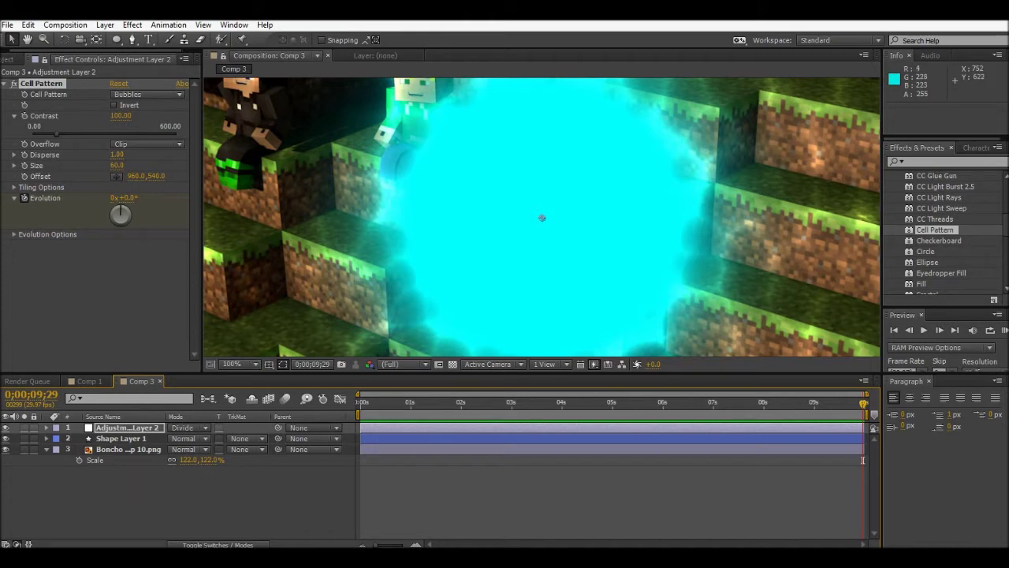
scroll(541, 218, down, 4)
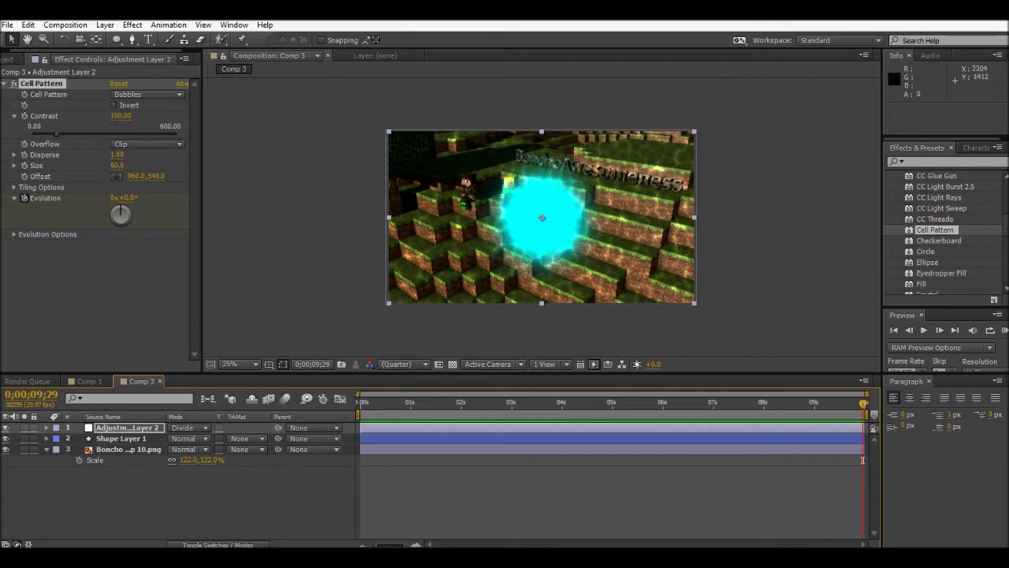
mouse_move(863, 402)
mouse_down()
mouse_move(369, 402)
mouse_move(863, 402)
mouse_up()
drag(129, 198, 816, 198)
RAM preview Comp 3 from the first frame to review the animated cell pattern.
drag(862, 404, 361, 404)
key(KP_0)
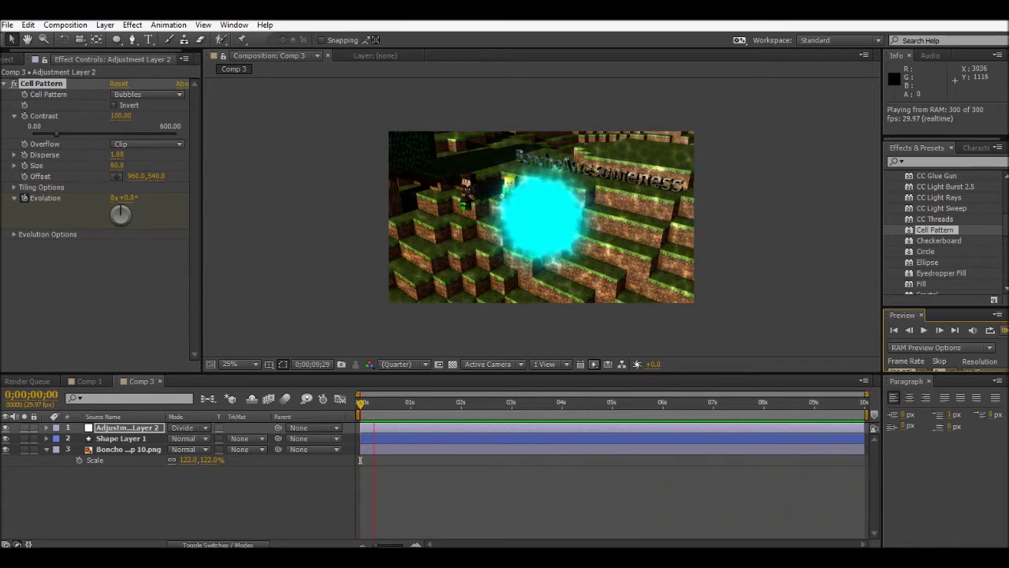
key(space)
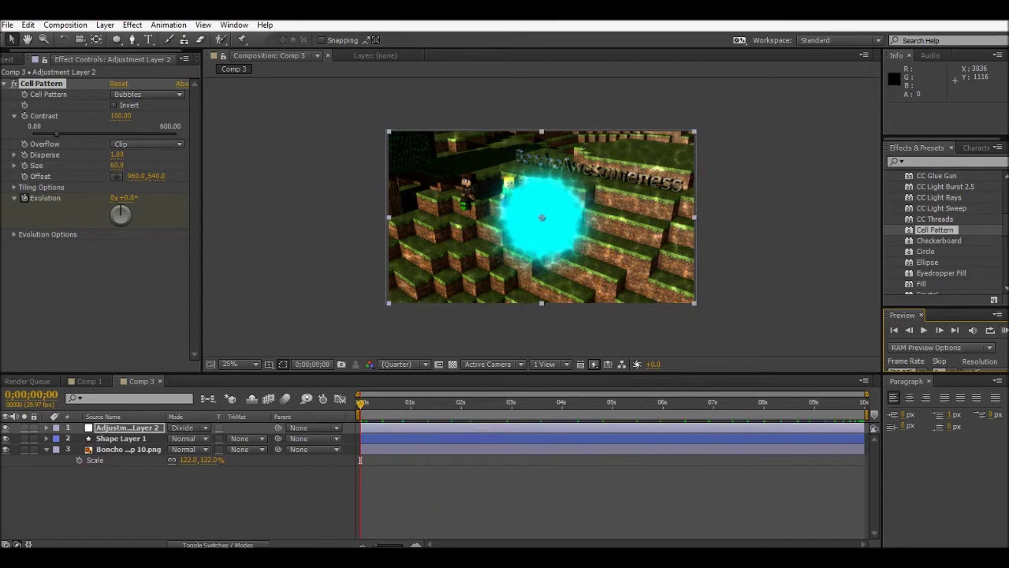
Apply the CC Light Wipe effect from the Transition category to Adjustment Layer 2.
click(127, 428)
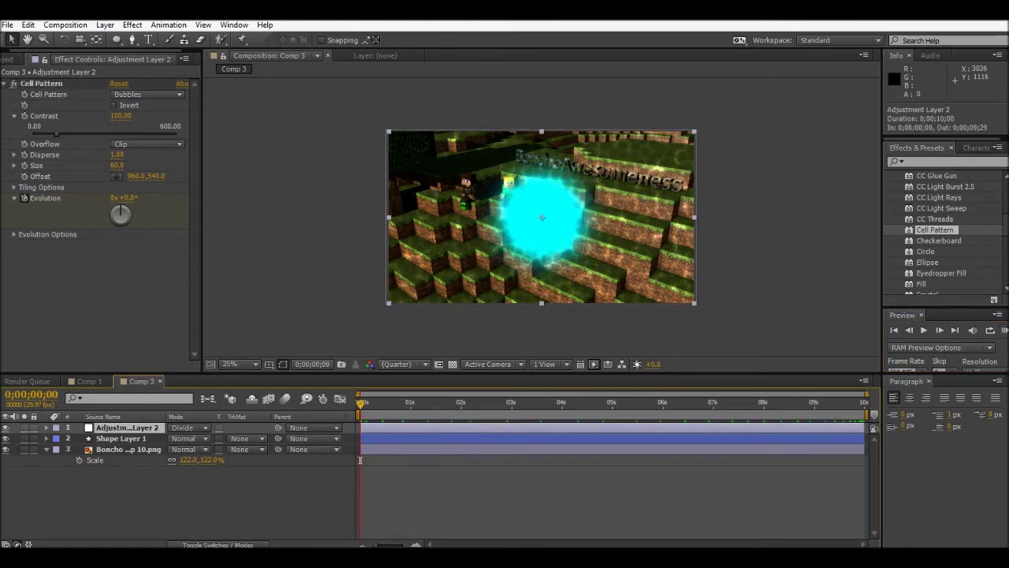
click(946, 162)
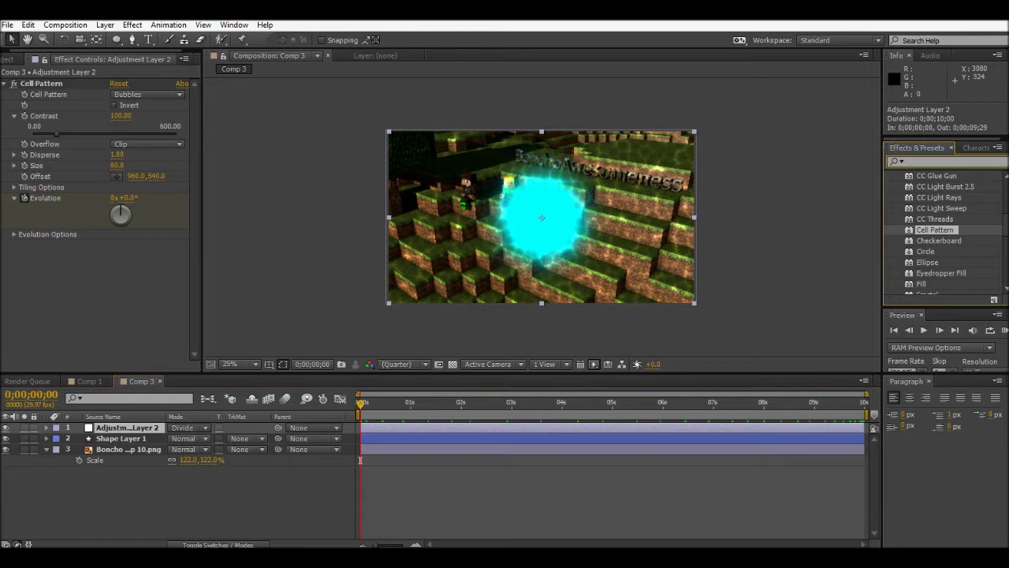
scroll(946, 232, up, 5)
scroll(946, 232, down, 1)
click(890, 243)
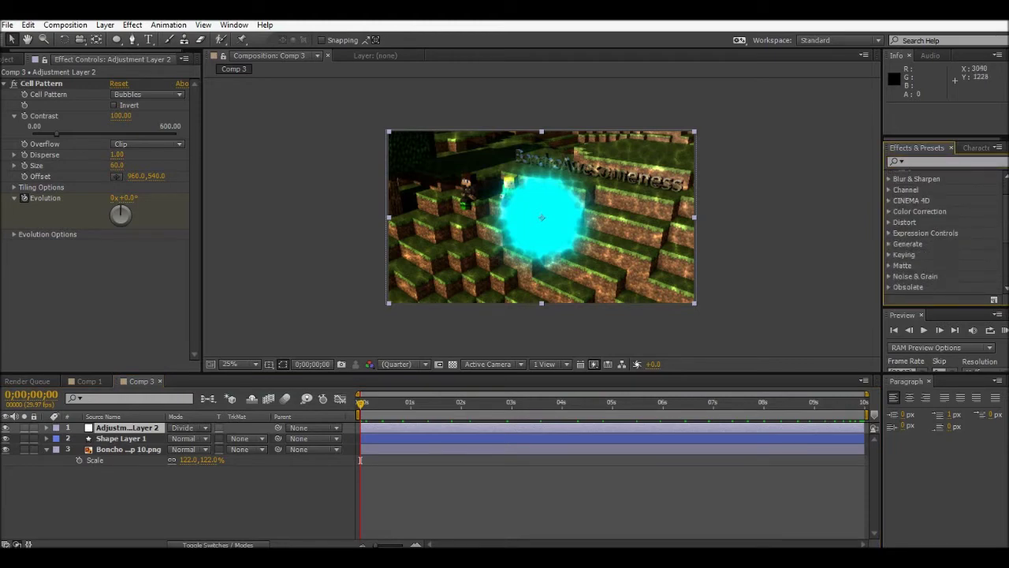
scroll(946, 233, down, 3)
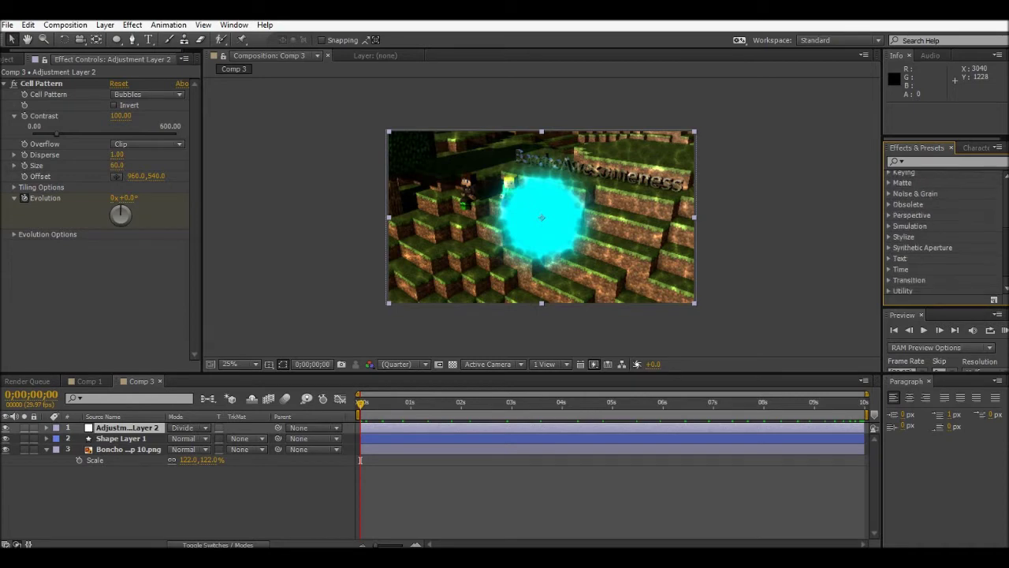
click(888, 267)
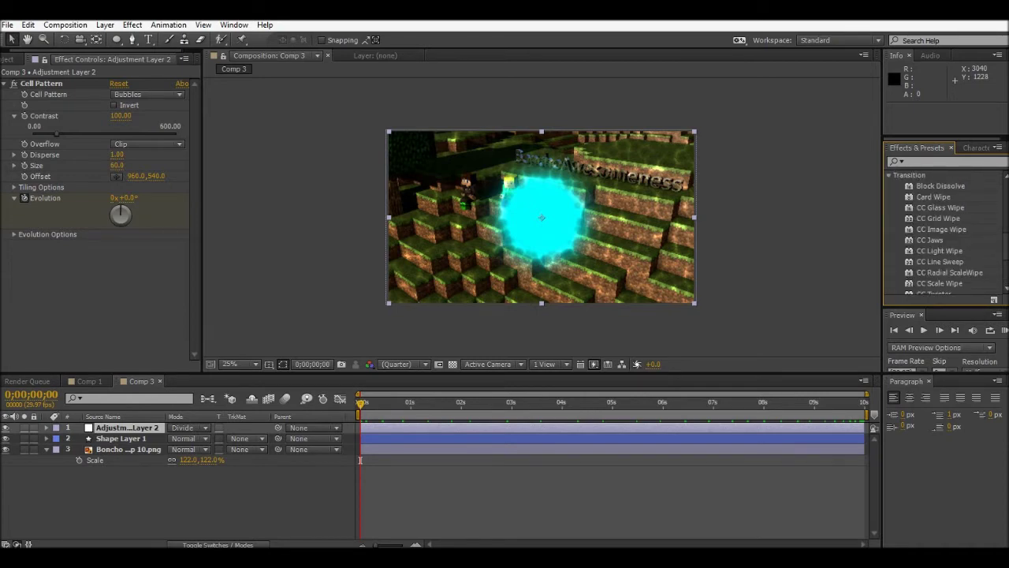
drag(940, 251, 90, 429)
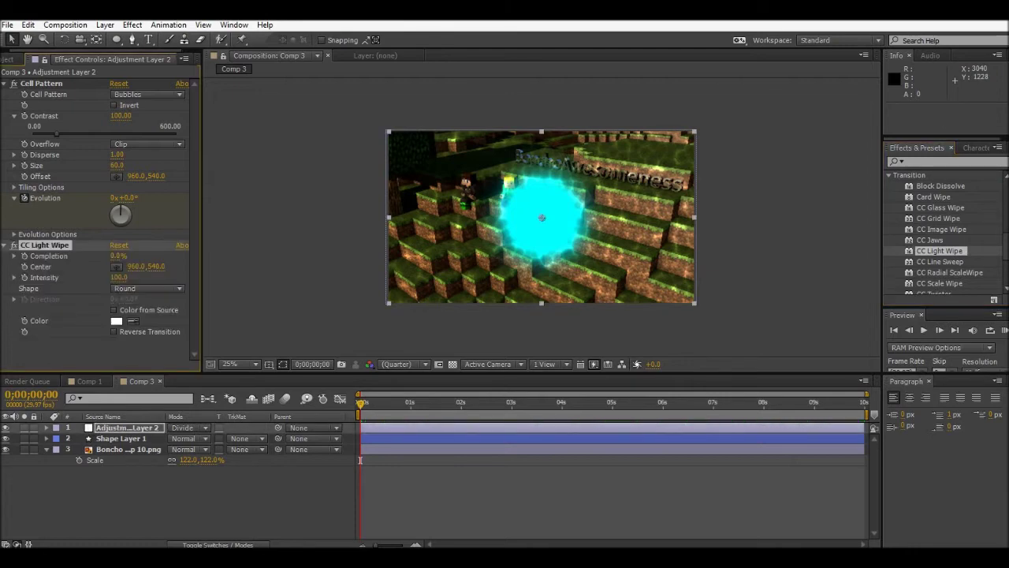
Set the CC Light Wipe Completion to 67% and enable Reverse Transition and Color from Source.
mouse_move(118, 255)
mouse_down()
mouse_move(161, 256)
mouse_move(116, 256)
mouse_up()
click(114, 331)
drag(117, 255, 156, 255)
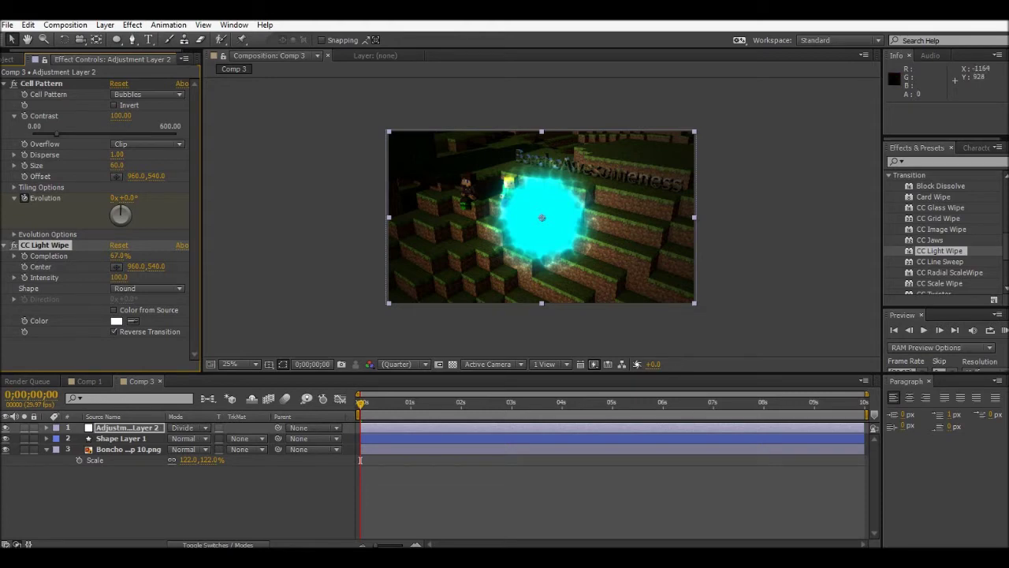
click(114, 310)
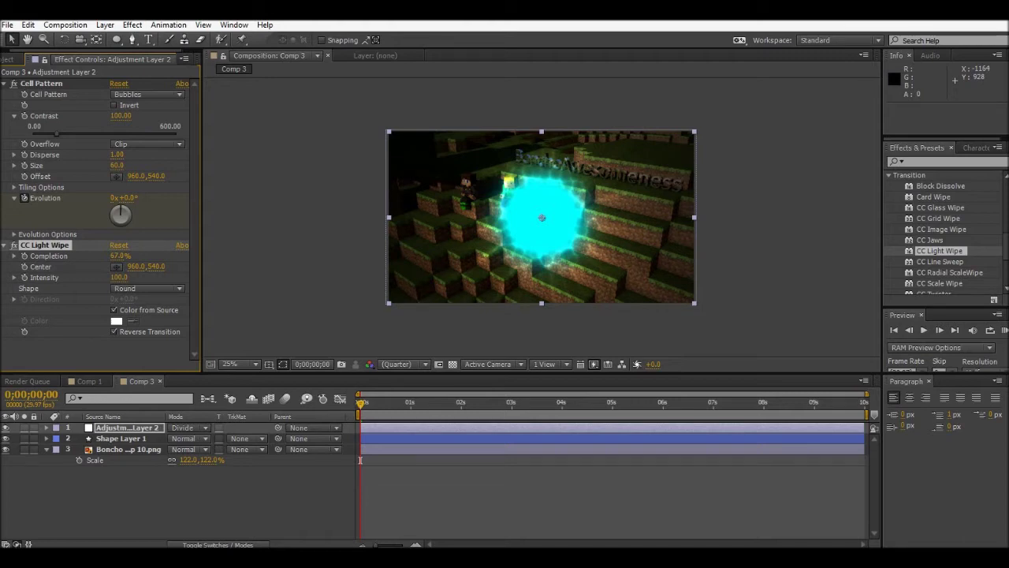
Preview the light wipe result from the start of Comp 3 and park the playhead at 0;00;03;20.
key(space)
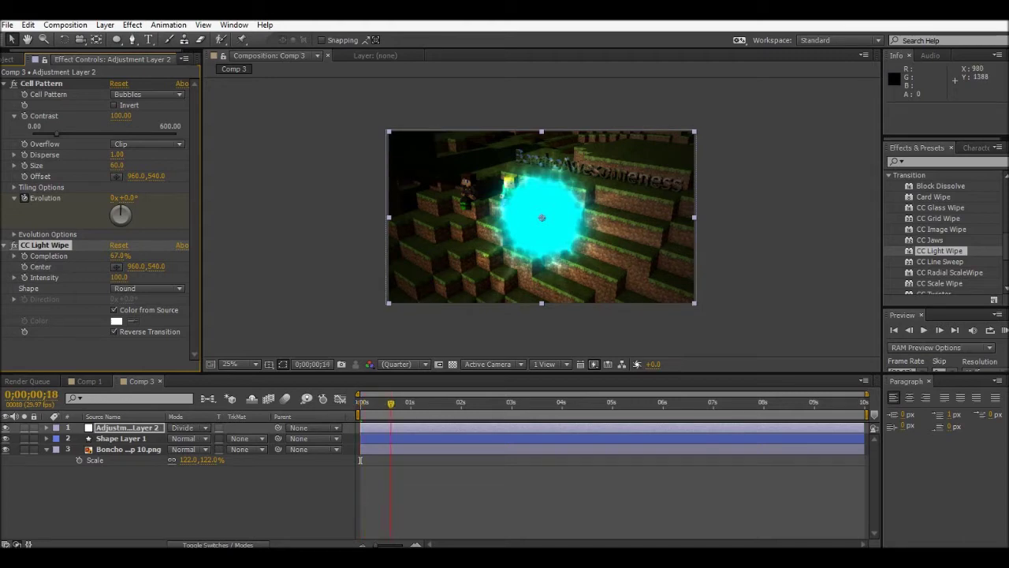
click(360, 403)
click(1004, 330)
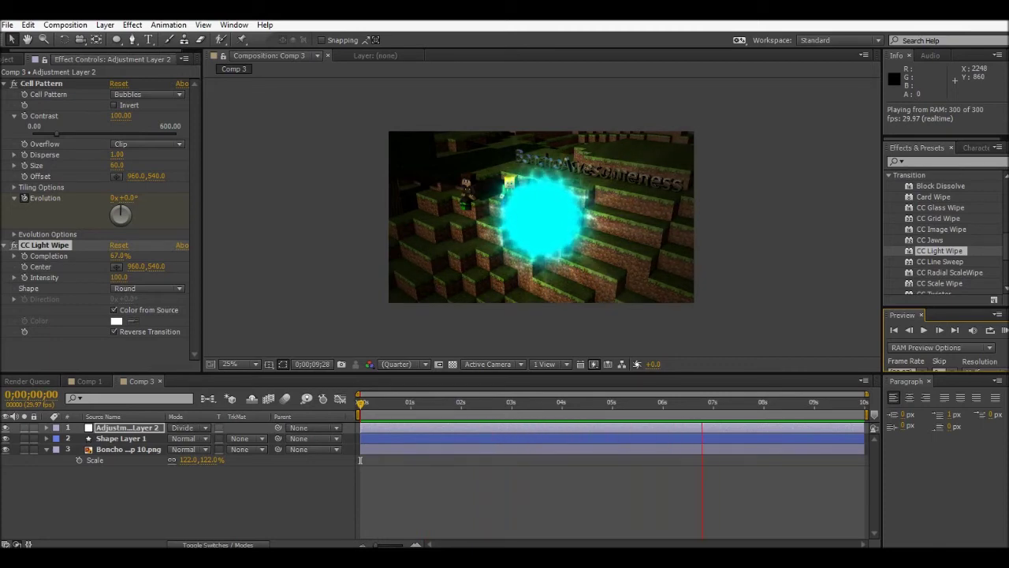
key(space)
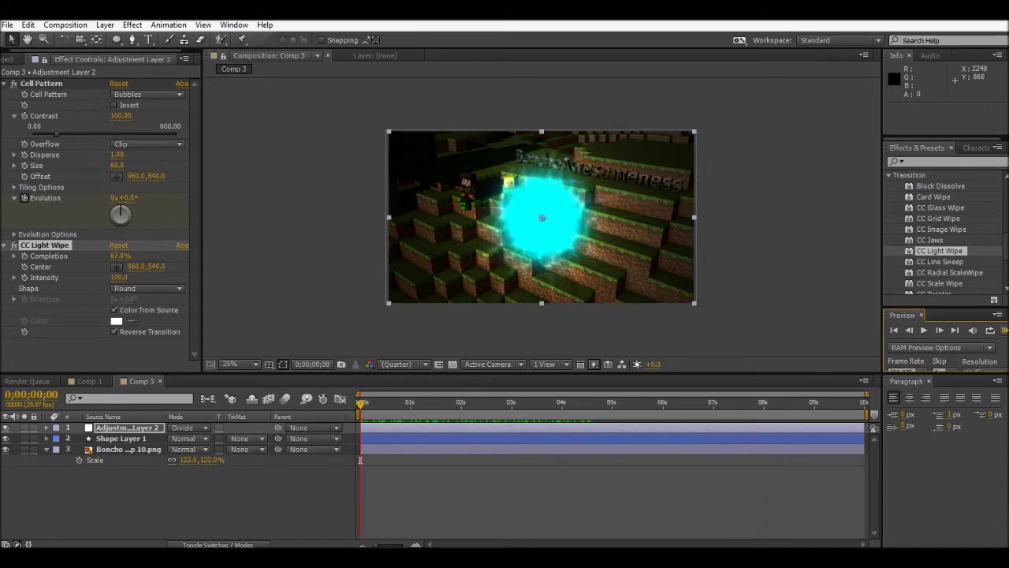
key(space)
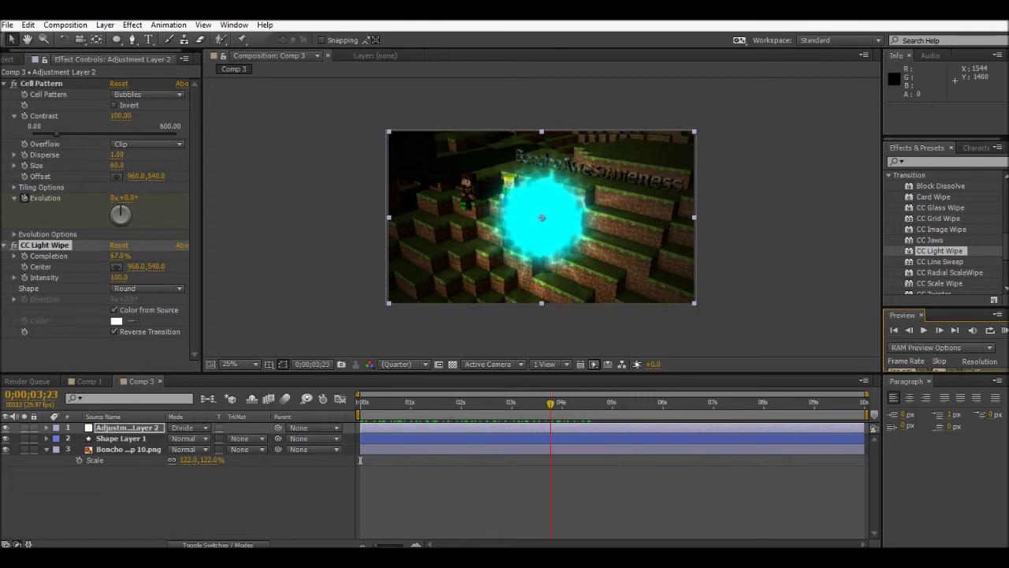
drag(550, 403, 545, 403)
Find the Lens Flare effect by searching "lens f" and apply it to Shape Layer 1.
click(121, 438)
click(942, 162)
text(ns)
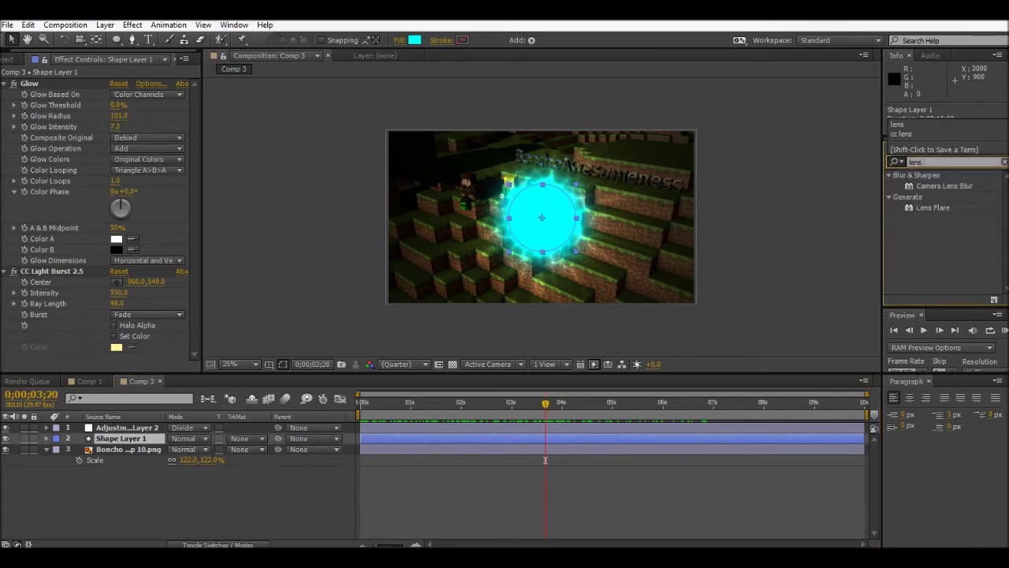
text( f)
drag(932, 186, 131, 438)
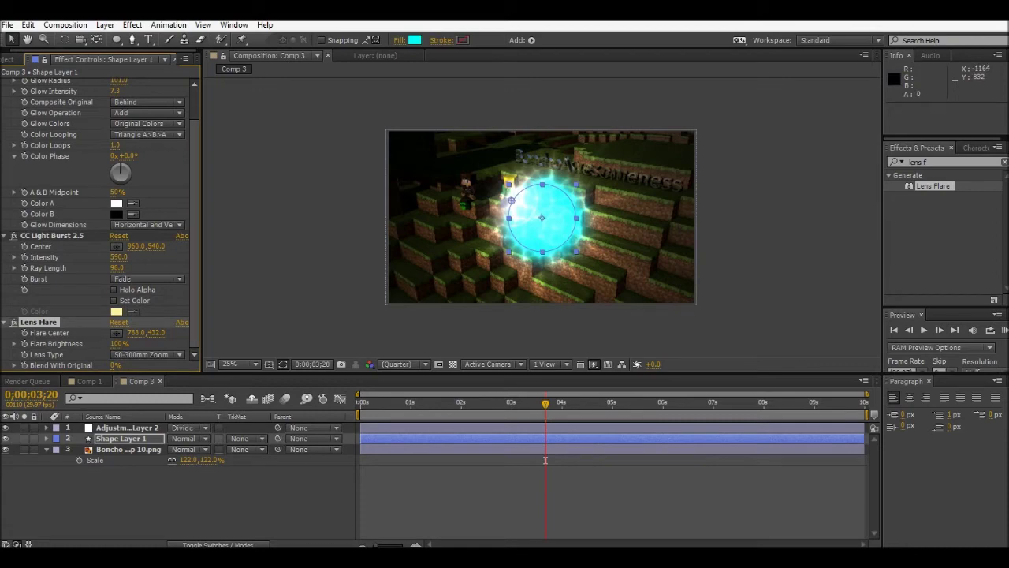
Move the Lens Flare center to the middle of the circle at 968, 540, and play the result briefly.
drag(510, 199, 541, 216)
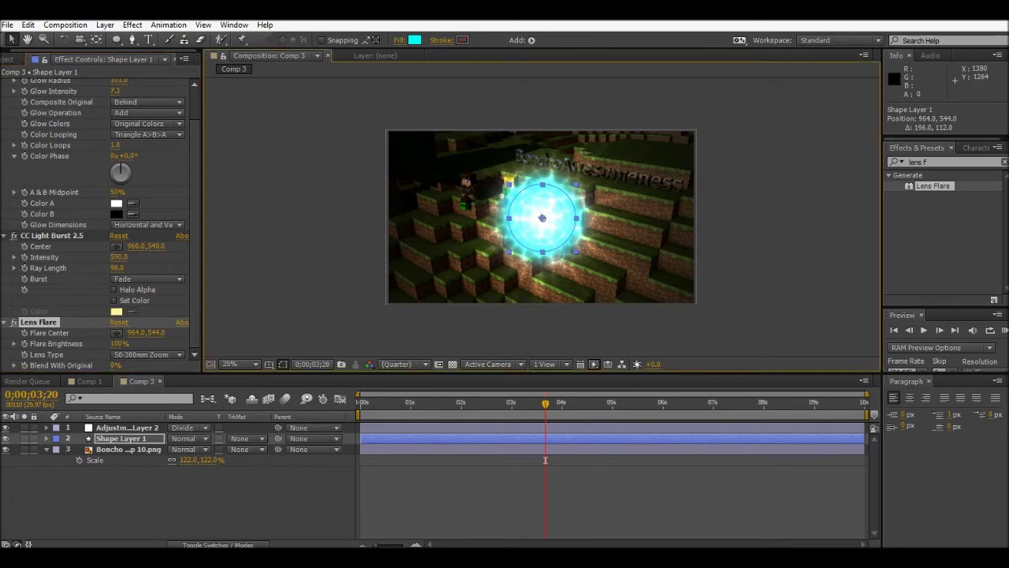
key(ctrl+z)
mouse_move(511, 204)
mouse_down()
mouse_move(511, 227)
mouse_move(511, 217)
mouse_up()
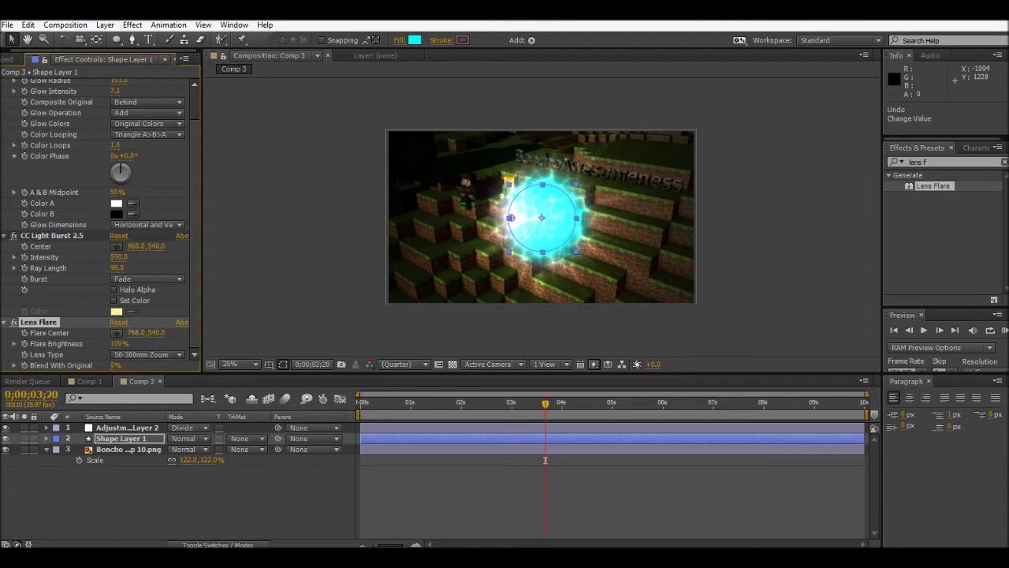
drag(511, 217, 543, 217)
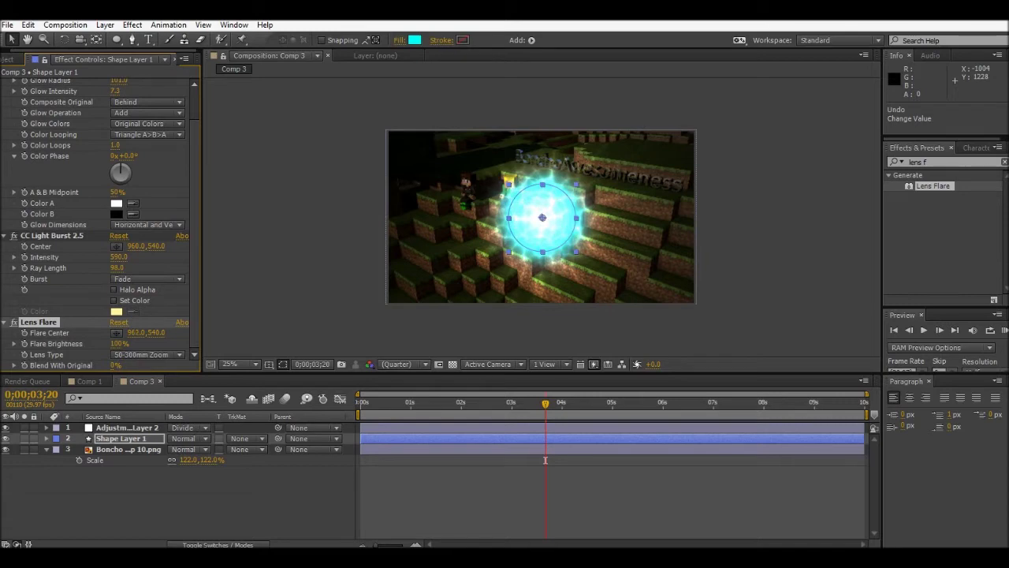
drag(542, 217, 543, 218)
key(space)
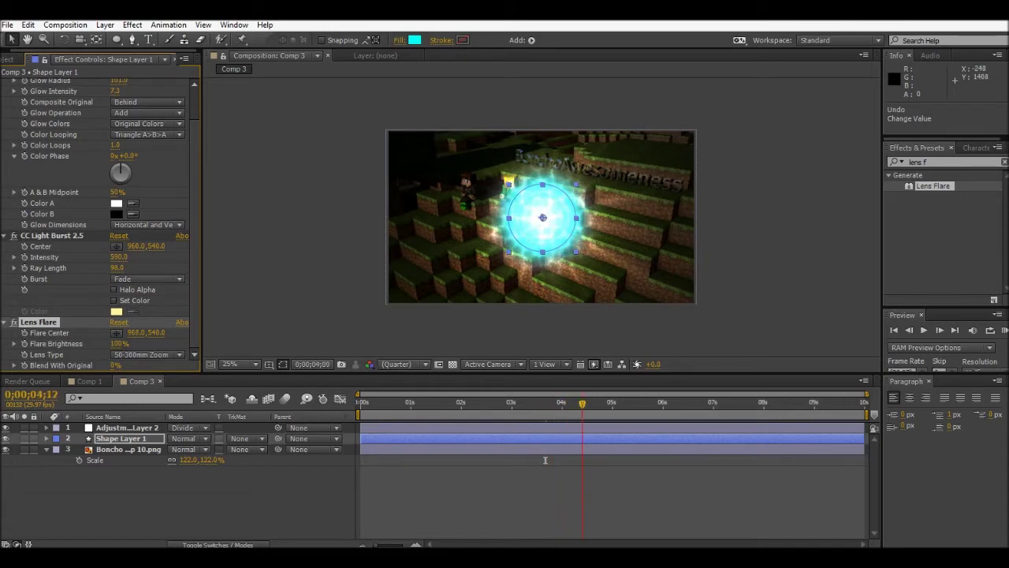
drag(730, 402, 361, 403)
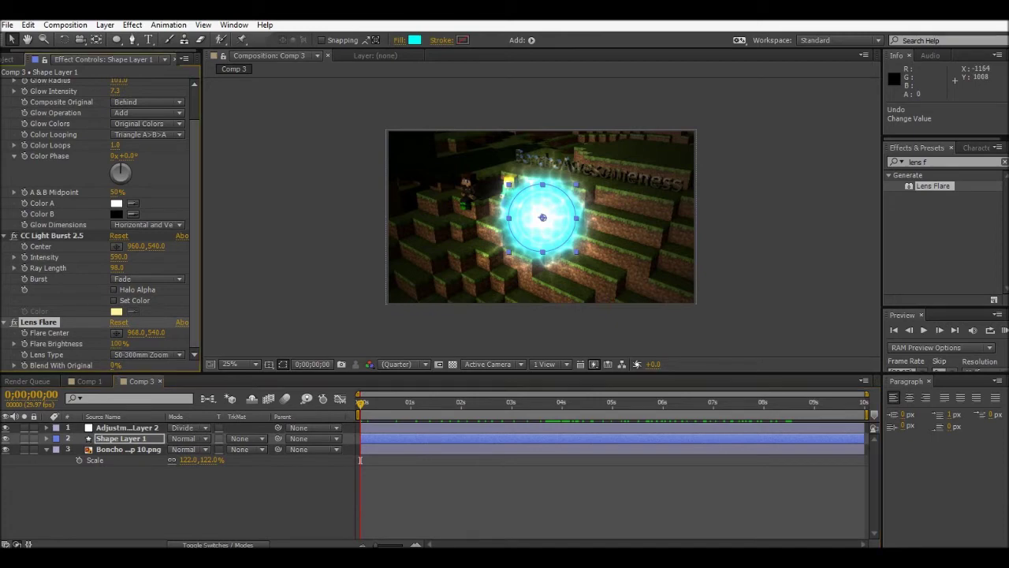
Check the Lens Flare settings on Black Solid 1 in Comp 1, and return to Comp 3.
click(89, 381)
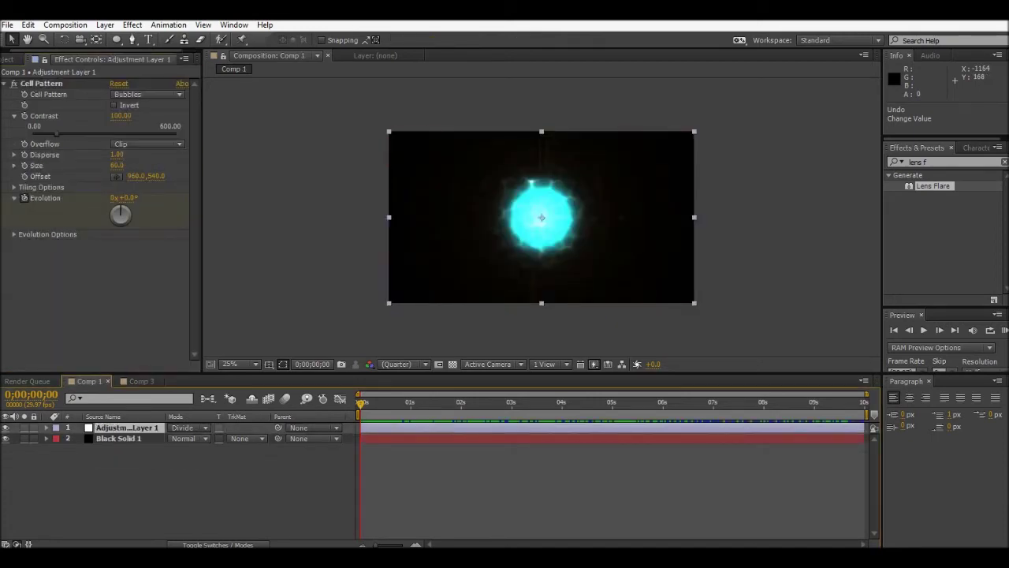
click(118, 439)
scroll(101, 221, down, 5)
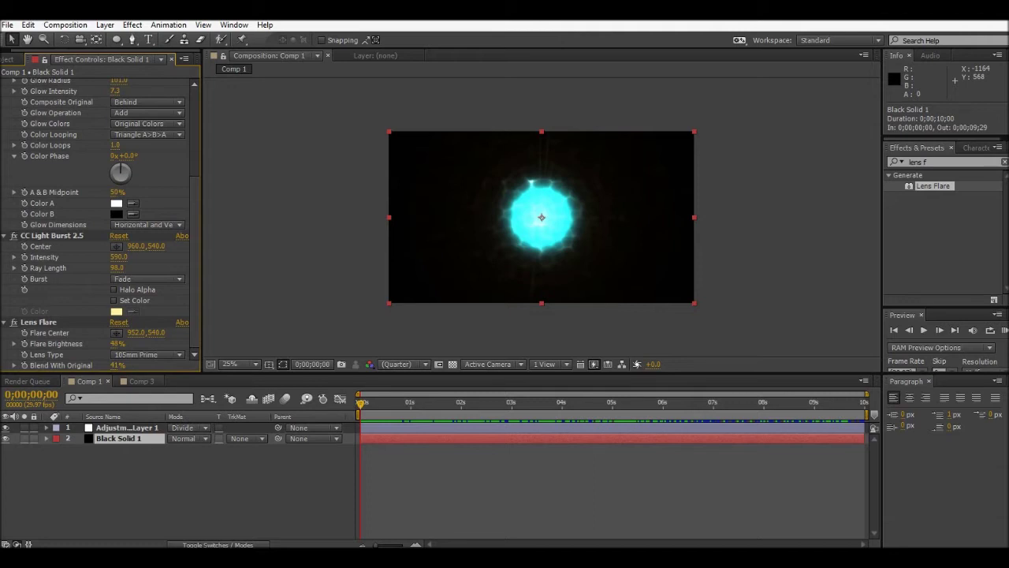
click(142, 382)
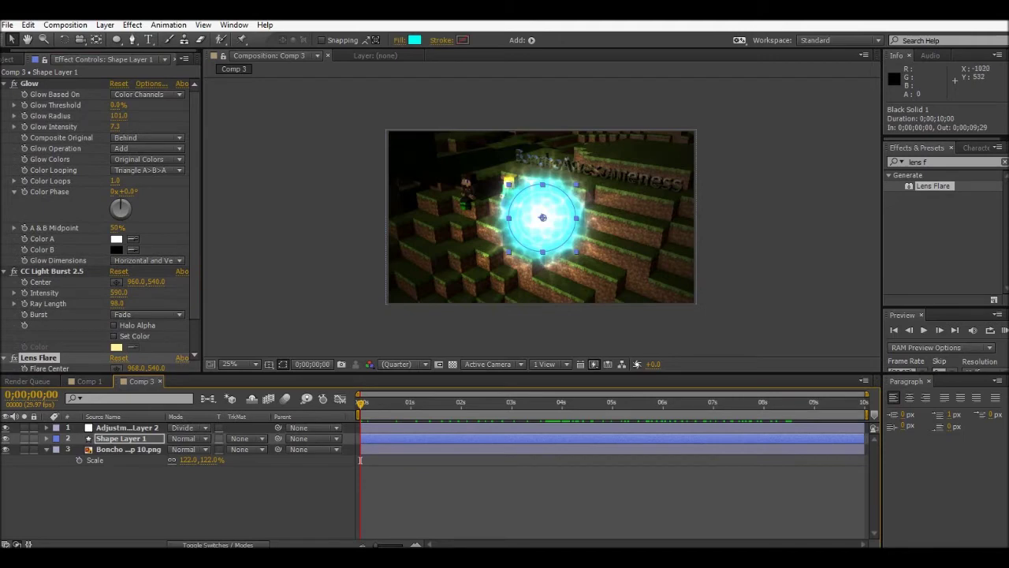
Deselect the circle layer and RAM preview the energy ball with its lens flare from the first frame.
click(321, 226)
click(322, 226)
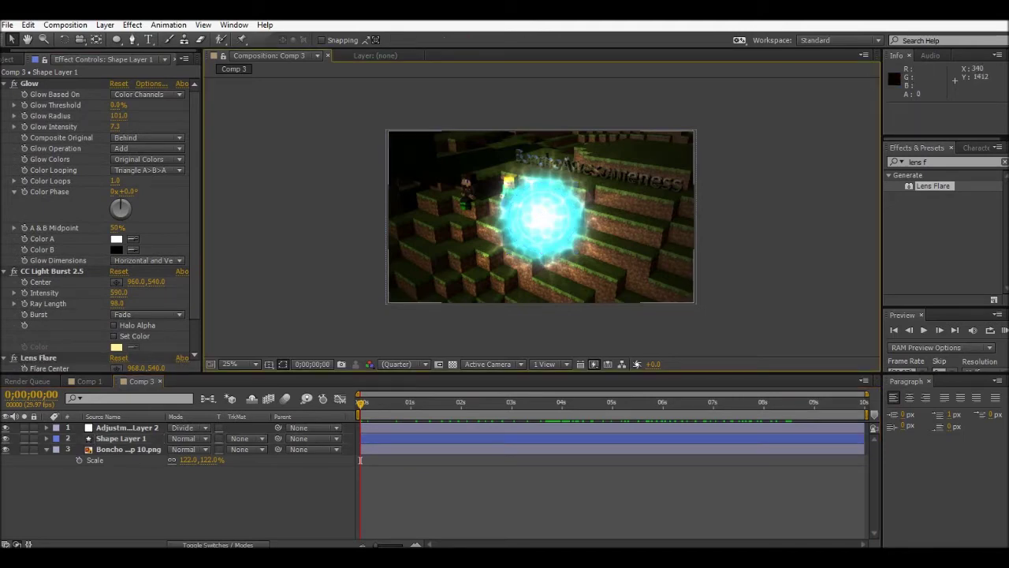
key(space)
drag(436, 403, 360, 402)
click(1004, 330)
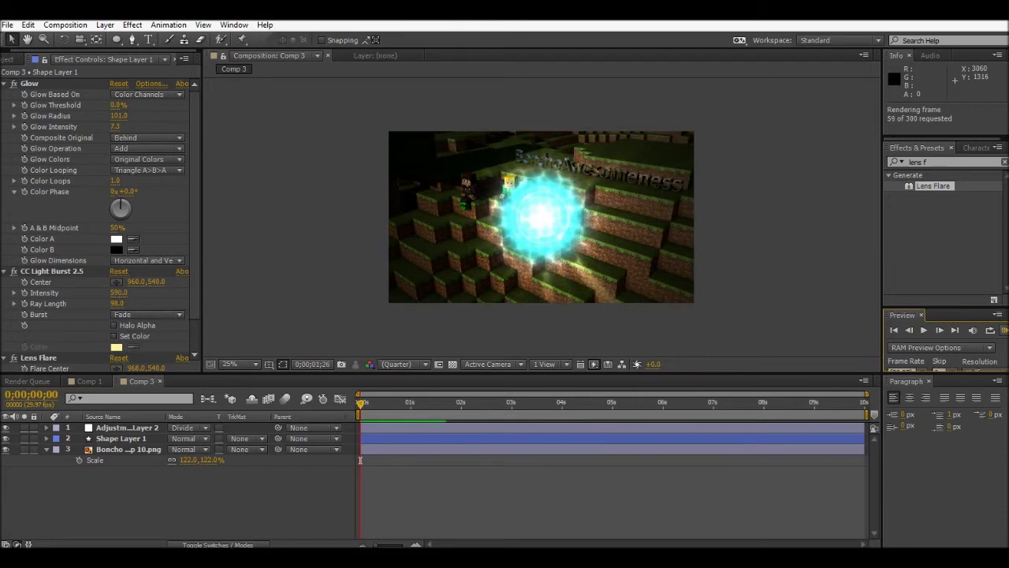
key(space)
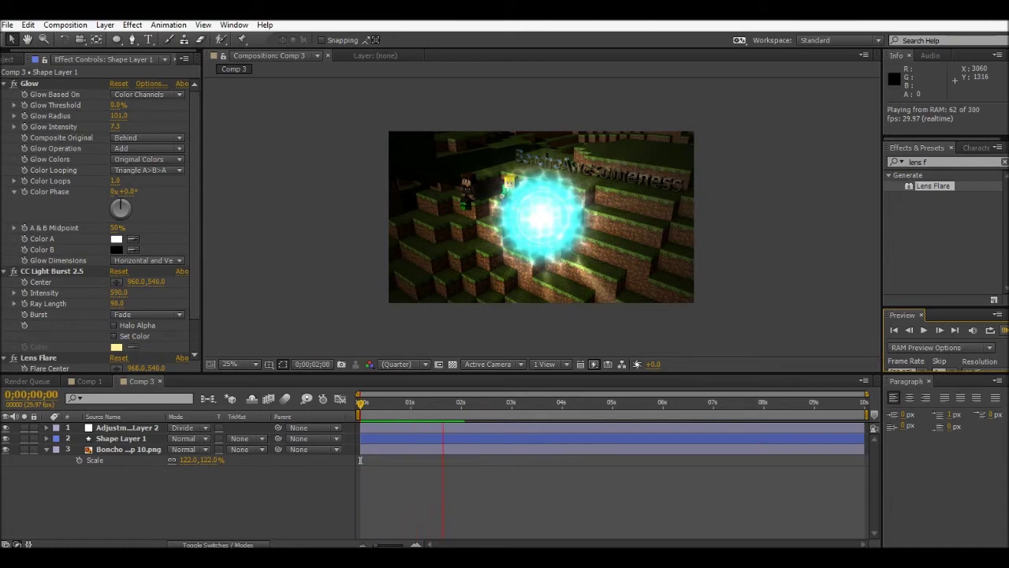
Try a different Blend With Original value for the Lens Flare on Shape Layer 1, and undo the change.
key(space)
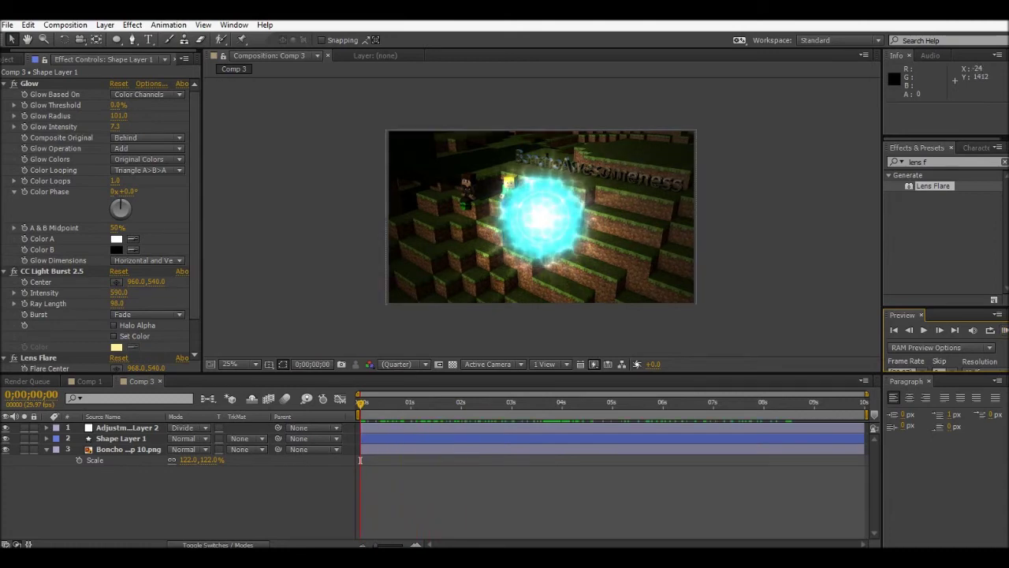
scroll(99, 221, down, 2)
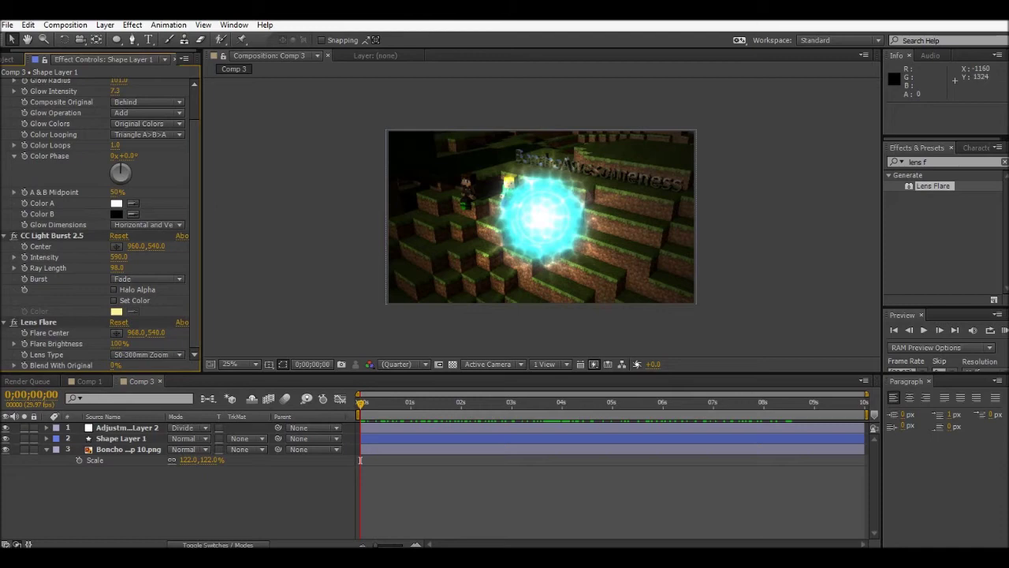
mouse_move(115, 365)
mouse_down()
mouse_move(183, 365)
mouse_move(122, 365)
mouse_move(167, 365)
mouse_move(134, 364)
mouse_move(143, 366)
mouse_up()
key(ctrl+z)
key(ctrl+z)
key(ctrl+z)
key(ctrl+z)
key(ctrl+z)
mouse_move(85, 343)
mouse_down()
mouse_move(72, 344)
mouse_move(178, 344)
mouse_move(99, 344)
mouse_up()
click(315, 348)
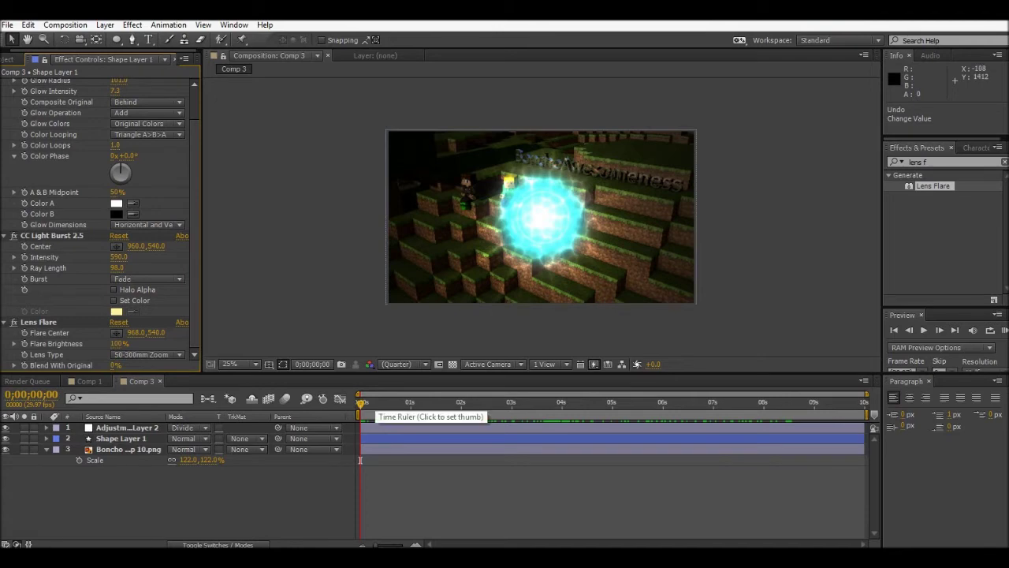
Play part of the animation, return to the first frame, and check the effect settings of Adjustment Layer 2.
drag(360, 404, 389, 405)
key(space)
drag(580, 404, 360, 403)
click(127, 427)
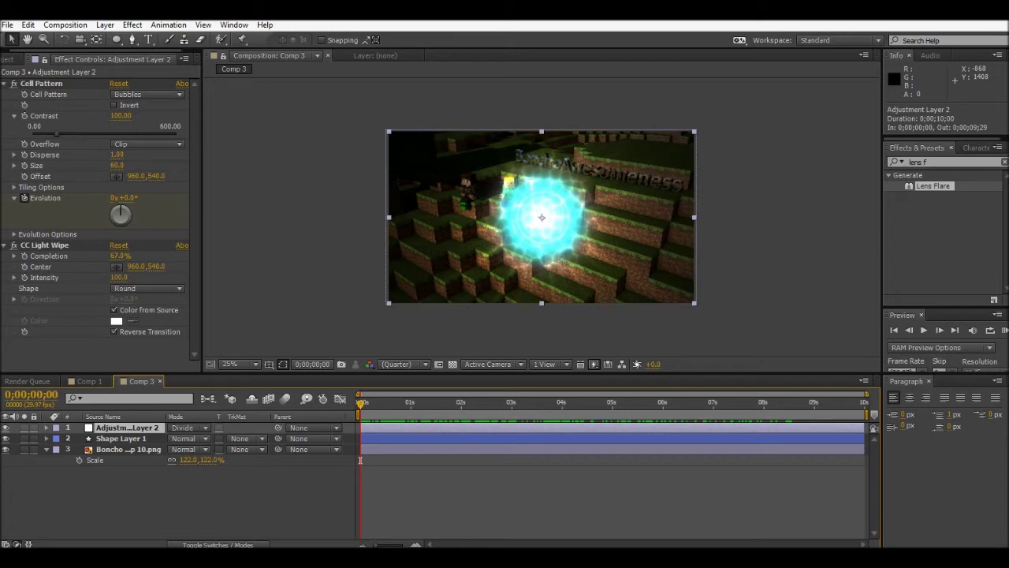
Import the K-391 MP3, add it as the top layer of Comp 3, and RAM preview the composition with music.
click(8, 60)
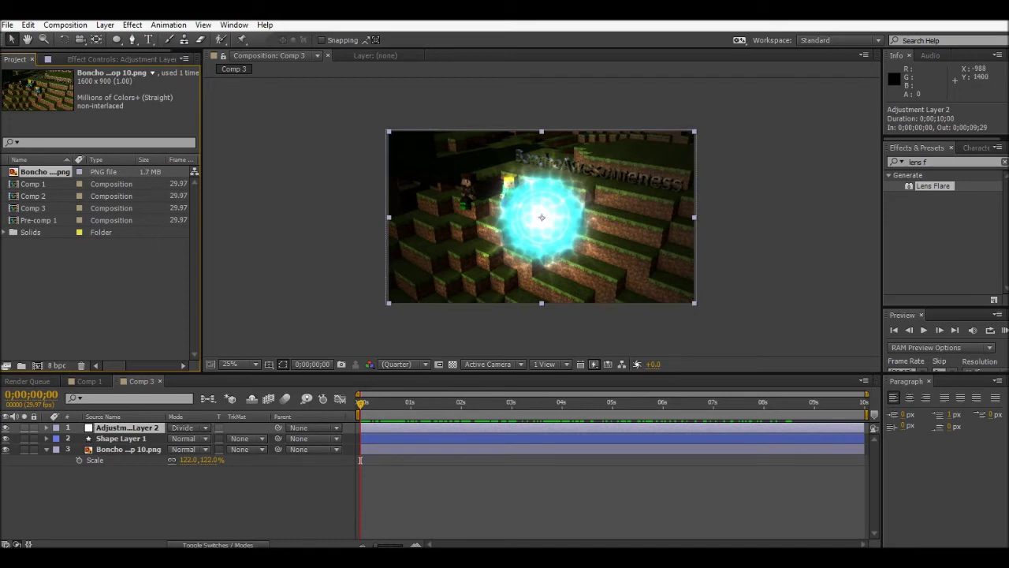
click(459, 559)
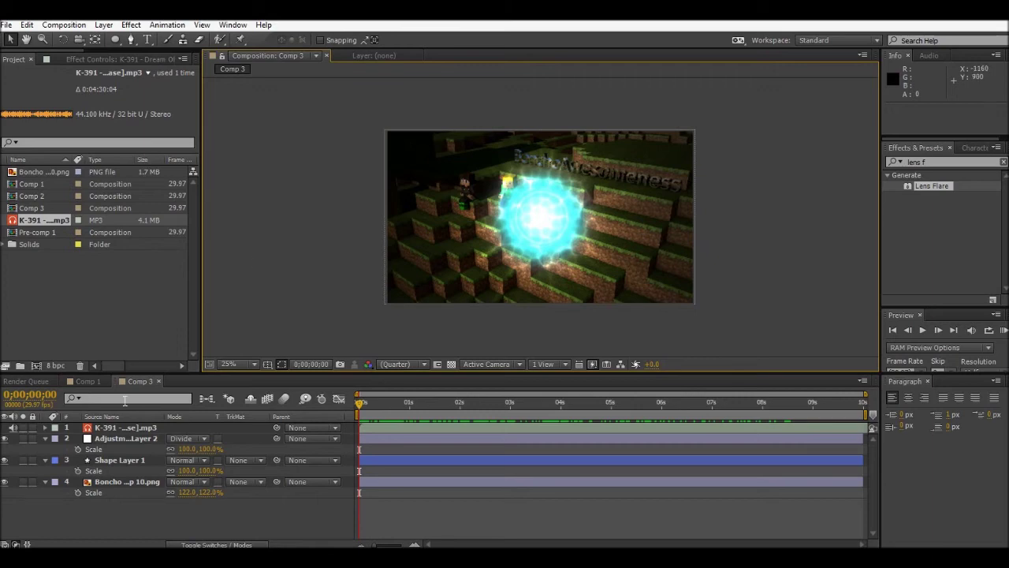
click(112, 425)
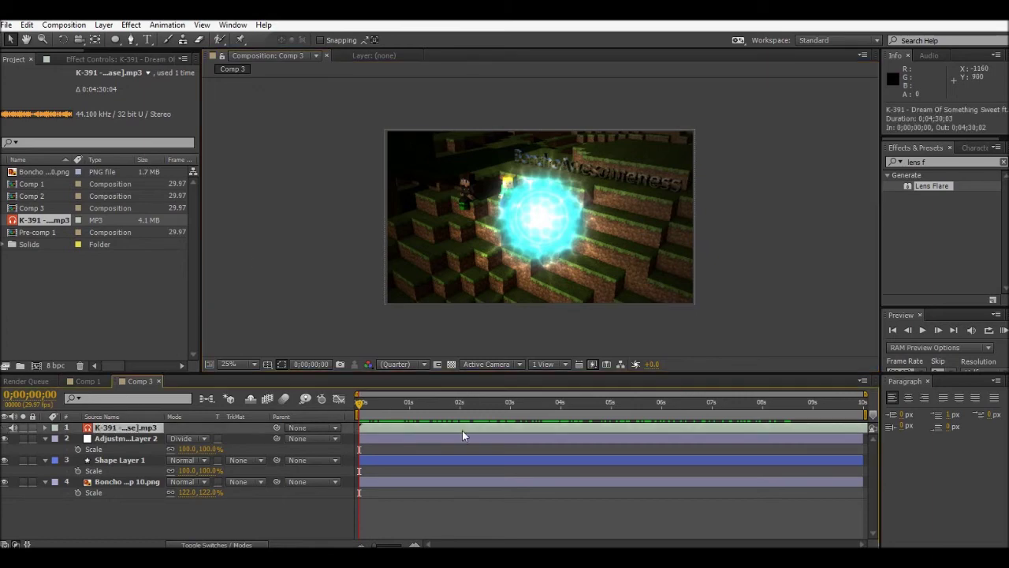
click(1002, 331)
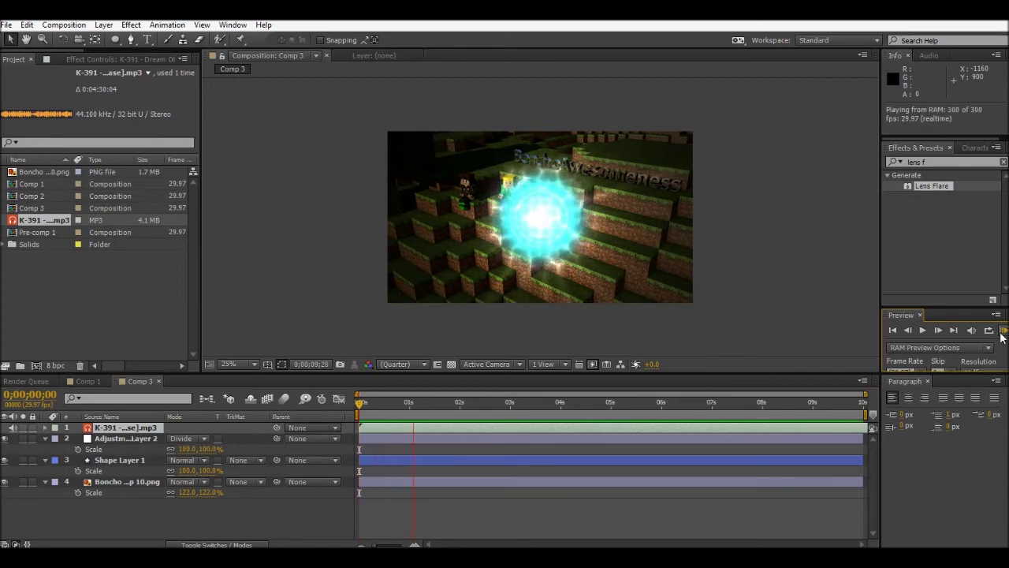
click(1004, 329)
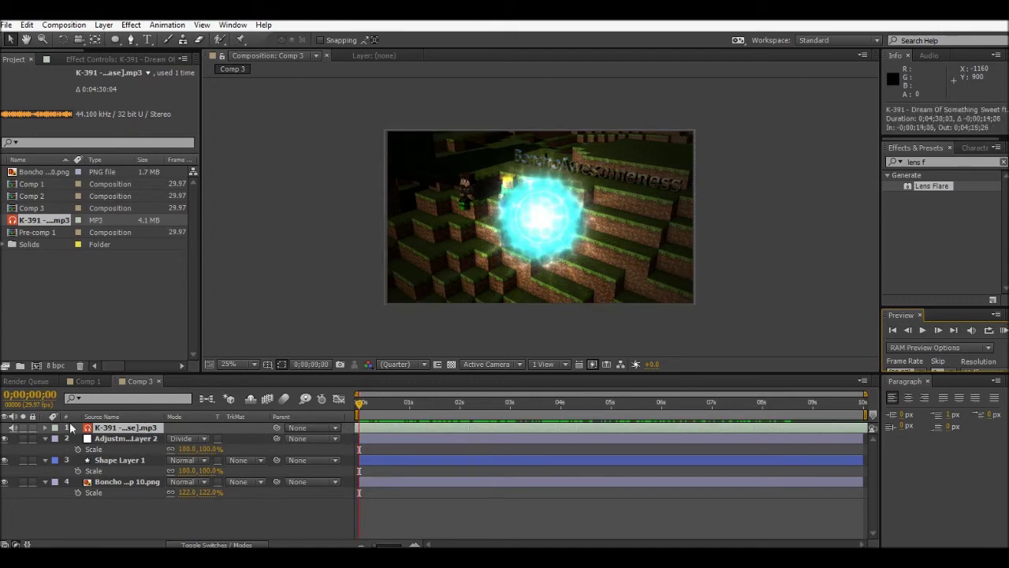
Slide the K-391 audio layer earlier until its In point is -0;00;59;05, checking each shift with a RAM preview.
click(797, 431)
drag(850, 434, 4, 426)
drag(848, 430, 163, 397)
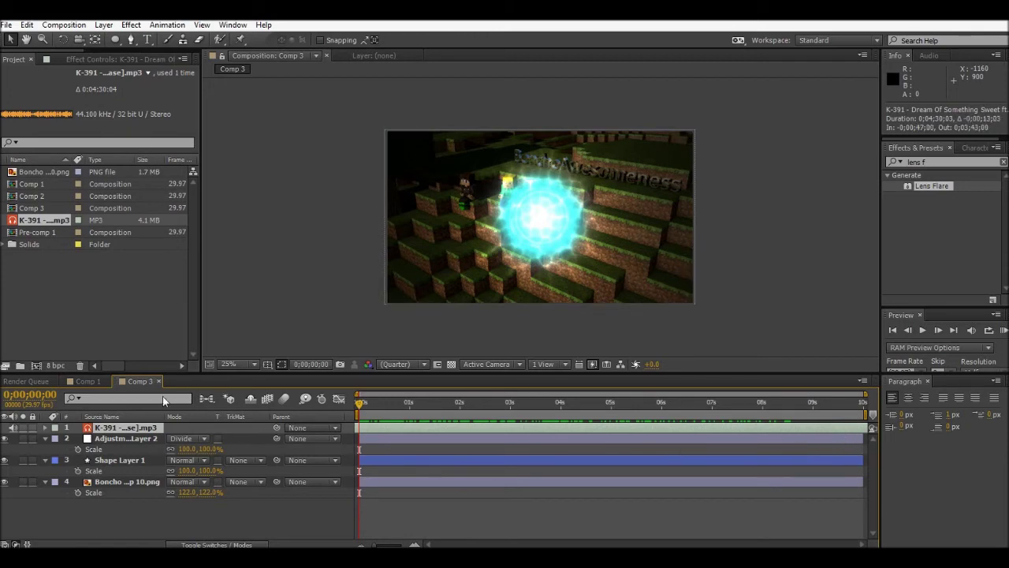
click(1001, 331)
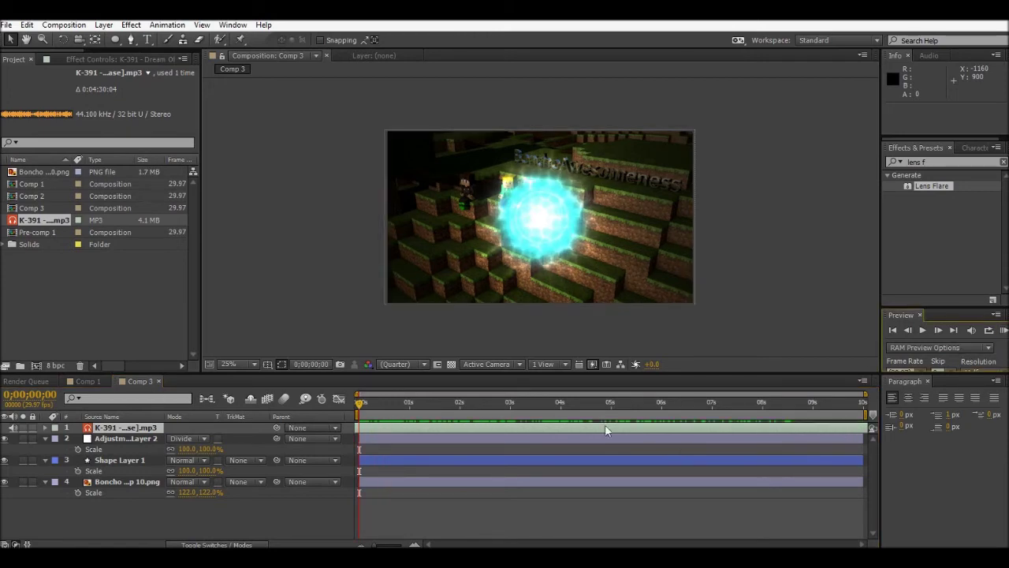
click(999, 331)
click(999, 331)
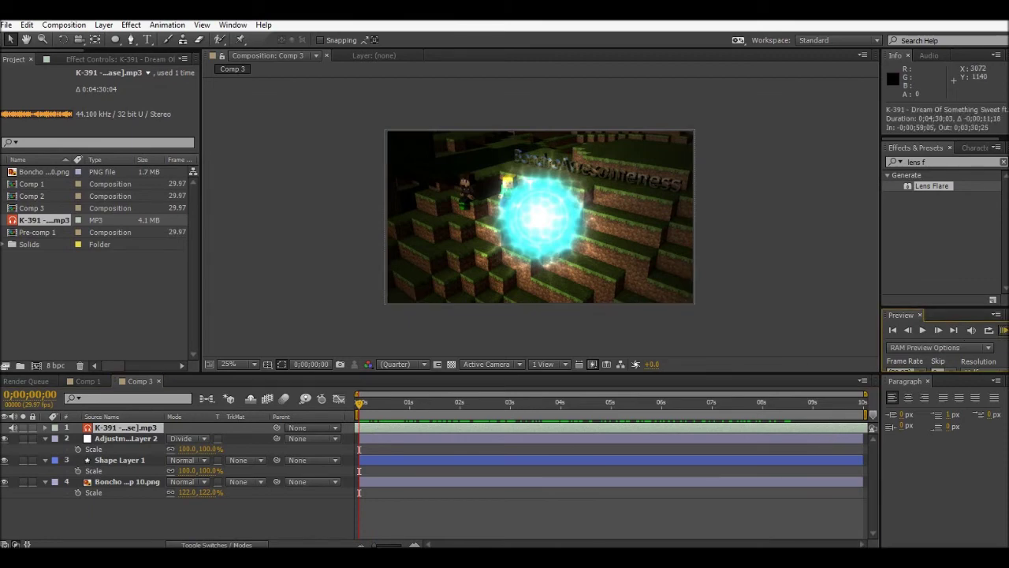
click(1004, 331)
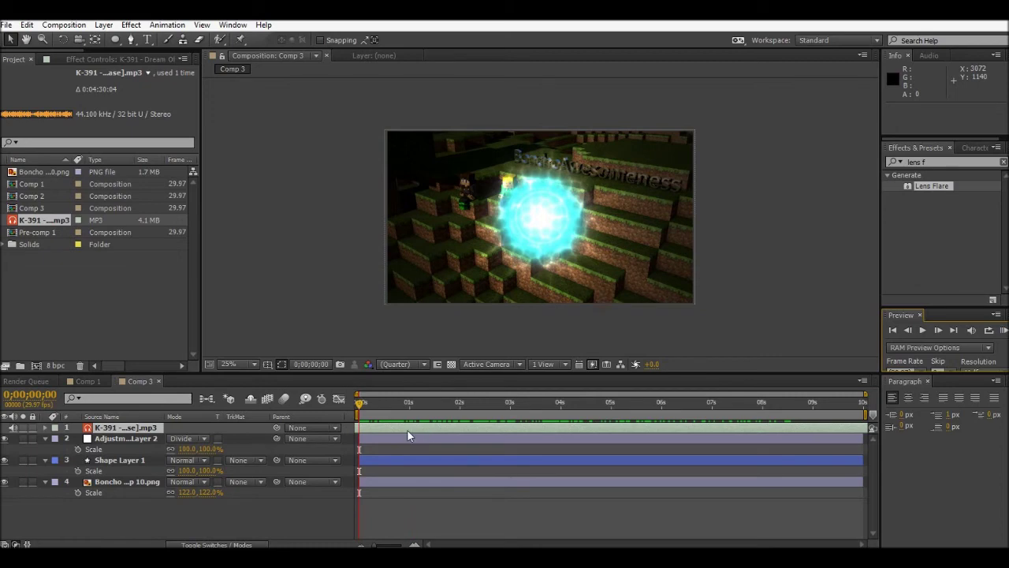
Slide the K-391 audio layer further back to an In point of -0;01;27;14, and RAM preview the music section.
drag(407, 430, 545, 434)
drag(809, 430, 811, 430)
click(1003, 332)
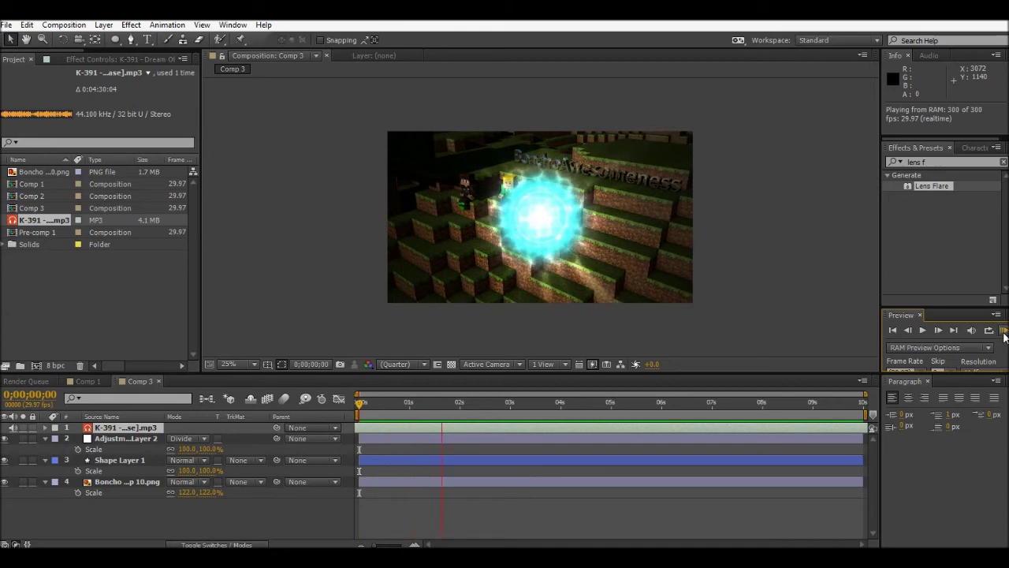
click(711, 426)
click(652, 420)
click(1003, 330)
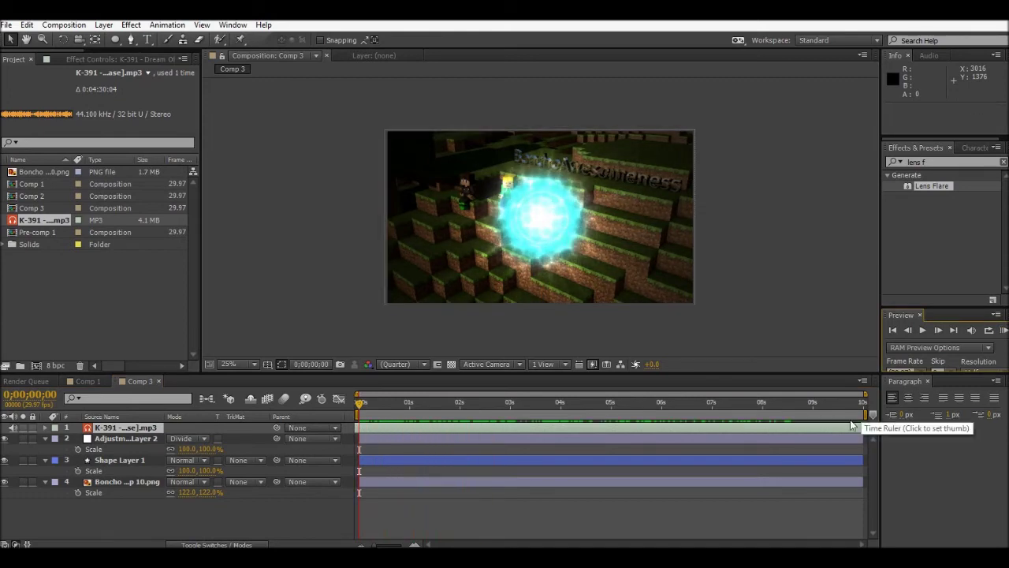
click(856, 433)
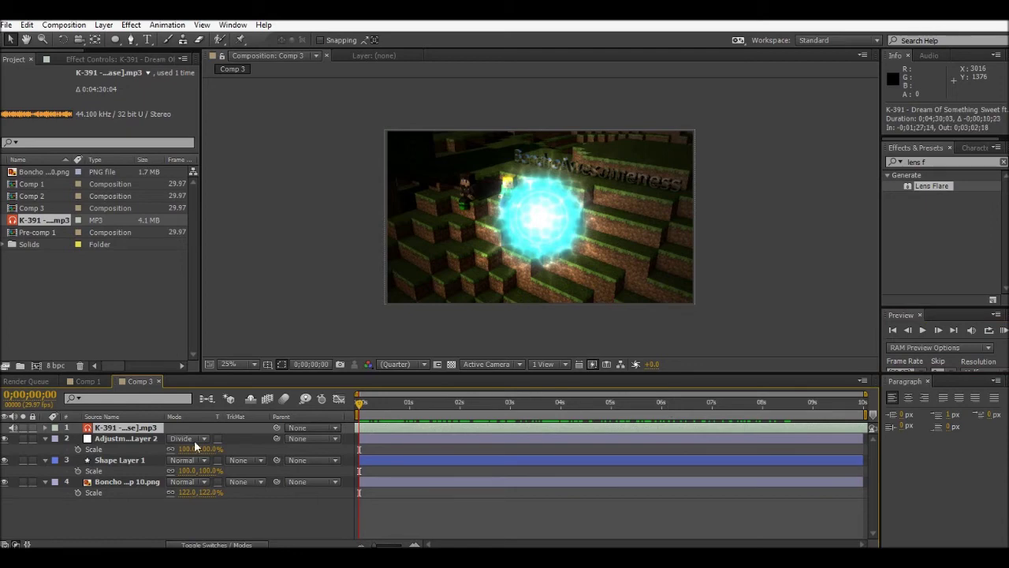
click(1003, 330)
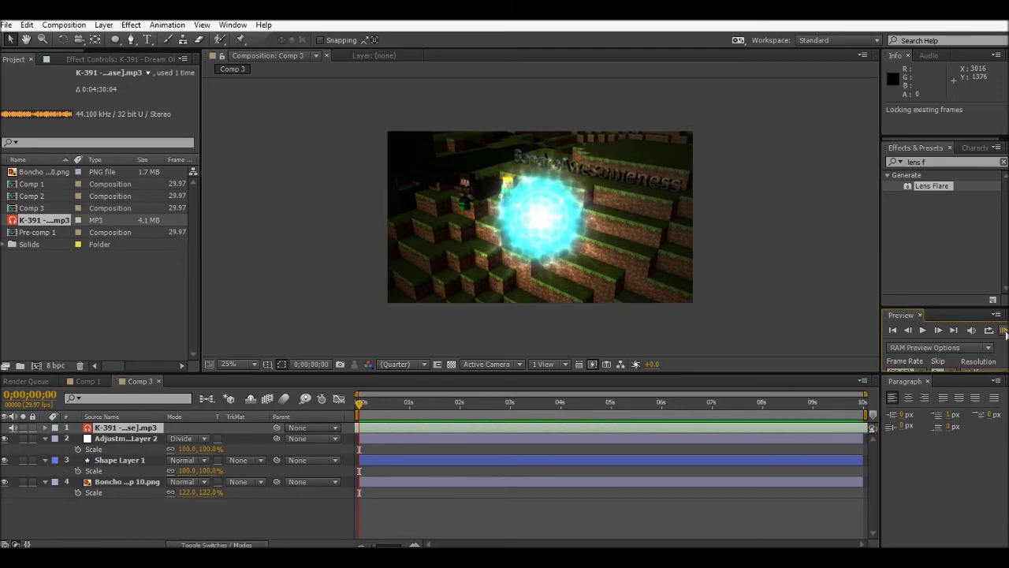
Reposition the K-391 audio layer in several shifts, ending with an In point of -0;01;04;07, and RAM preview each position.
drag(853, 430, 272, 403)
click(1002, 330)
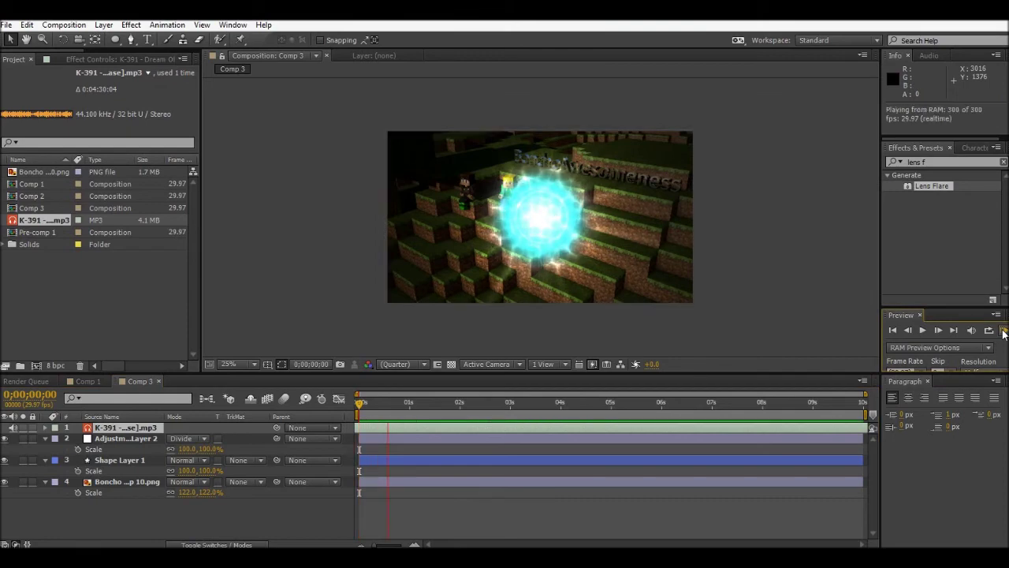
click(390, 430)
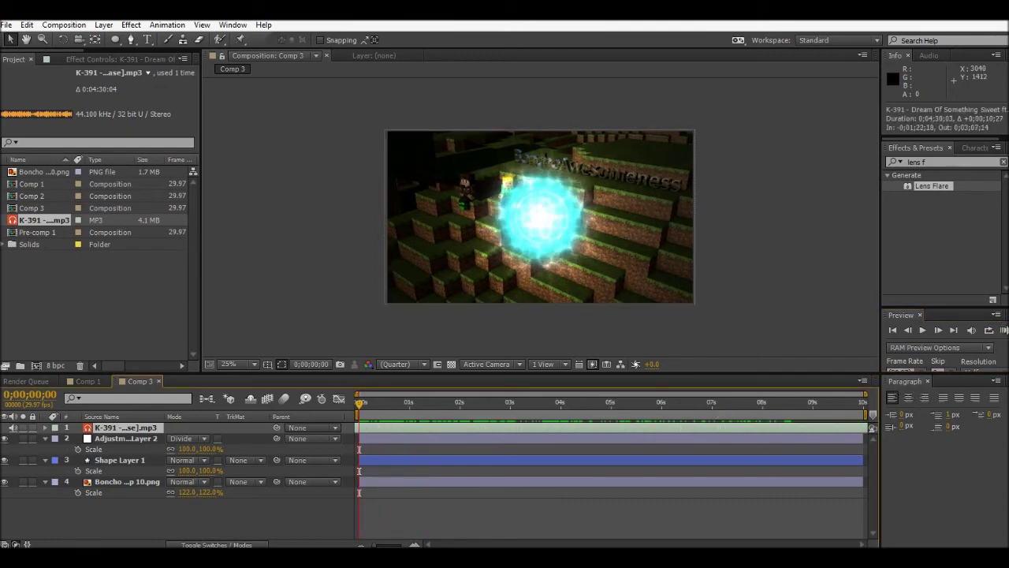
click(1002, 330)
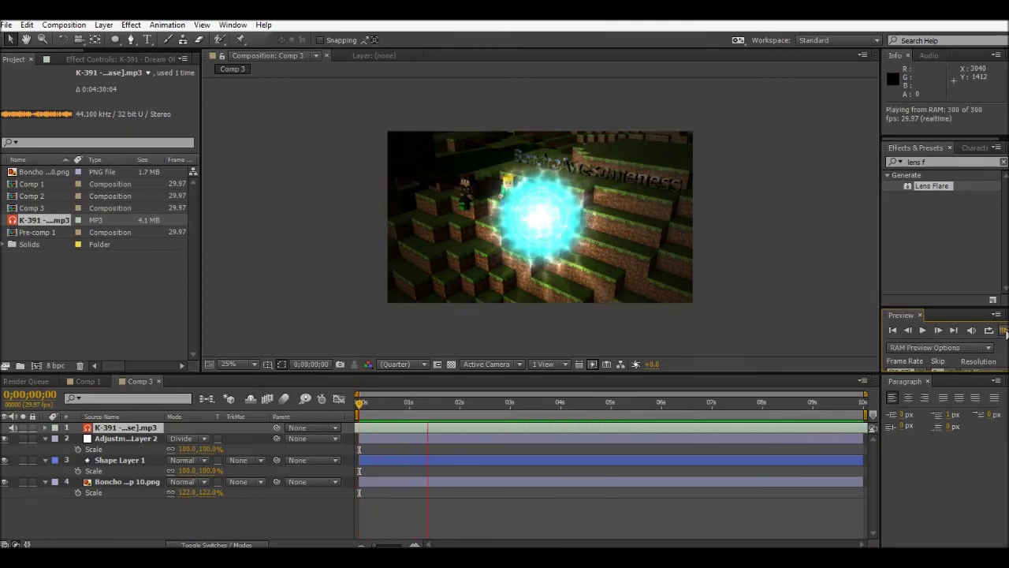
click(381, 427)
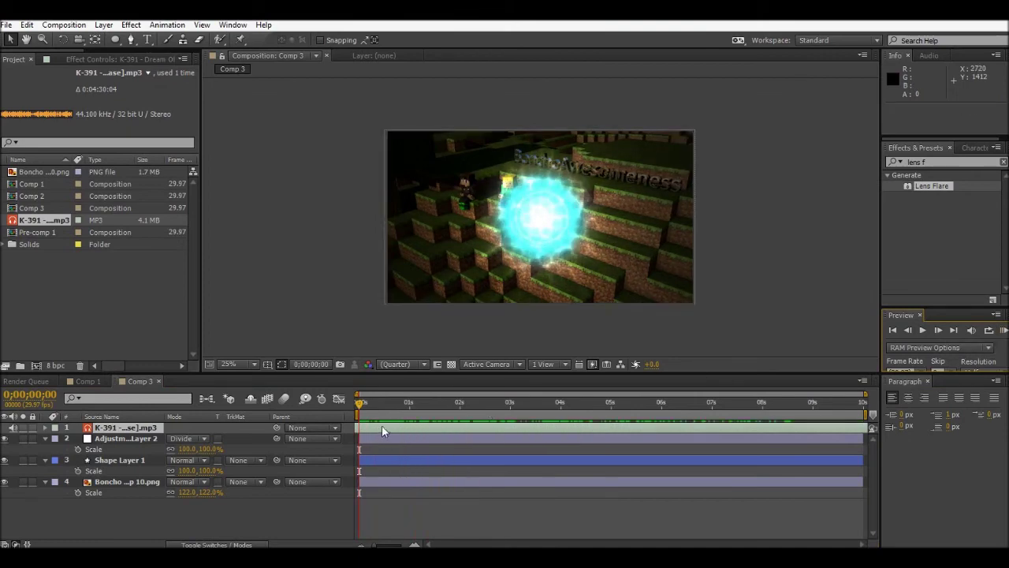
click(1003, 330)
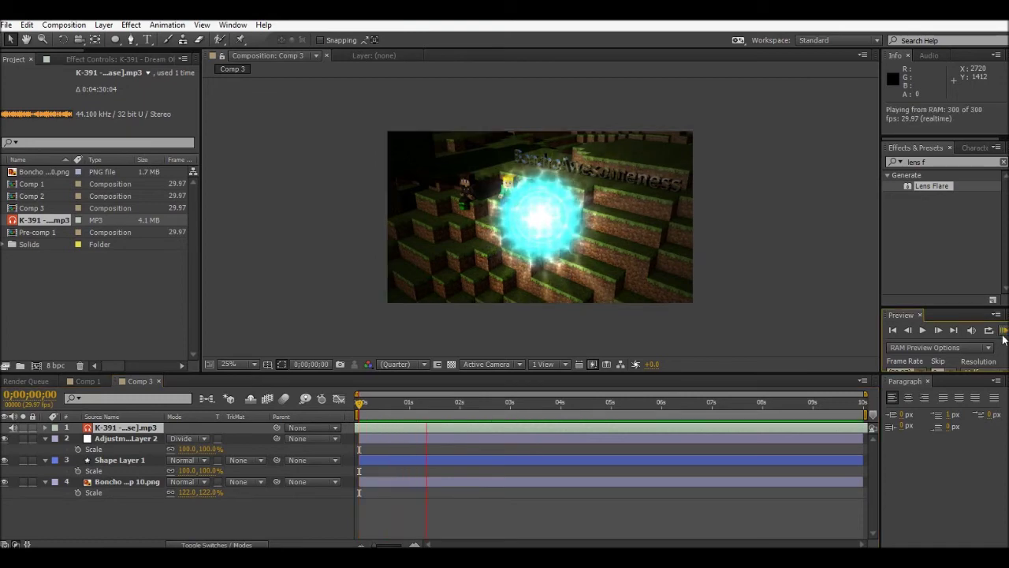
click(407, 421)
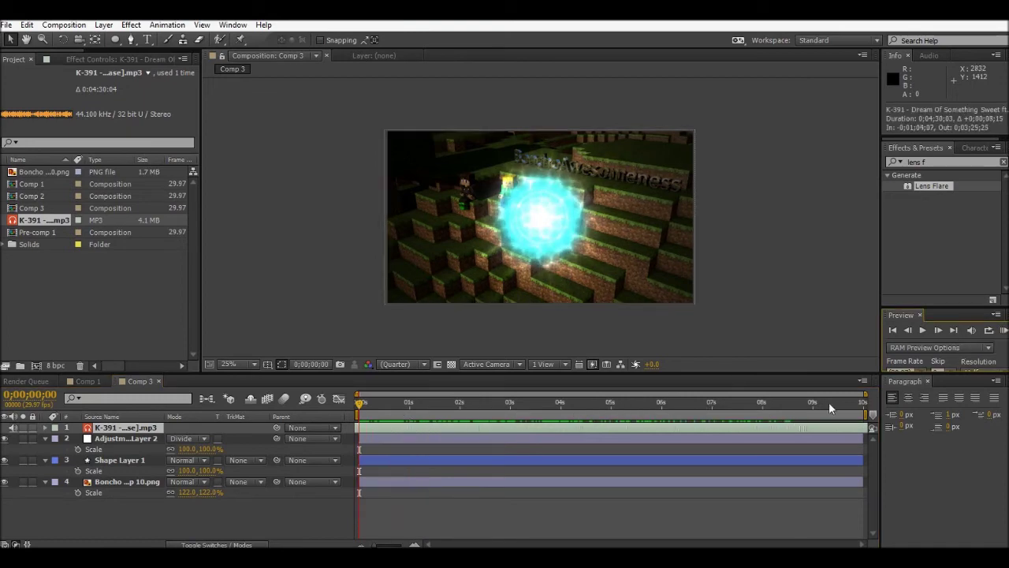
click(1003, 330)
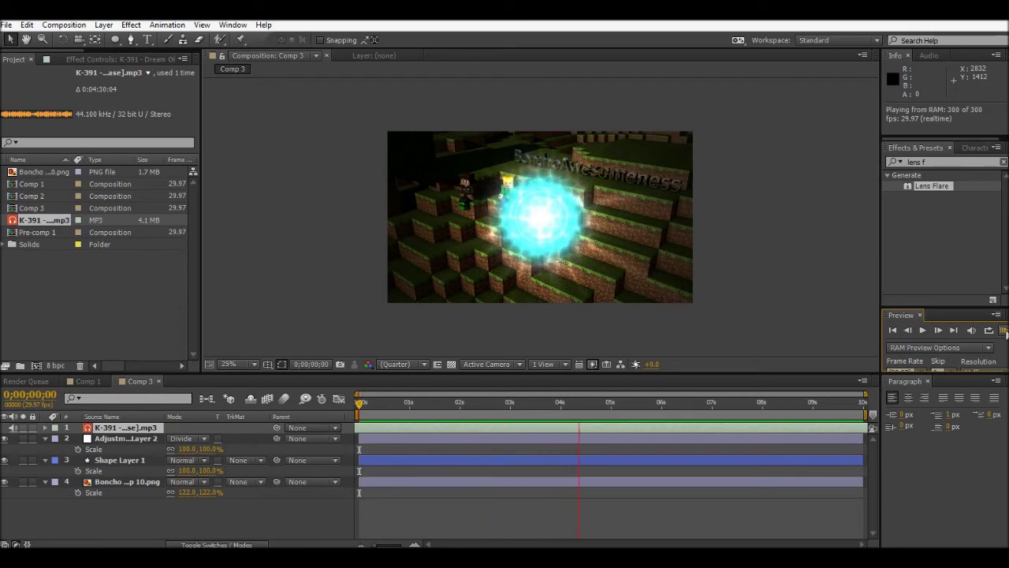
Fine-tune the K-391 audio layer's In point to -0;01;06;04, RAM preview the timing, and select the layer.
click(1003, 331)
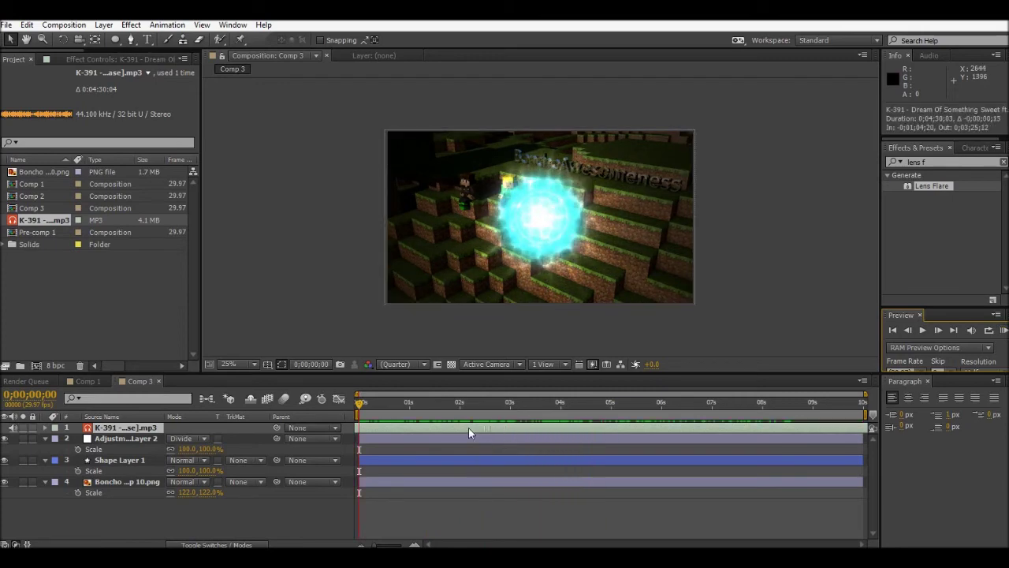
click(413, 424)
click(1003, 333)
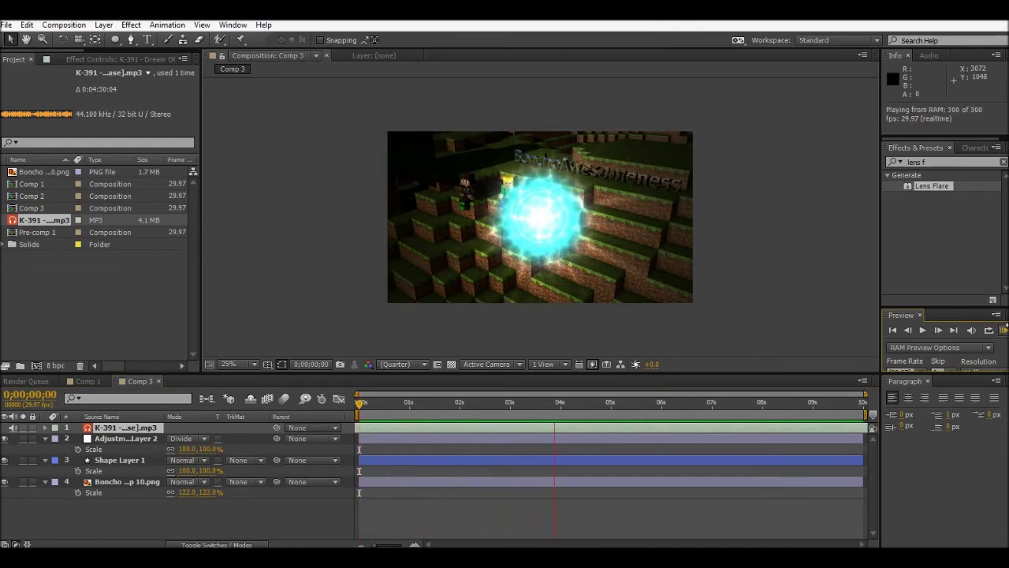
click(1002, 331)
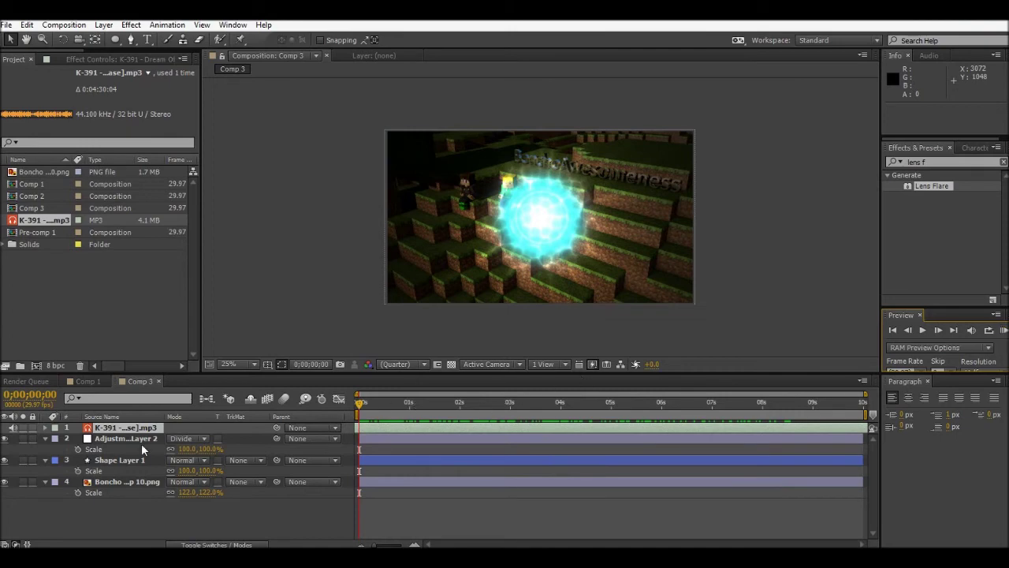
click(116, 428)
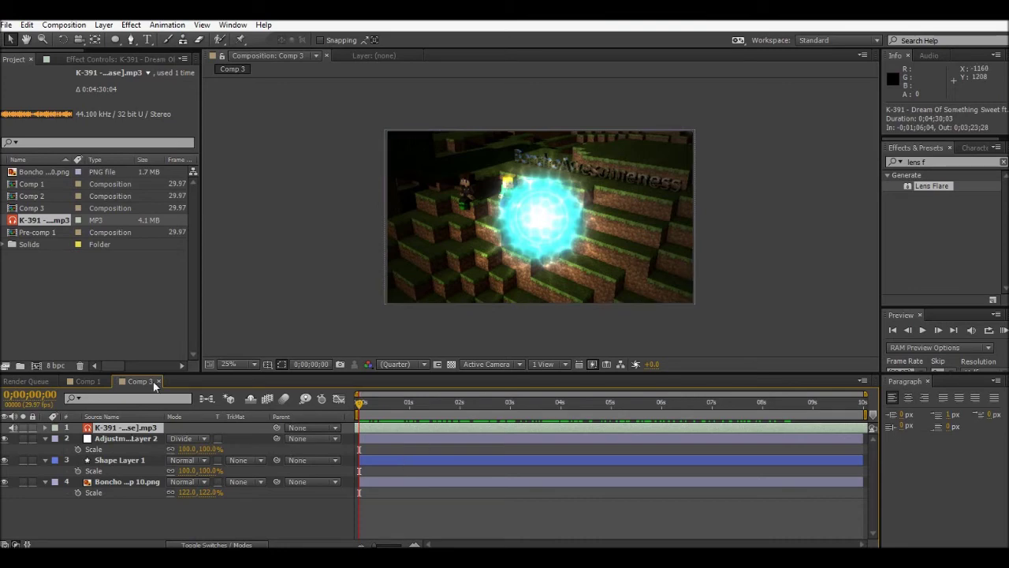
Try a different Scale value on Shape Layer 1.
click(120, 460)
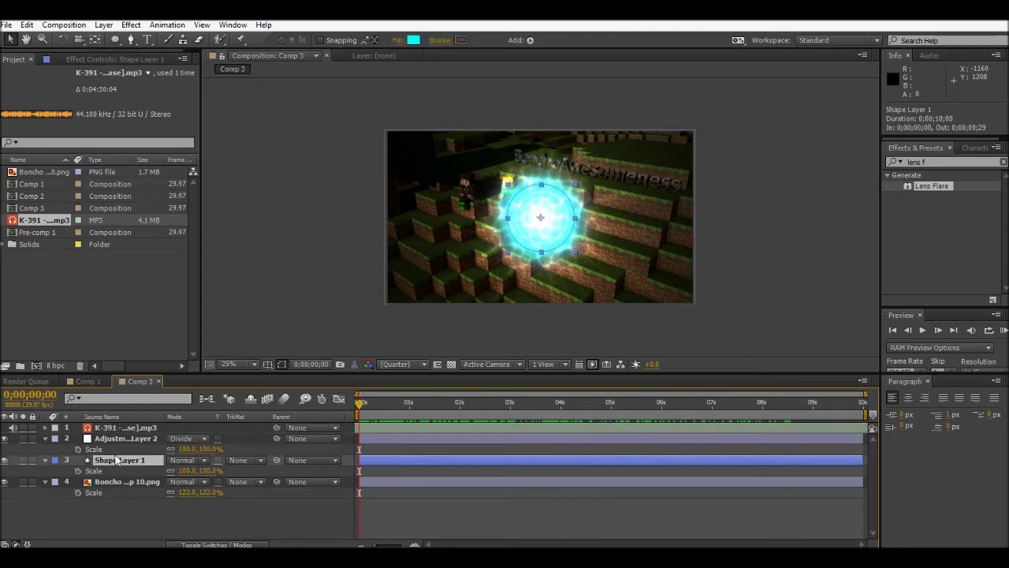
click(112, 440)
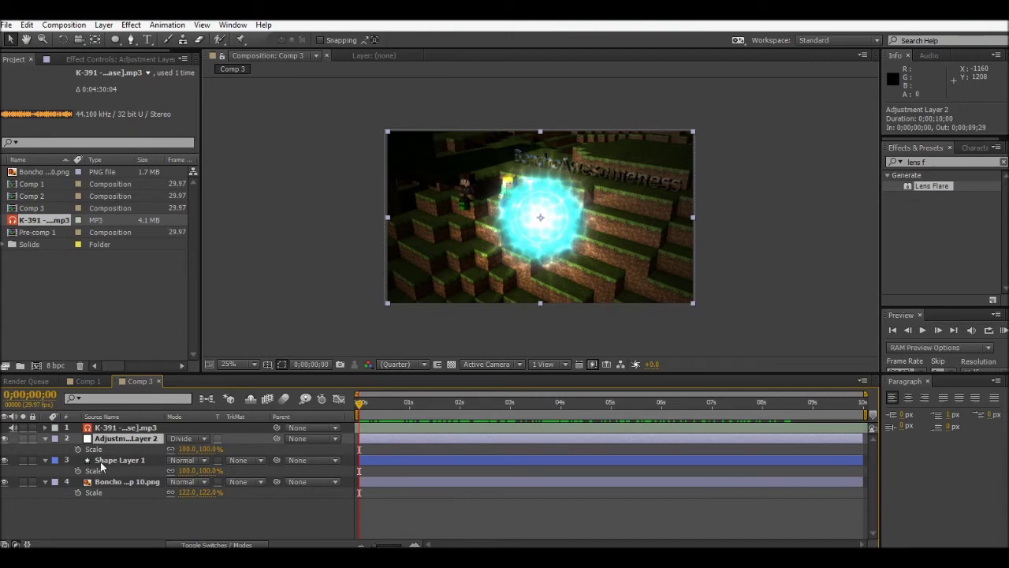
click(100, 461)
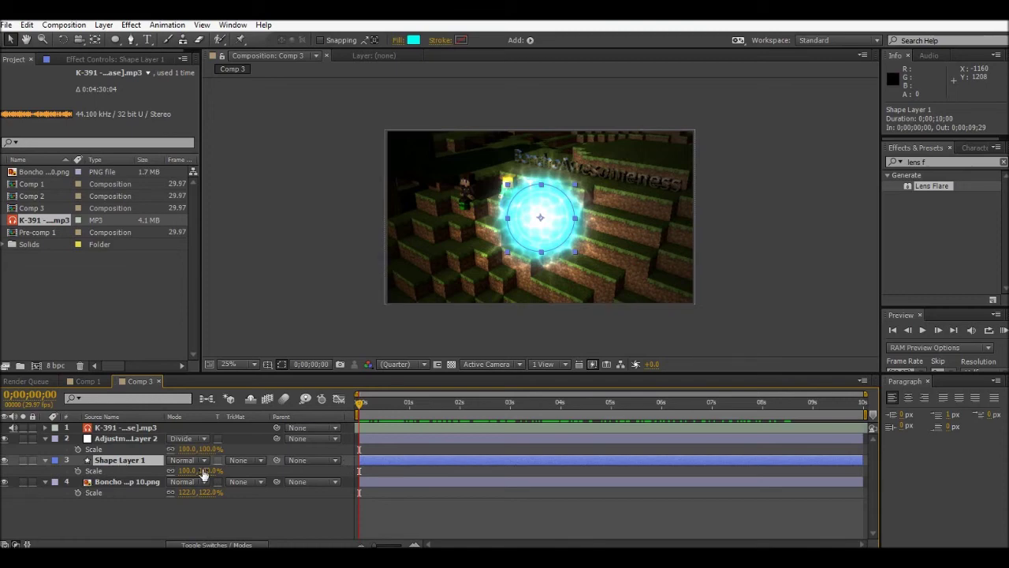
drag(210, 471, 187, 477)
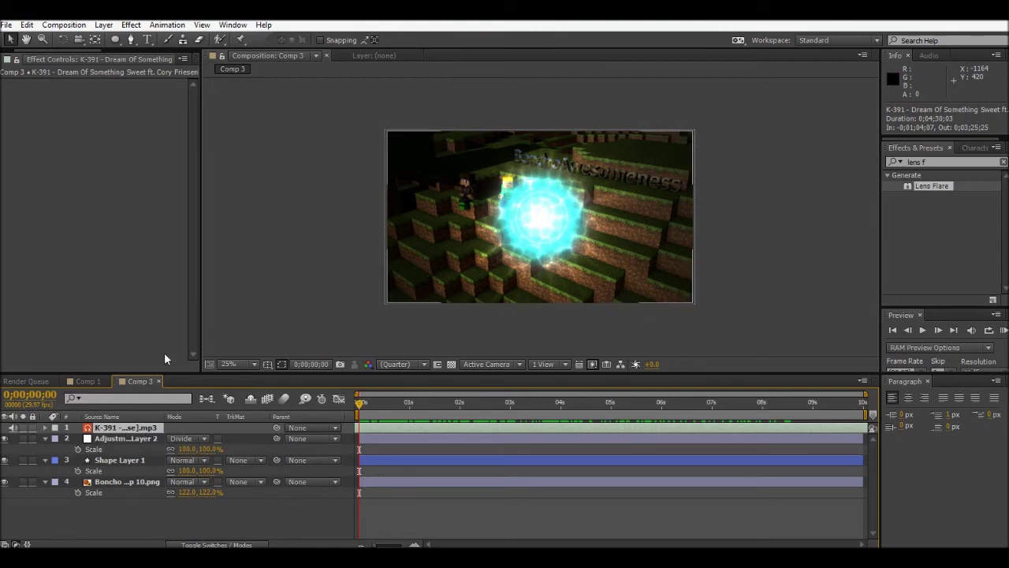
Convert the K-391 MP3 layer's audio to keyframes with the Keyframe Assistant.
click(171, 29)
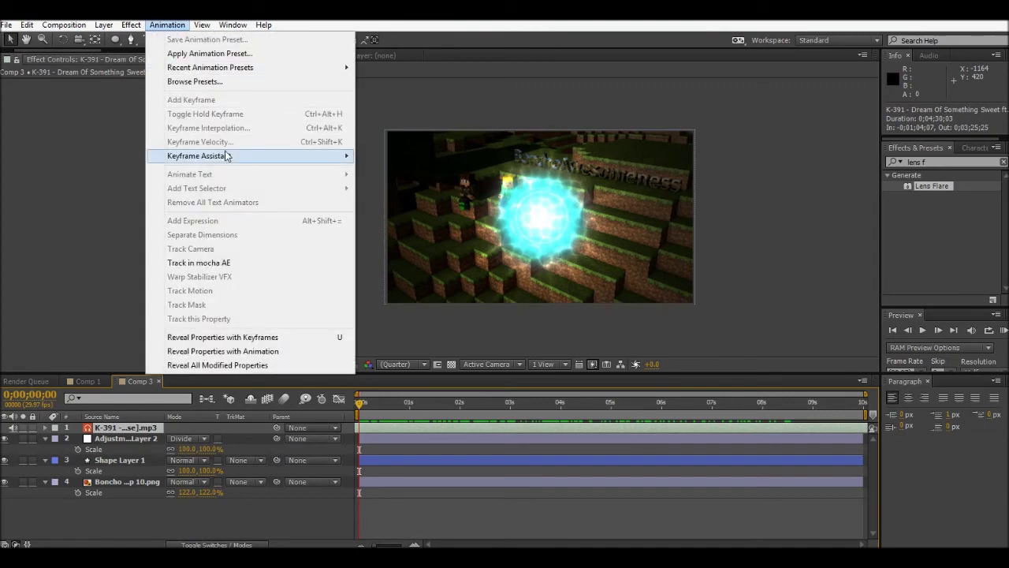
mouse_move(236, 157)
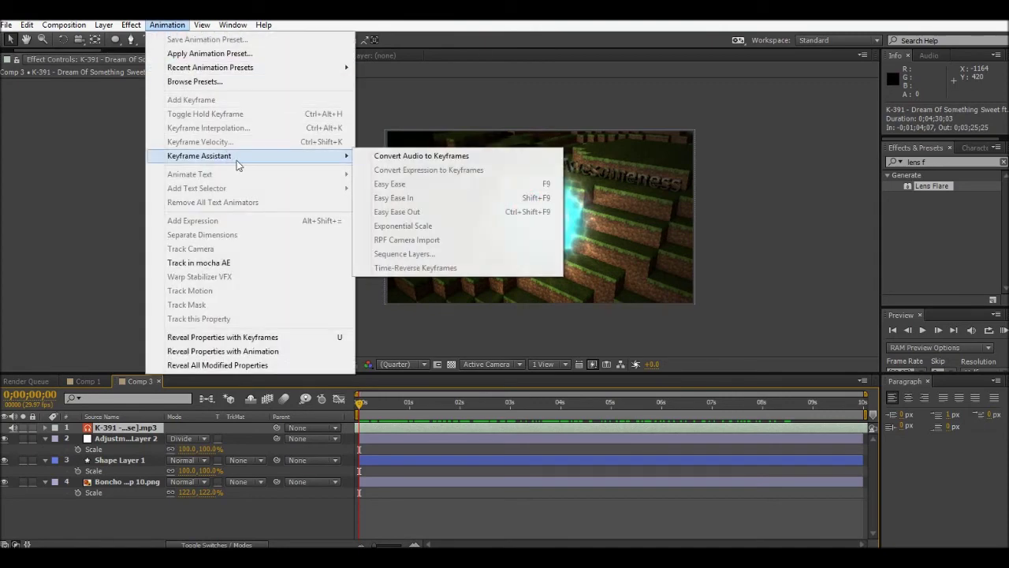
click(410, 156)
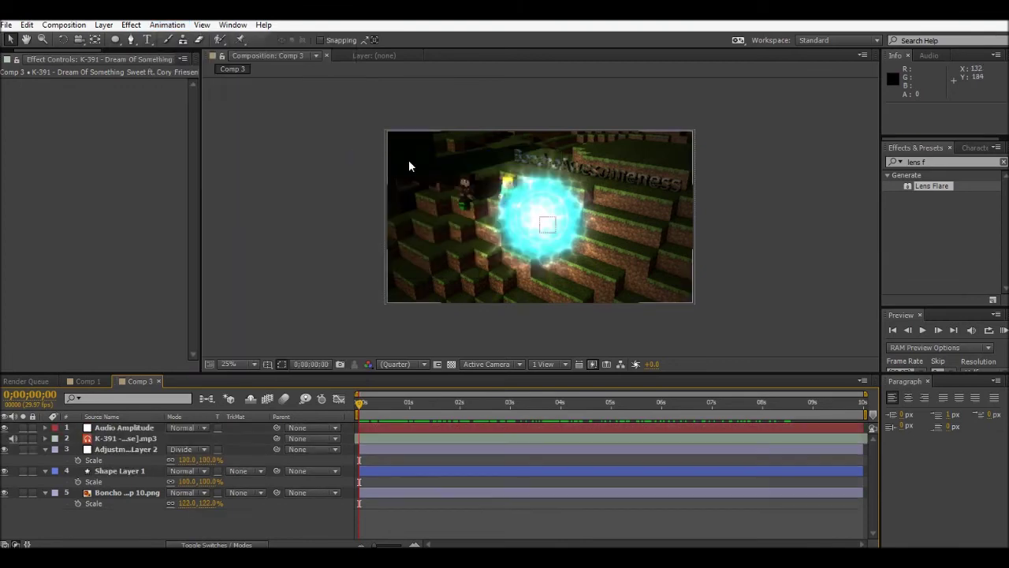
Expand the Audio Amplitude layer's effects to reveal the Both Channels slider keyframes.
click(134, 430)
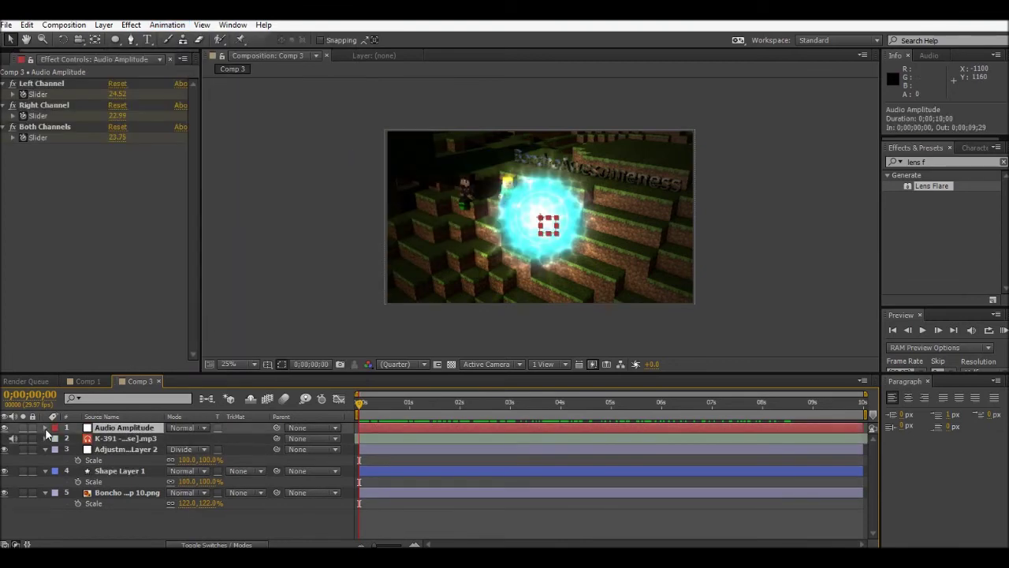
click(44, 428)
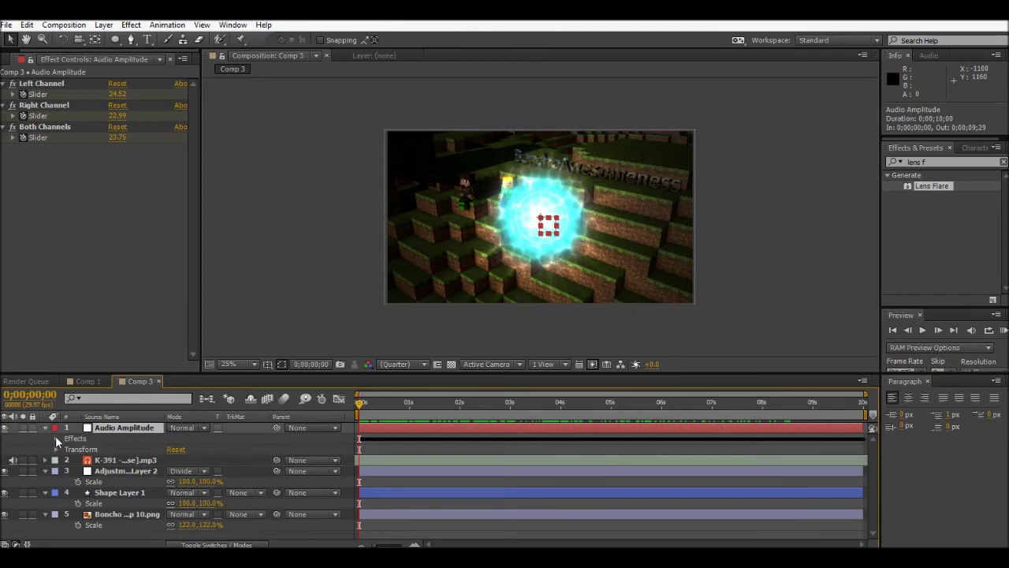
click(55, 438)
click(64, 472)
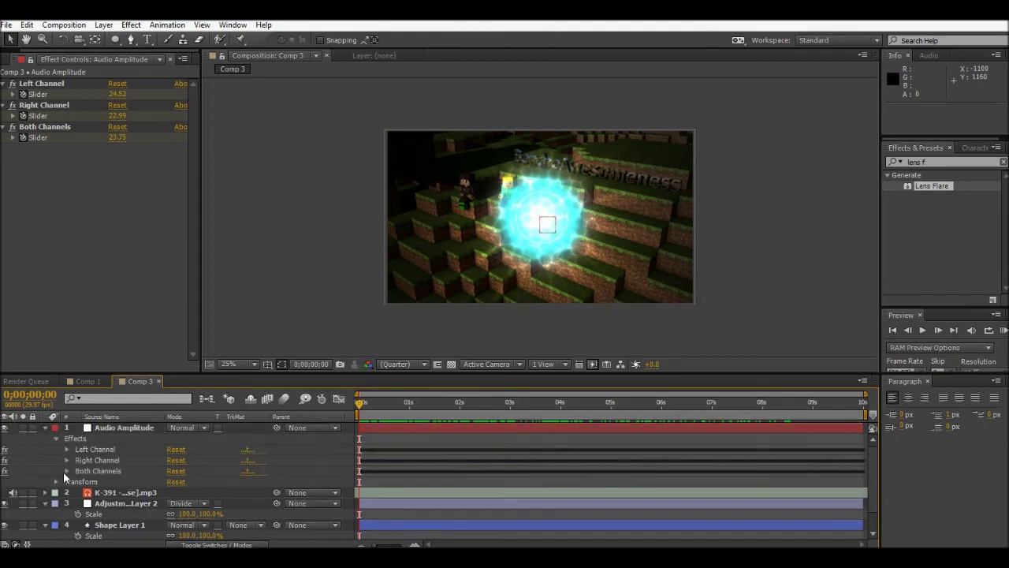
click(66, 471)
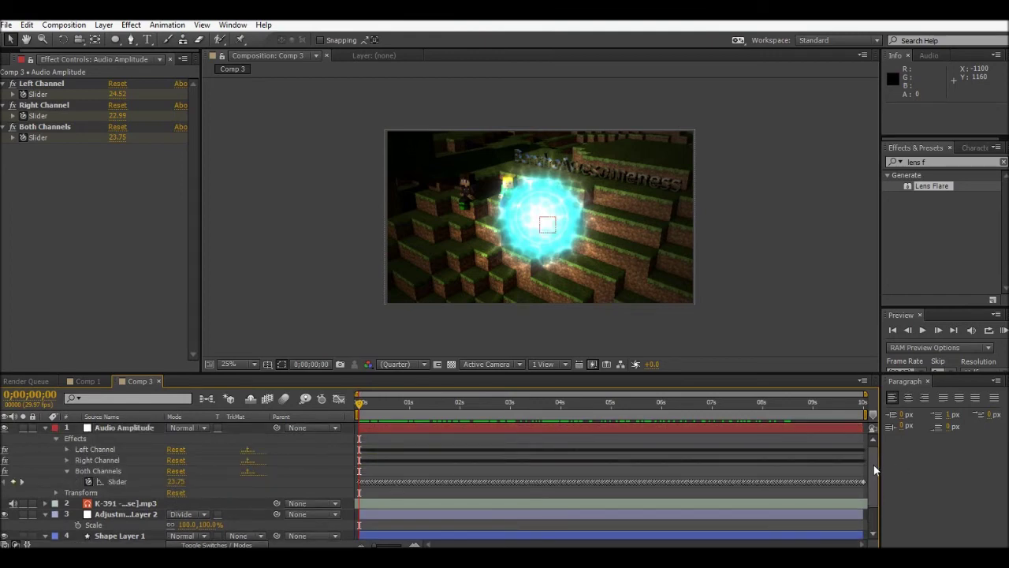
Pre-compose Shape Layer 1 and Adjustment Layer 2 together, moving all attributes into the new composition.
scroll(874, 471, down, 2)
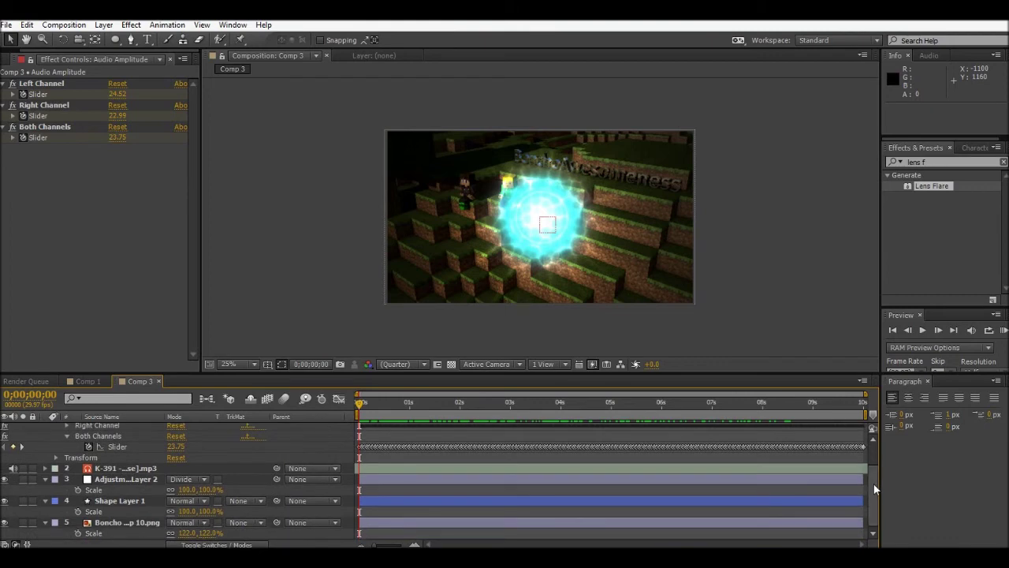
click(114, 502)
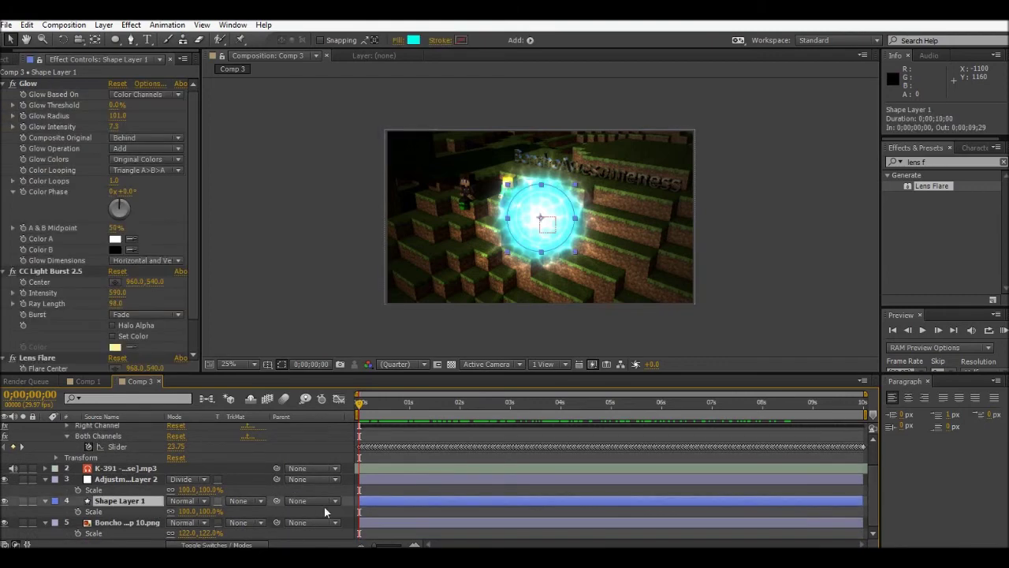
drag(331, 512, 46, 481)
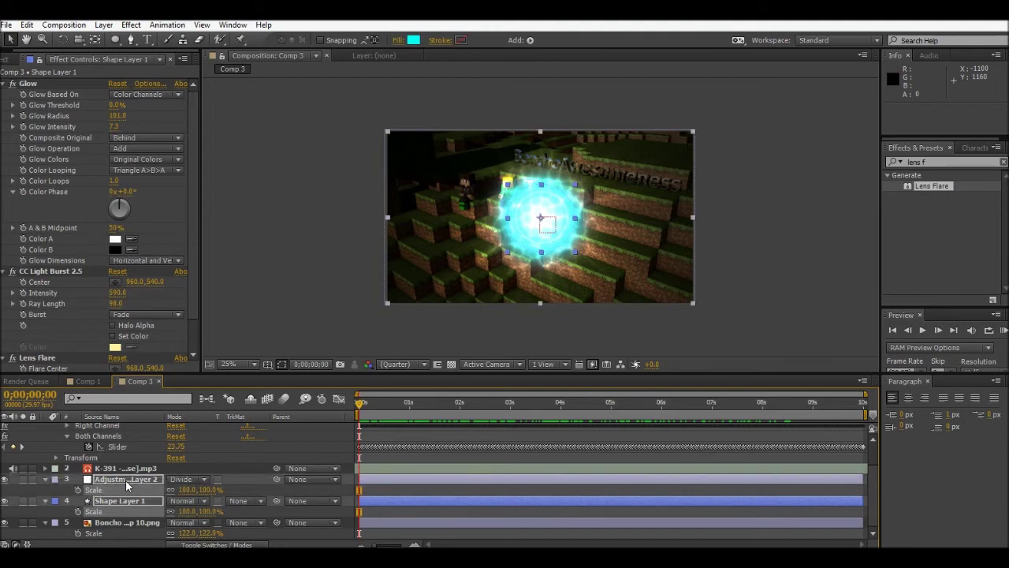
right_click(125, 479)
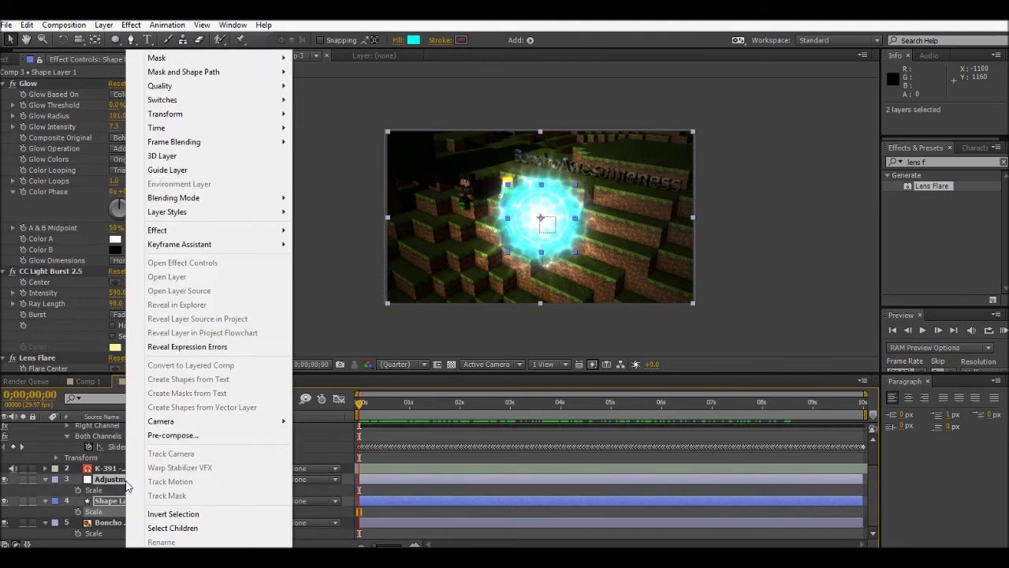
click(212, 436)
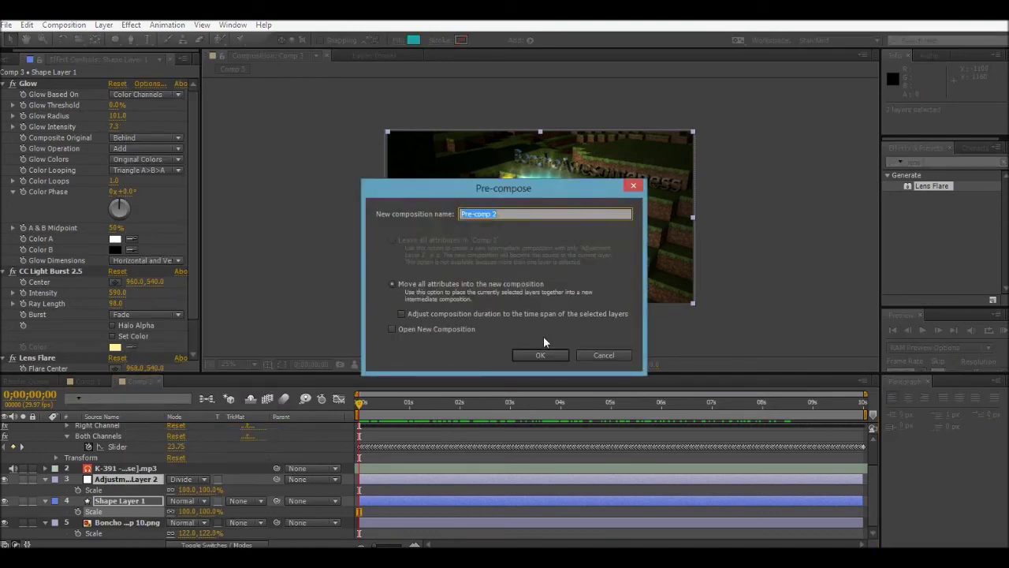
click(526, 356)
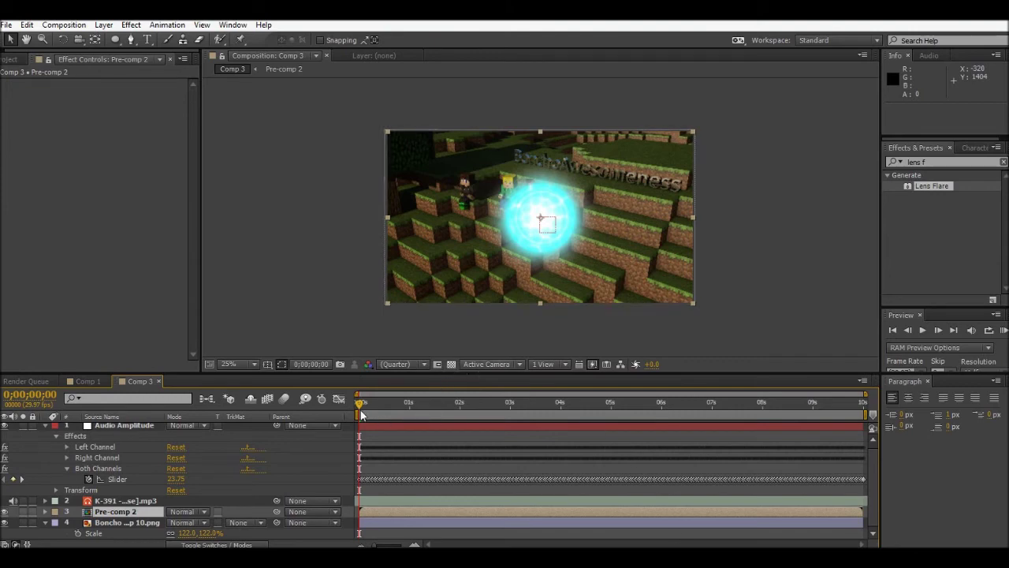
drag(370, 402, 334, 392)
Reveal and select the Scale property of the Pre-comp 2 layer.
click(103, 513)
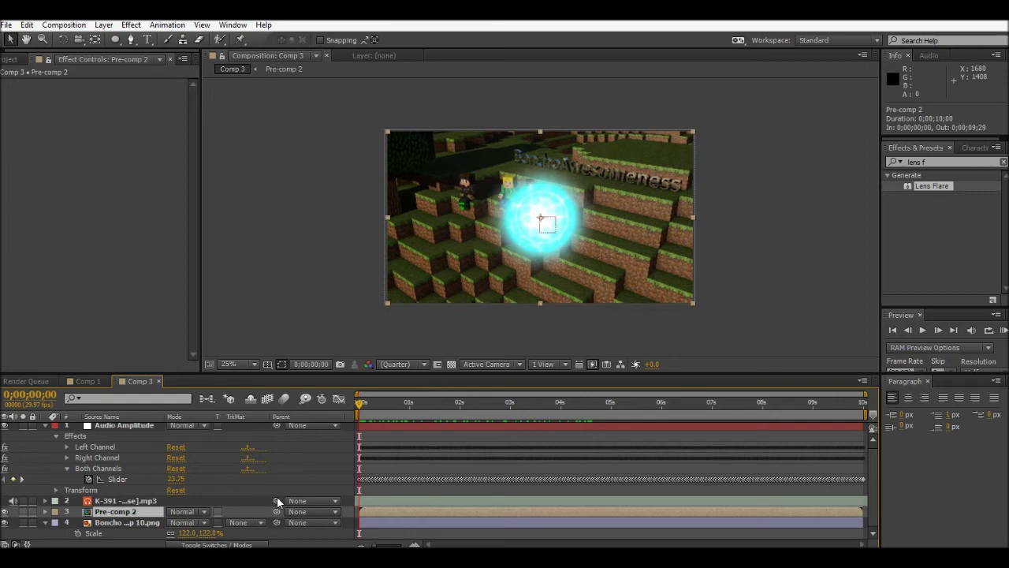
key(s)
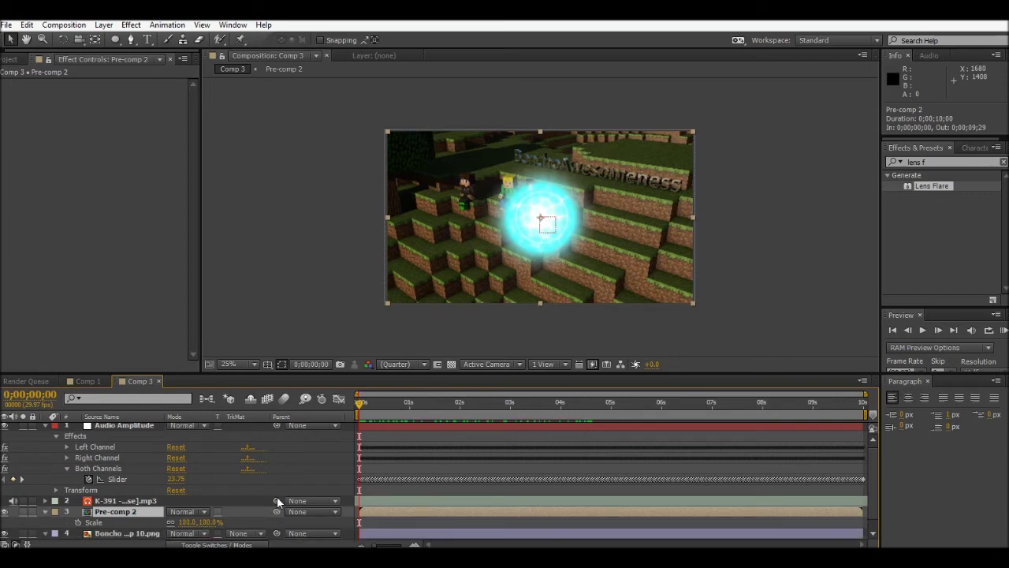
click(107, 524)
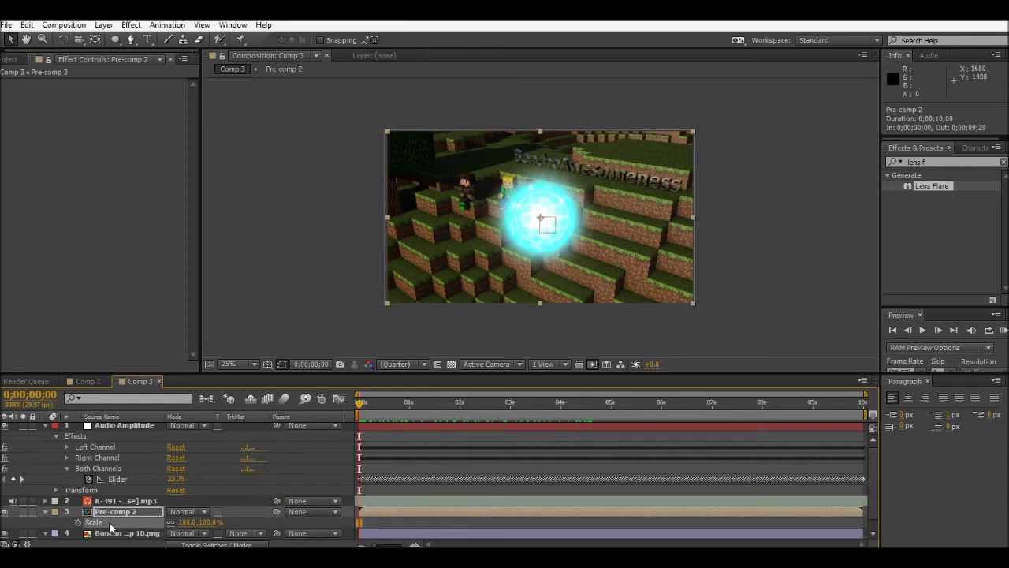
Try scaling Pre-comp 2 down to 39% and undo the change.
drag(205, 523, 143, 521)
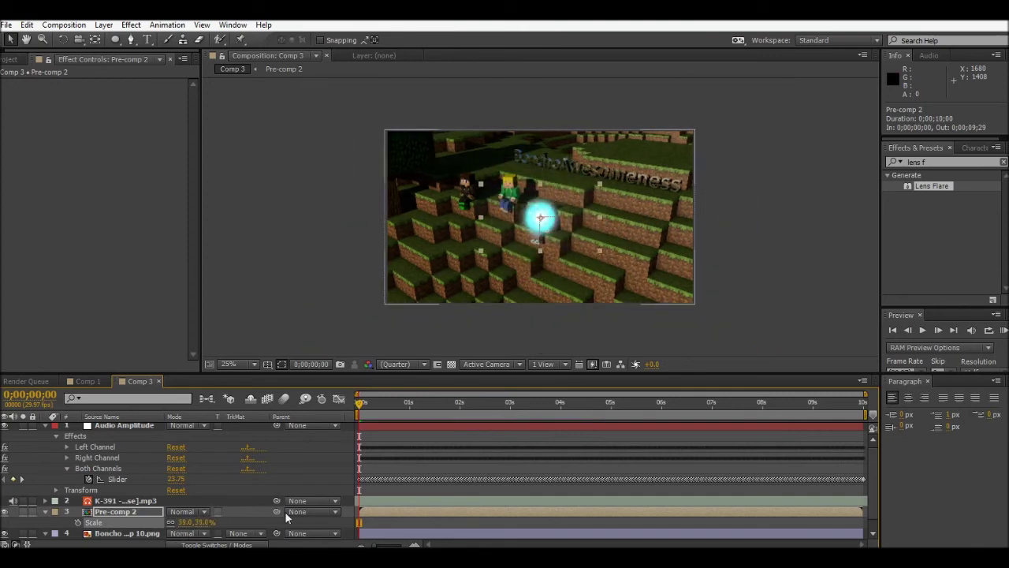
key(ctrl+z)
Add an expression to Pre-comp 2's Scale that links it to the Both Channels slider of Audio Amplitude.
click(115, 524)
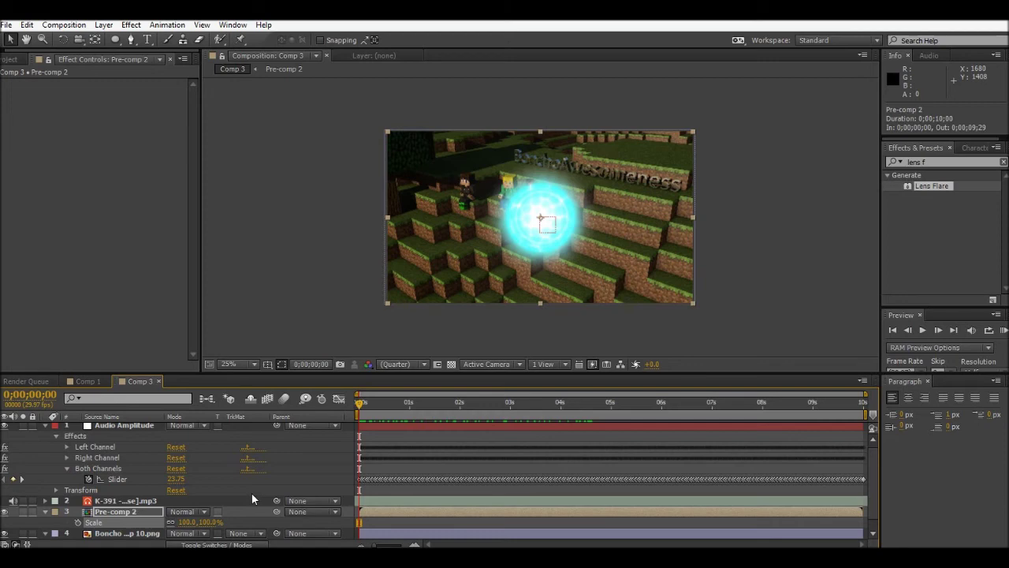
key(alt+shift+equal)
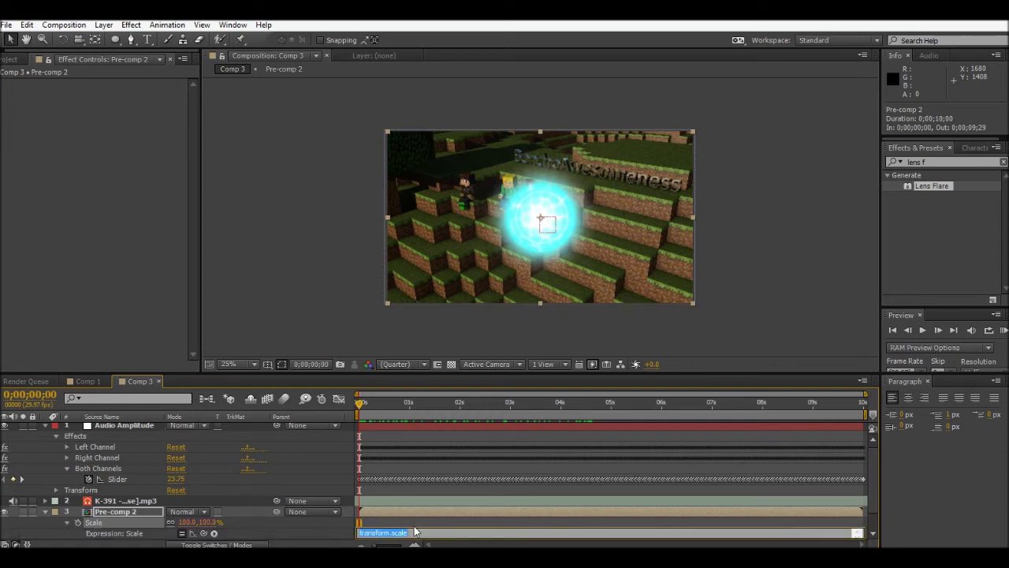
click(361, 407)
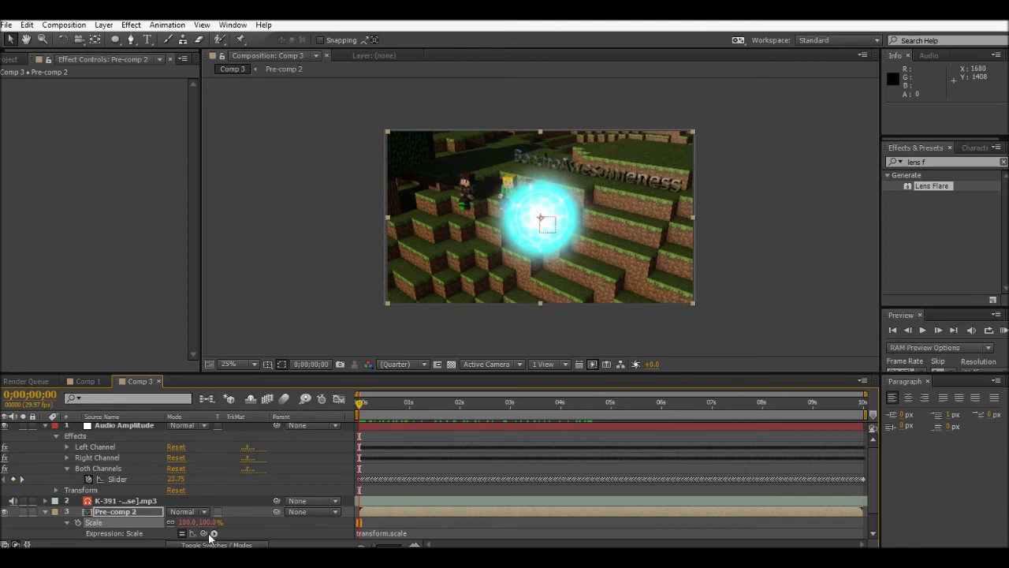
drag(203, 533, 126, 474)
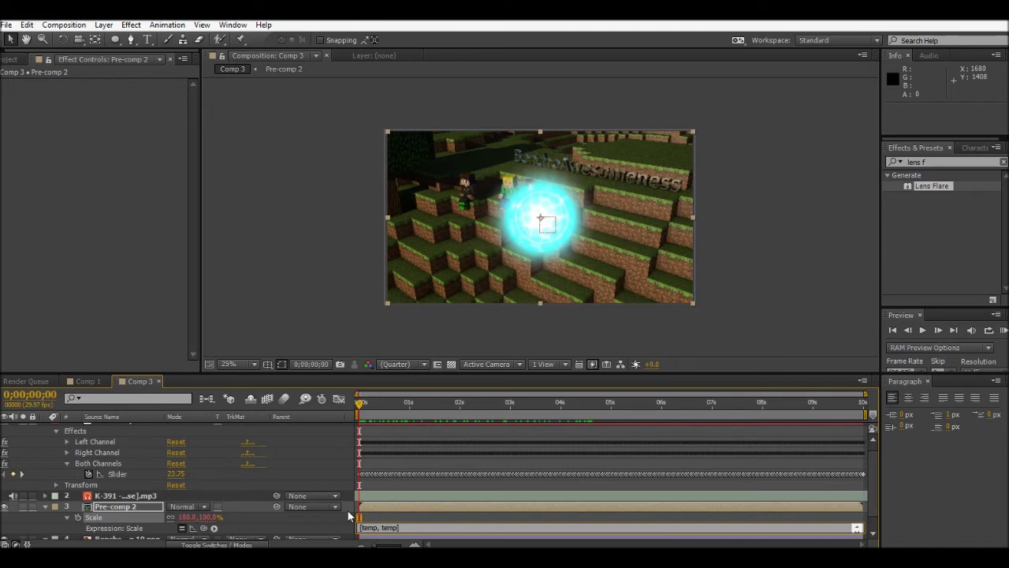
click(117, 284)
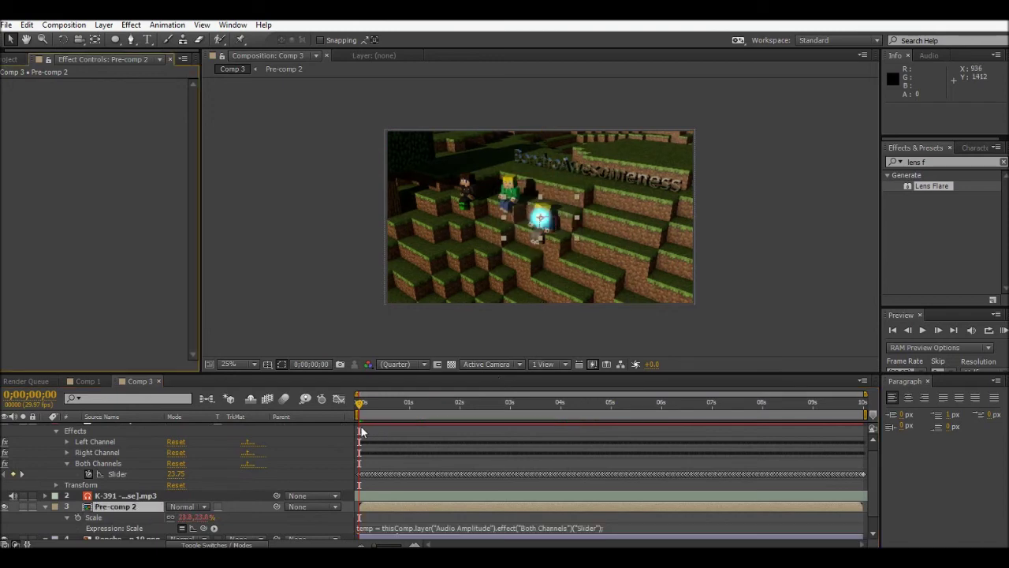
mouse_move(360, 406)
mouse_down()
mouse_move(408, 412)
mouse_move(361, 411)
mouse_up()
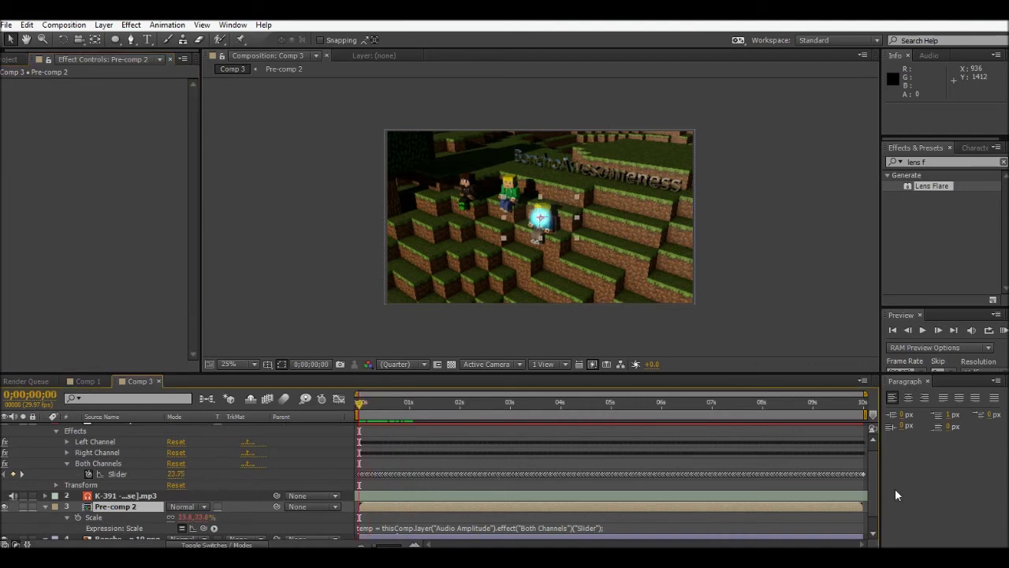
Select all Both Channels slider keyframes, raise them together to 104.75 at the first frame, and RAM preview the animation.
drag(865, 480, 333, 465)
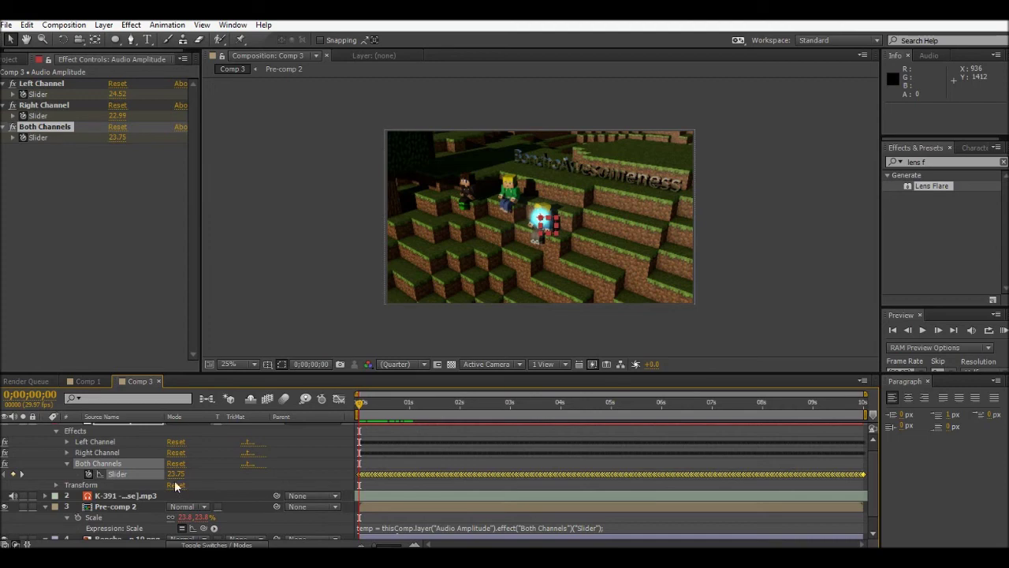
drag(173, 474, 232, 482)
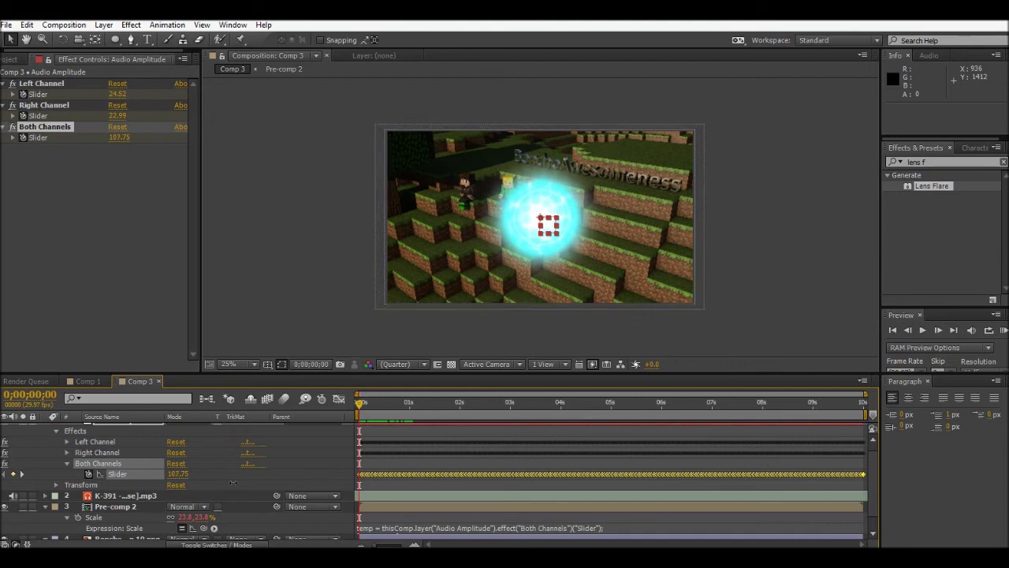
drag(233, 482, 232, 483)
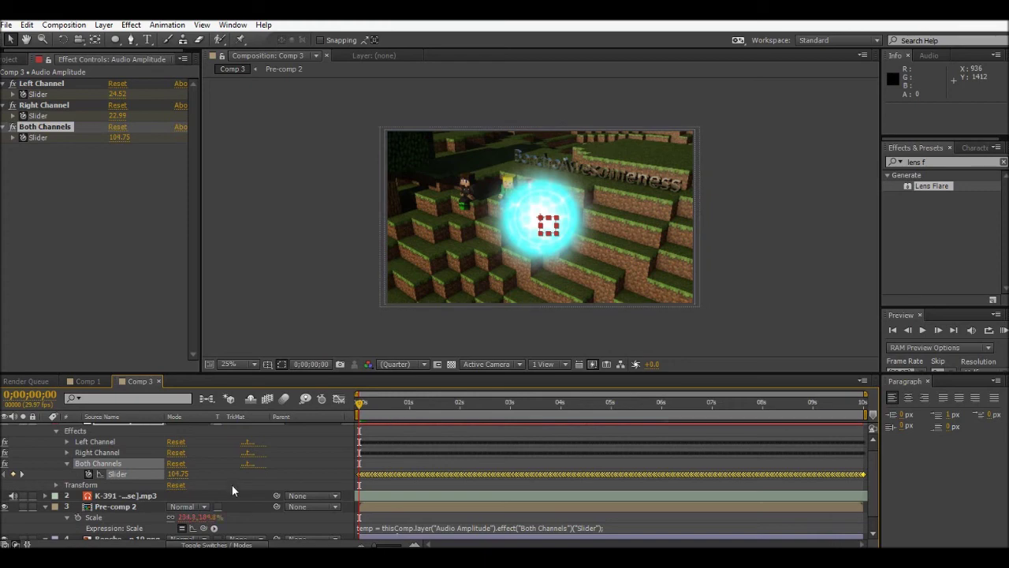
click(1002, 330)
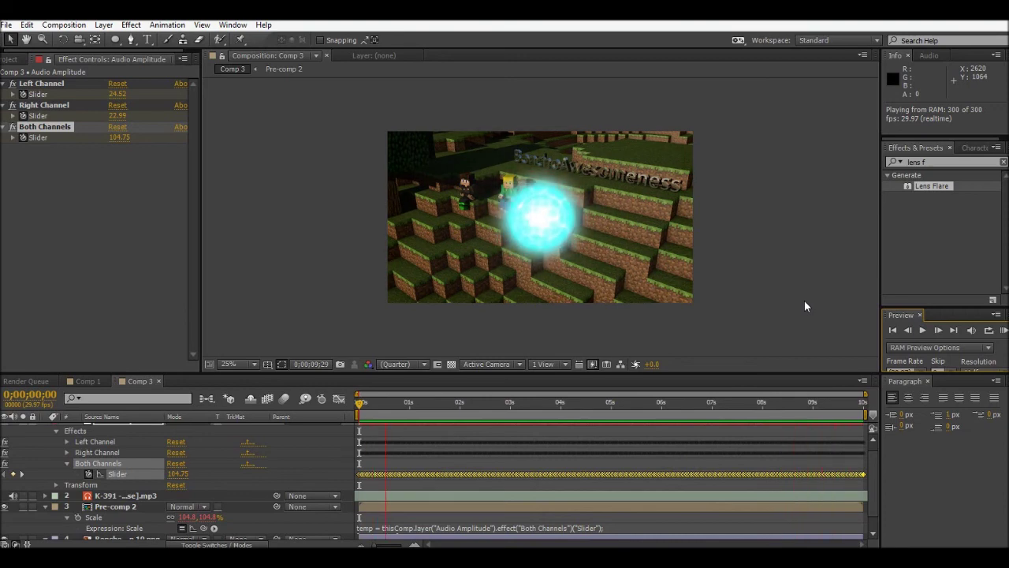
click(1003, 333)
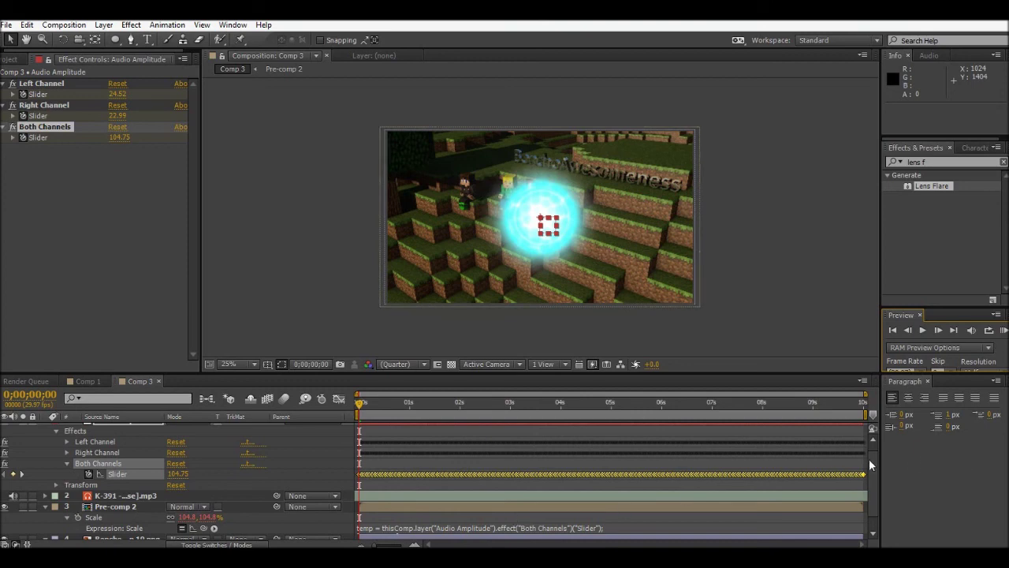
Raise all selected Both Channels slider keyframes further, past 125 at the first frame, and move the current time to 0;00;03;14.
drag(871, 464, 872, 441)
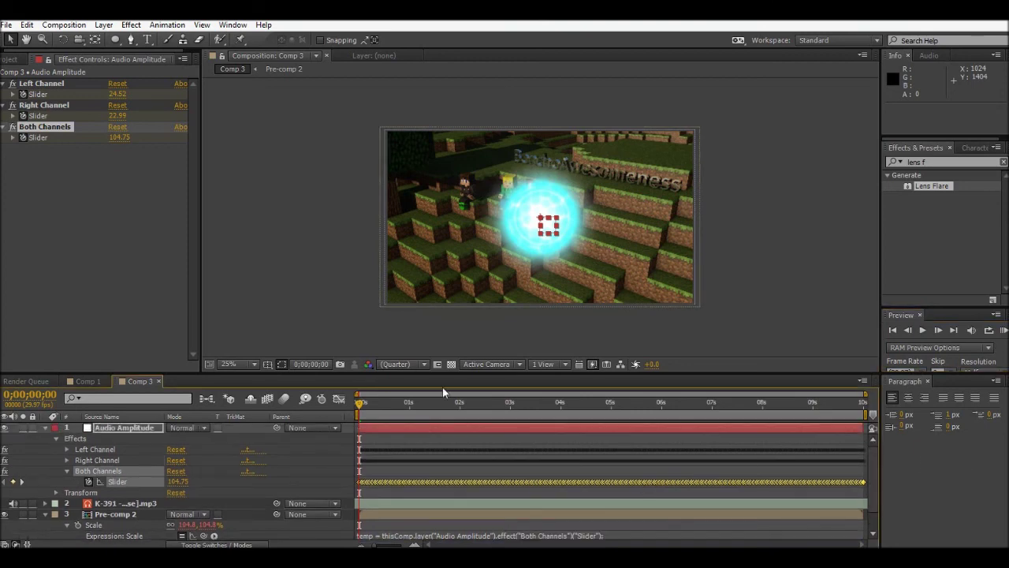
mouse_move(360, 403)
mouse_down()
mouse_move(380, 401)
mouse_move(351, 409)
mouse_up()
mouse_move(874, 462)
mouse_down()
mouse_move(877, 474)
mouse_move(875, 464)
mouse_up()
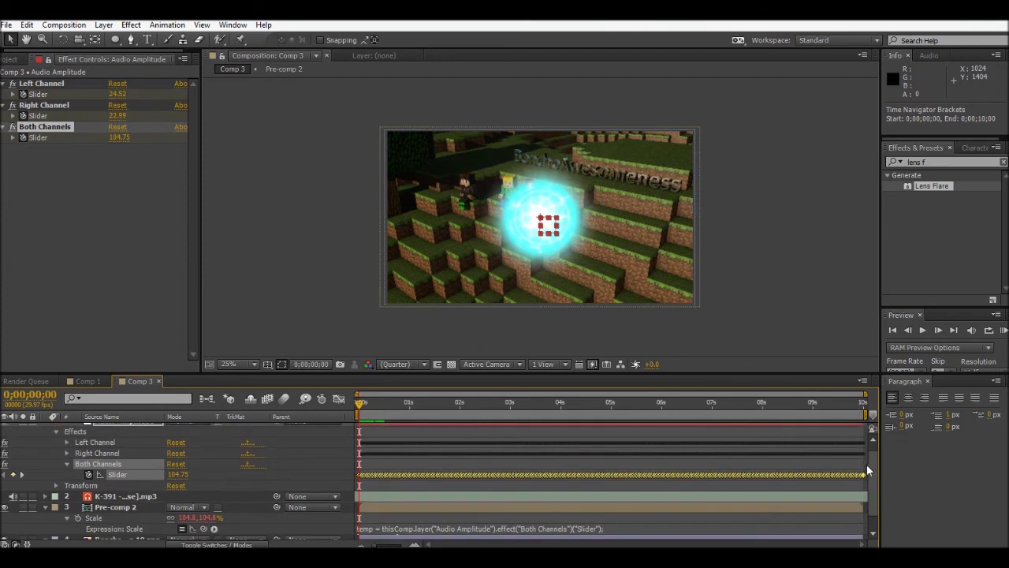
drag(119, 137, 130, 138)
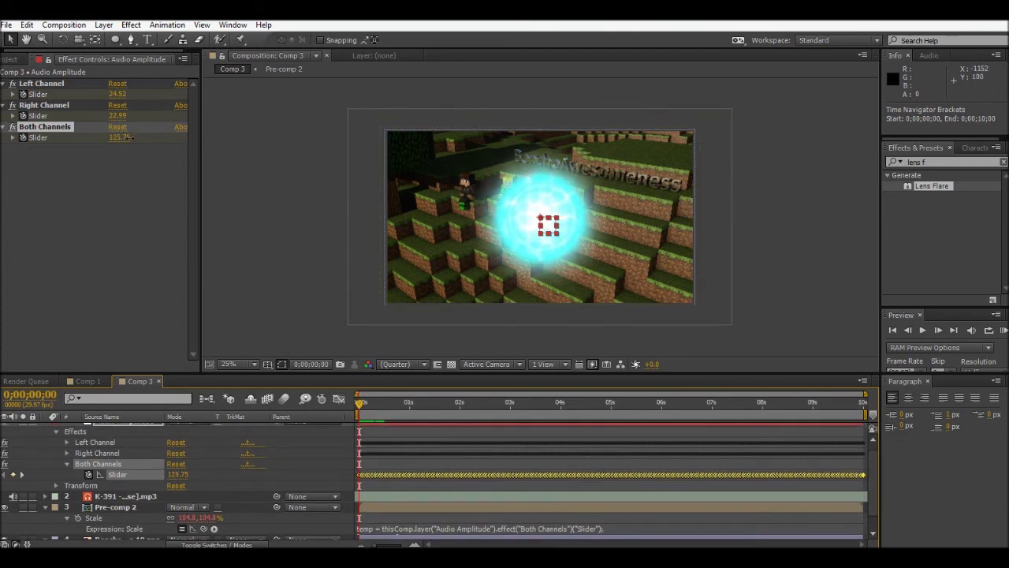
drag(361, 409, 532, 443)
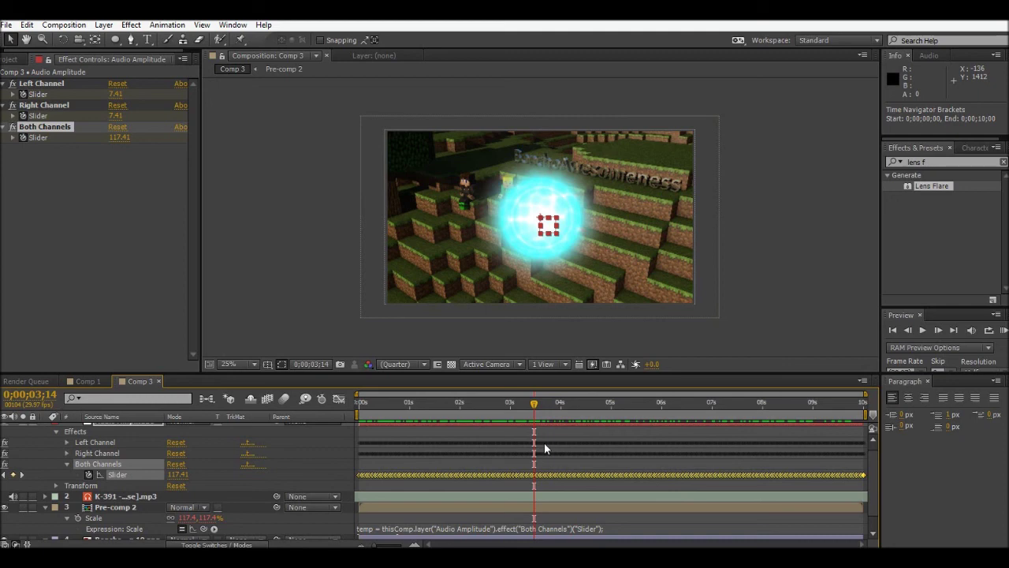
drag(874, 470, 876, 493)
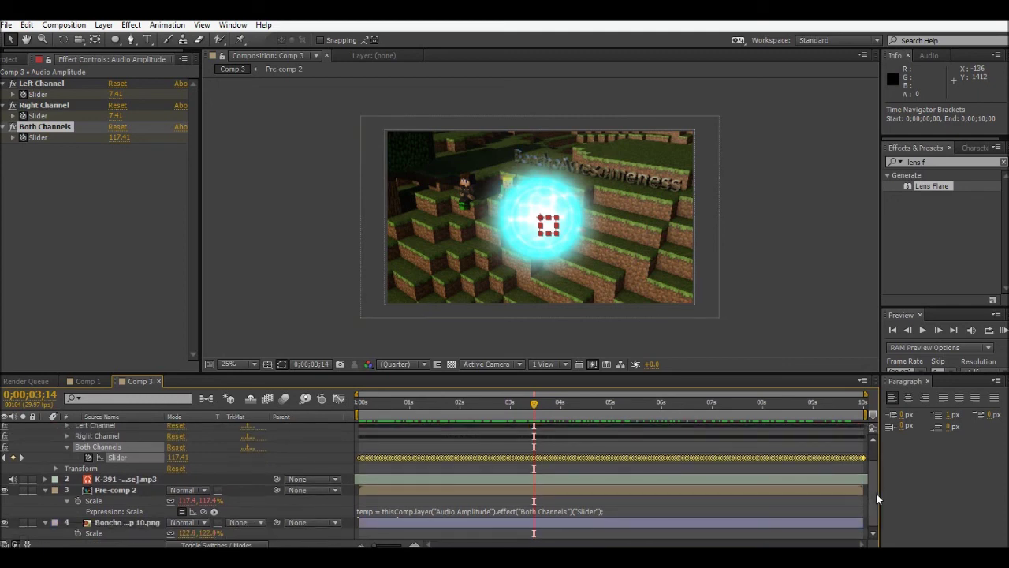